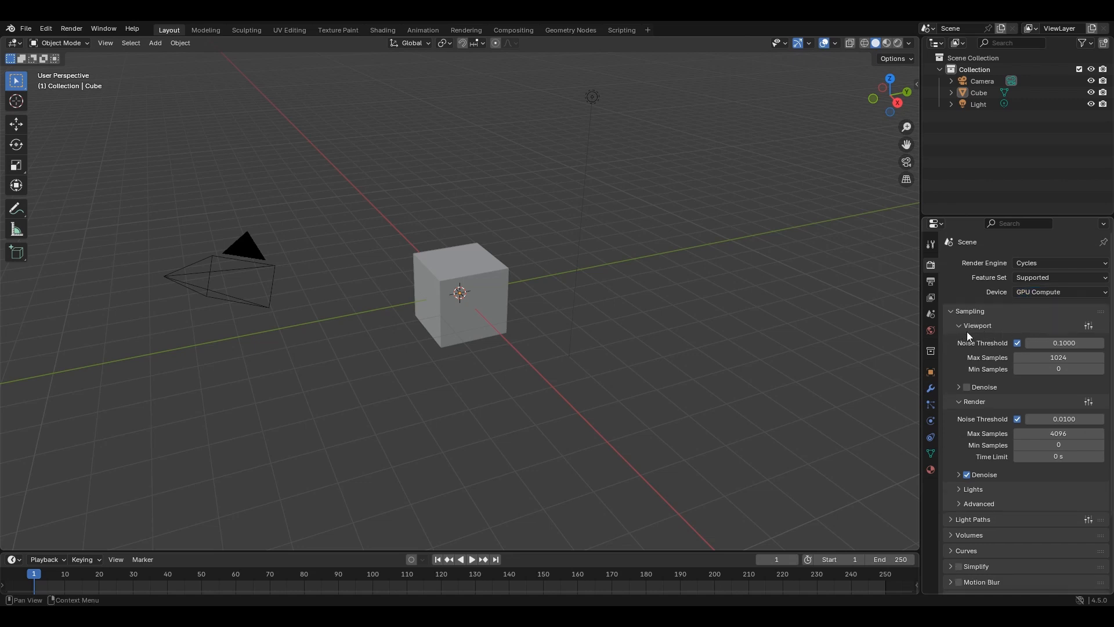
- Set the viewport sampling to a maximum of 25 samples and enable viewport denoising
click(1079, 357)
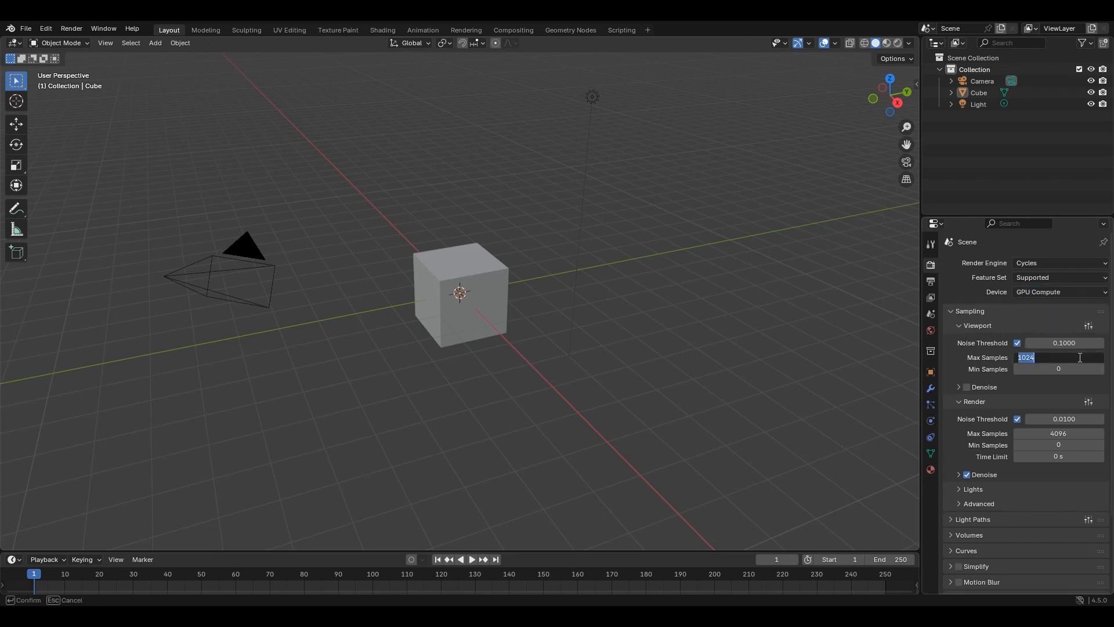
text(25)
key(Return)
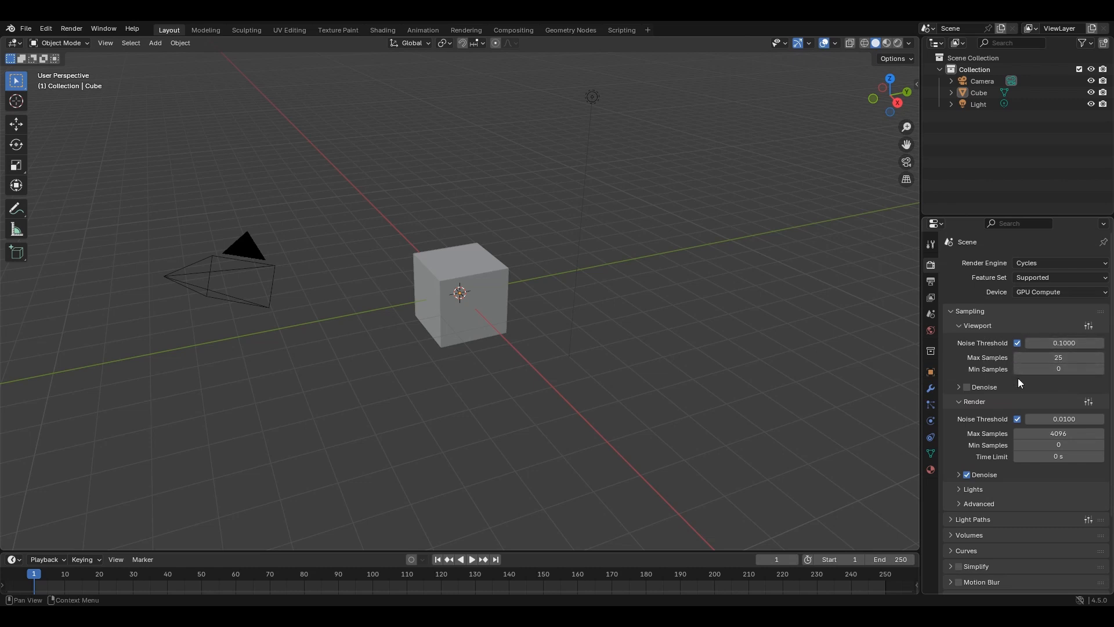
click(968, 387)
- Delete the default cube from the scene
click(453, 290)
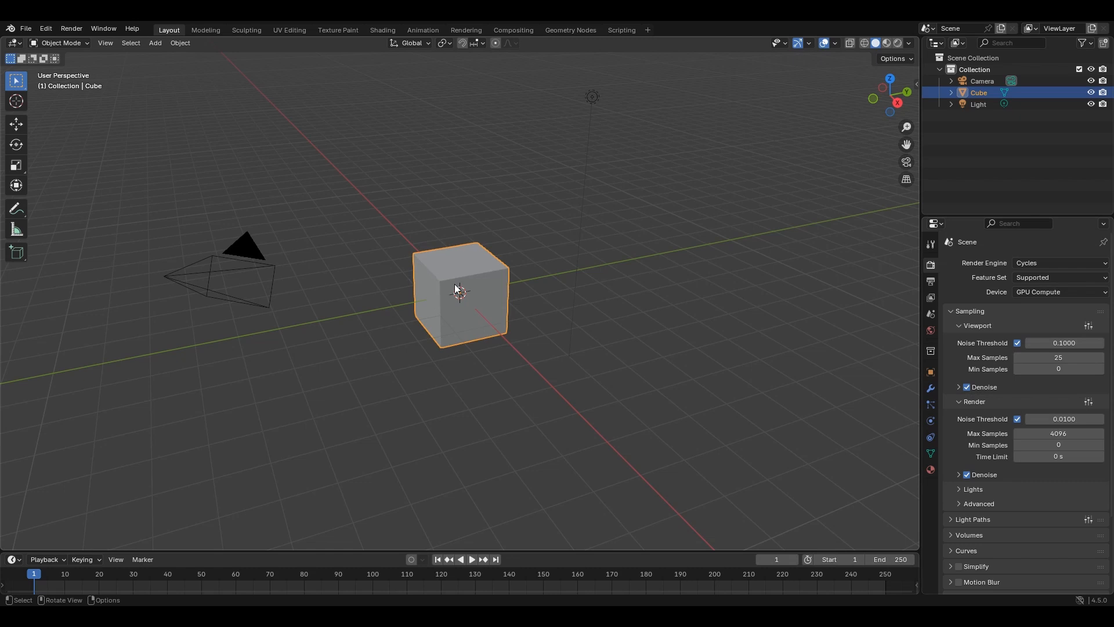
key(x)
click(485, 259)
- Add a UV sphere at the scene's centre and shade it smooth
key(shift+a)
mouse_move(485, 256)
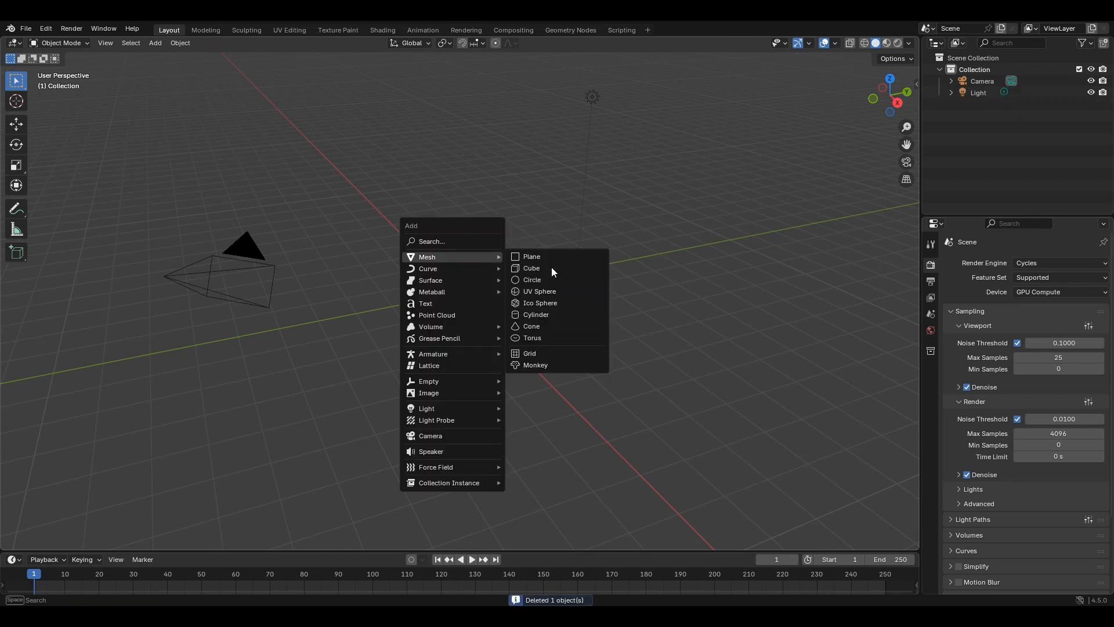
click(562, 293)
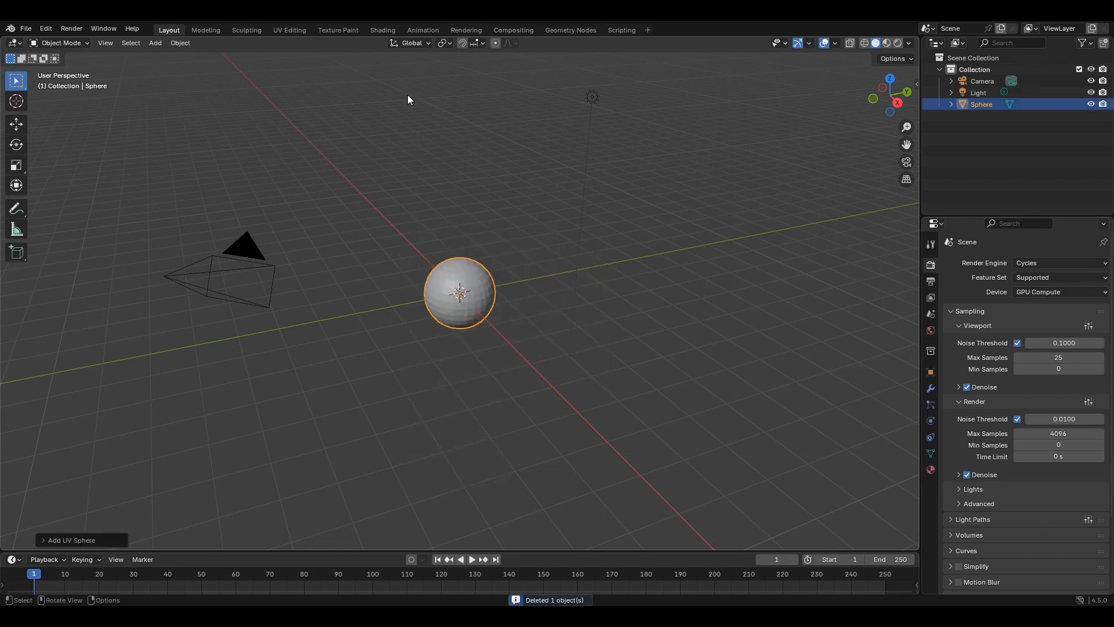
click(189, 44)
click(213, 305)
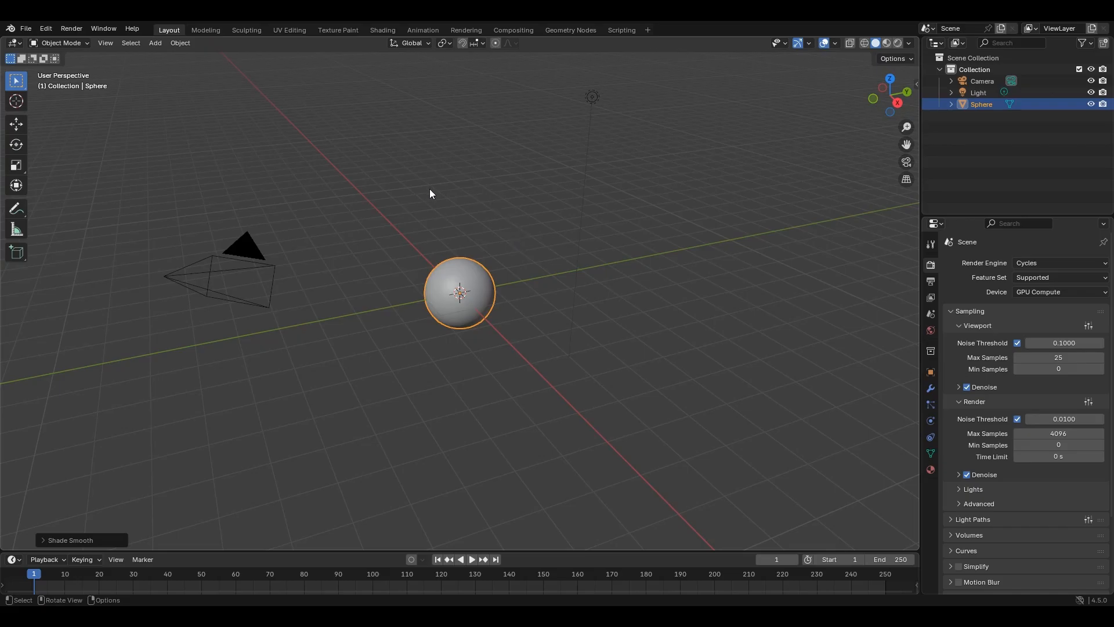
- Switch to the Shading workspace and create a new material for the sphere
click(385, 29)
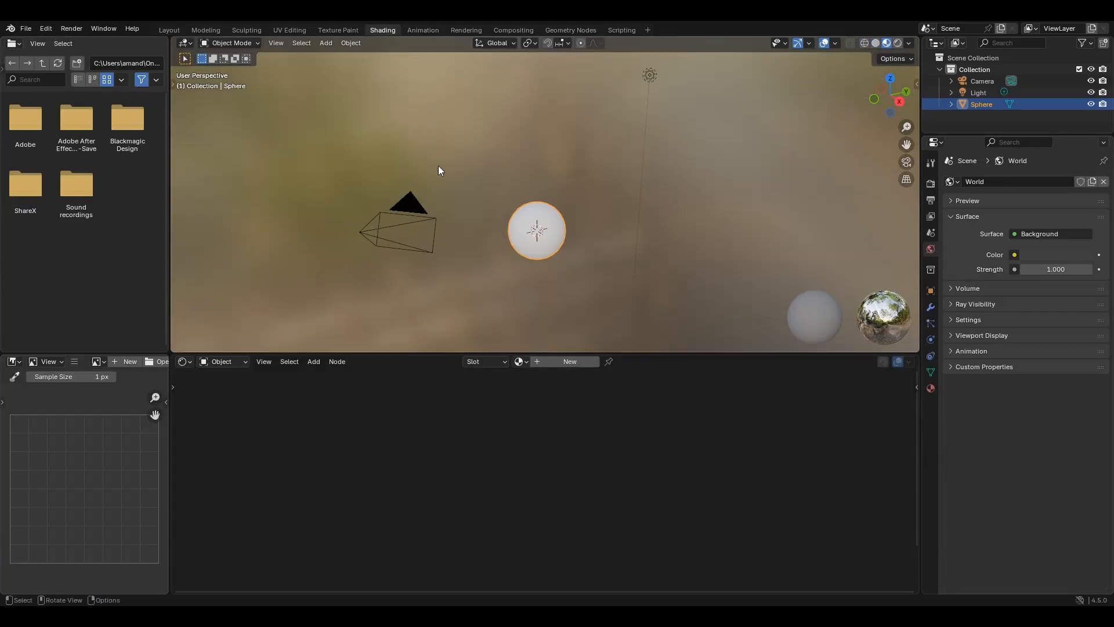
scroll(543, 238, up, 4)
shift+middle_drag(541, 239, 545, 195)
scroll(537, 180, up, 1)
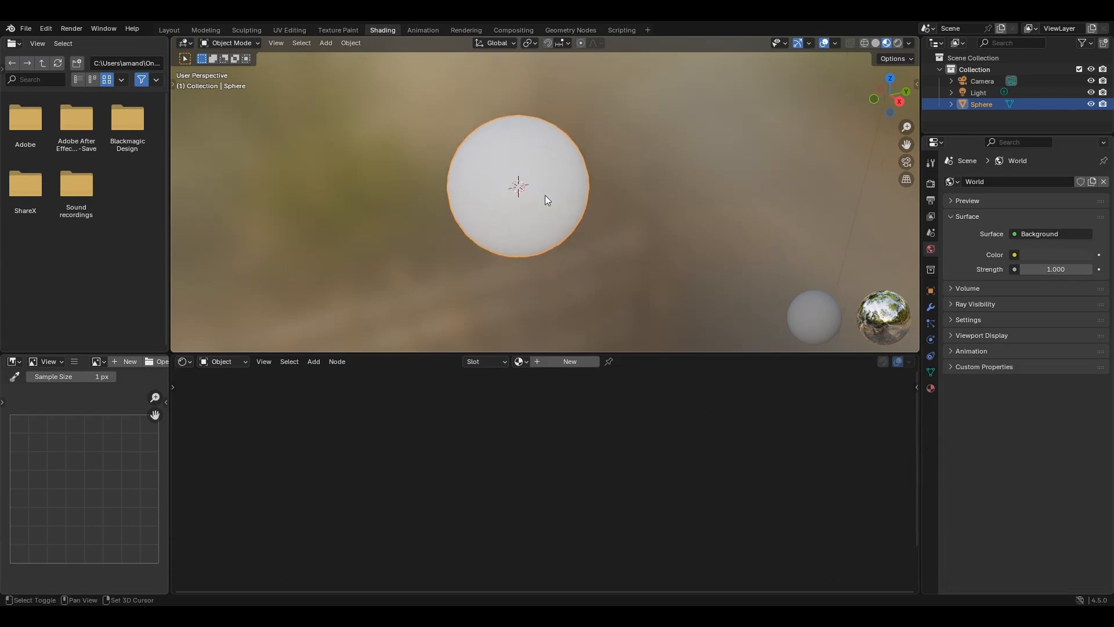
click(568, 362)
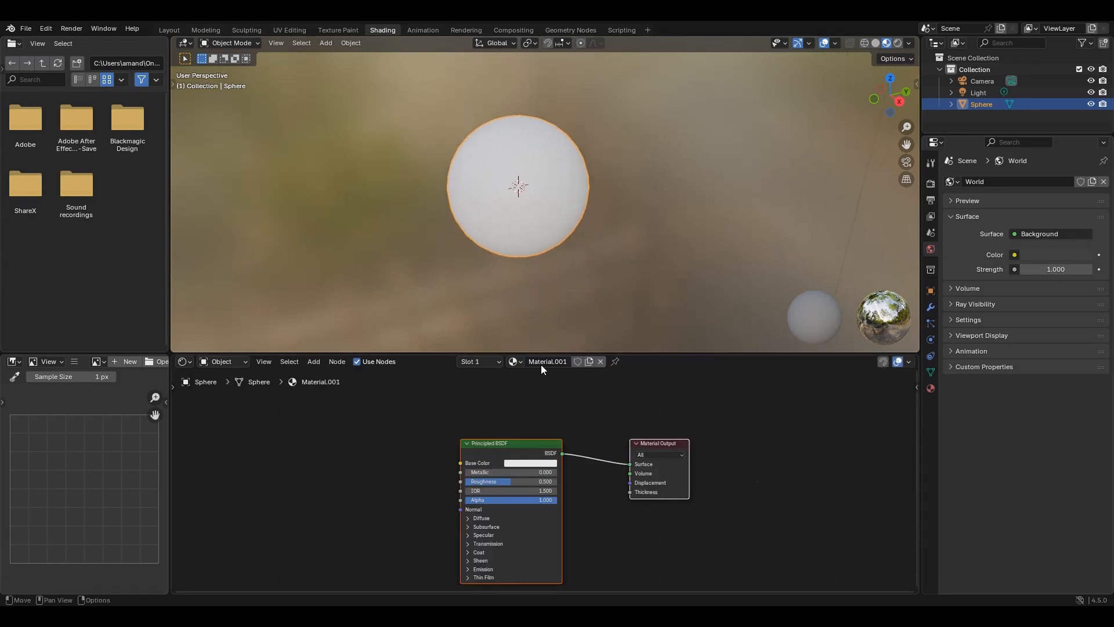
- Rename the sphere's material as Black_Leather
double_click(542, 361)
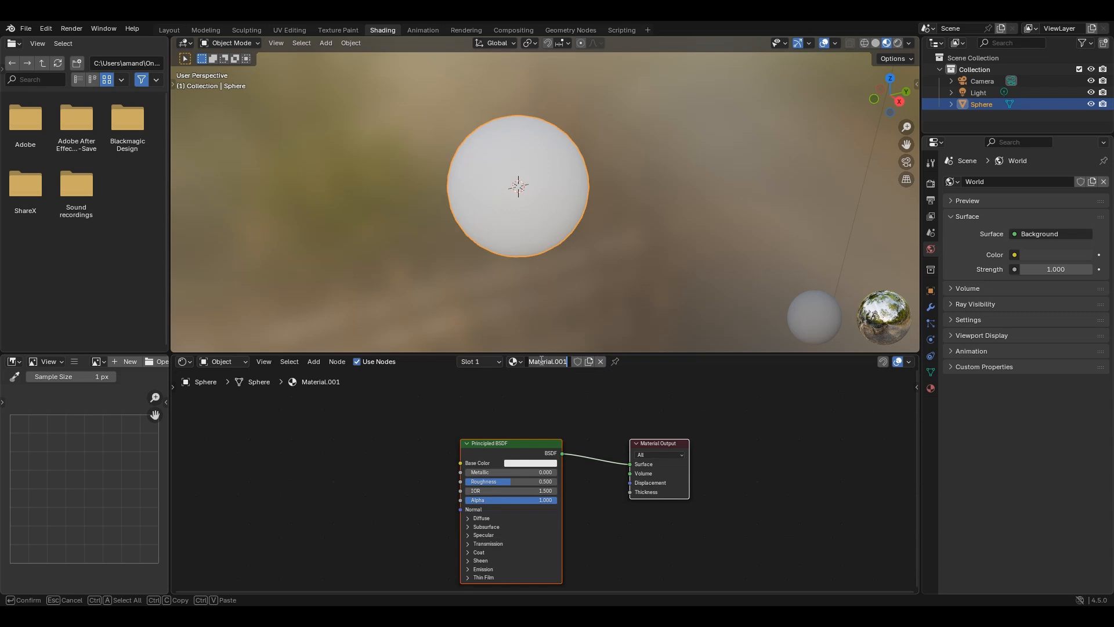
key(BackSpace)
text(Black_ Leather)
key(Return)
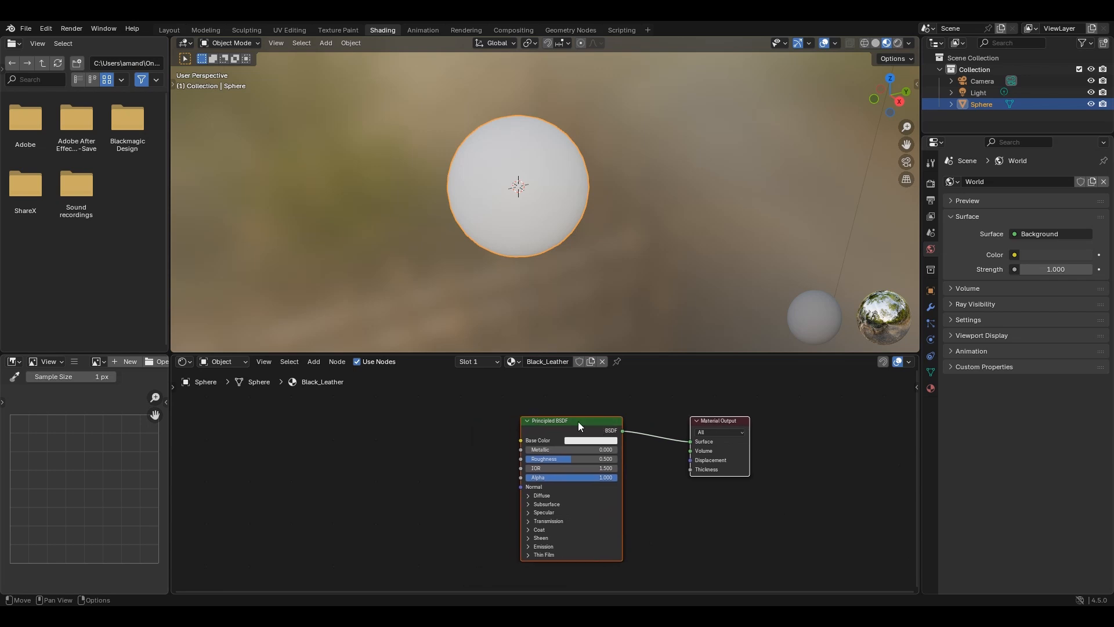
- Add a Noise Texture node to the material, placed well before the Principled BSDF with room for another node between
click(446, 469)
key(shift+a)
text(n)
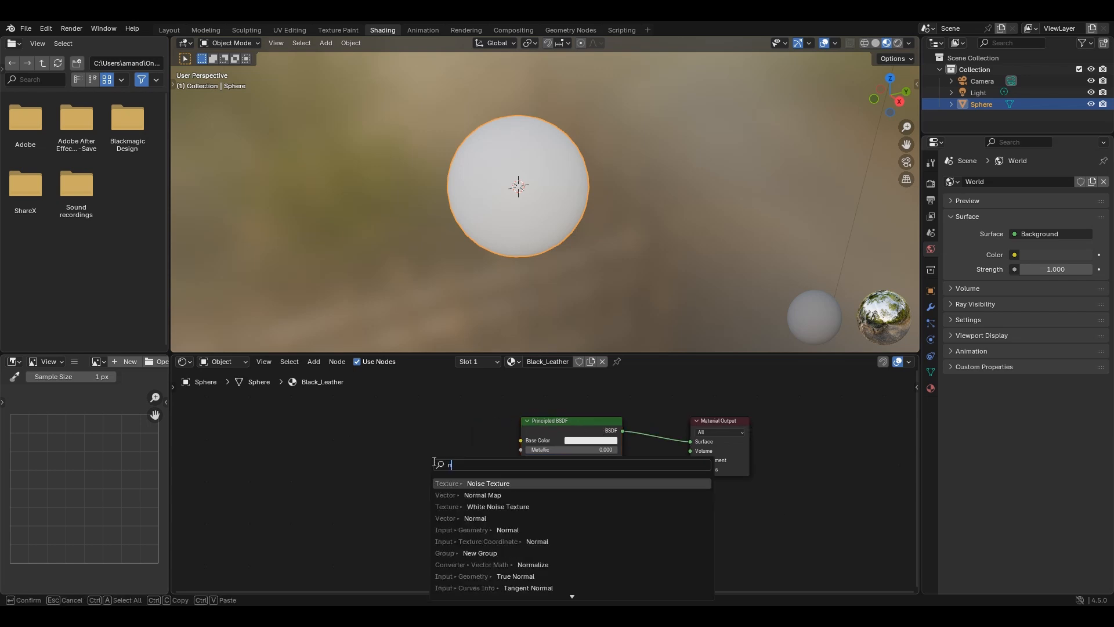
text(oise)
key(Return)
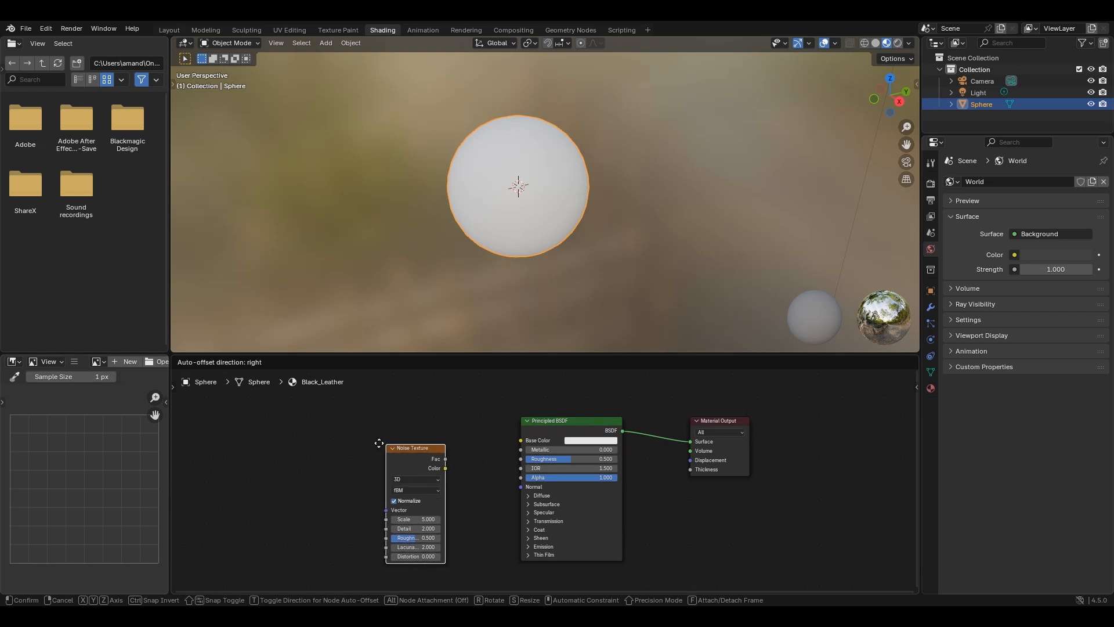
click(280, 440)
- Add a Color Ramp node and link it between the Noise Texture's Fac output and the Principled BSDF's Base Color
key(shift+a)
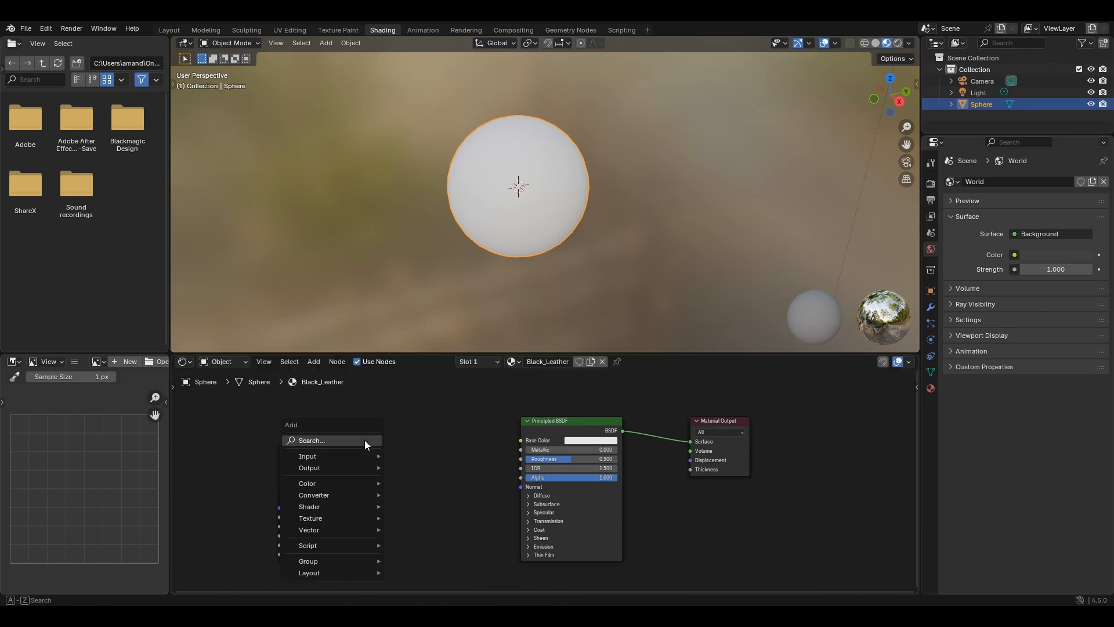
text(color ramp)
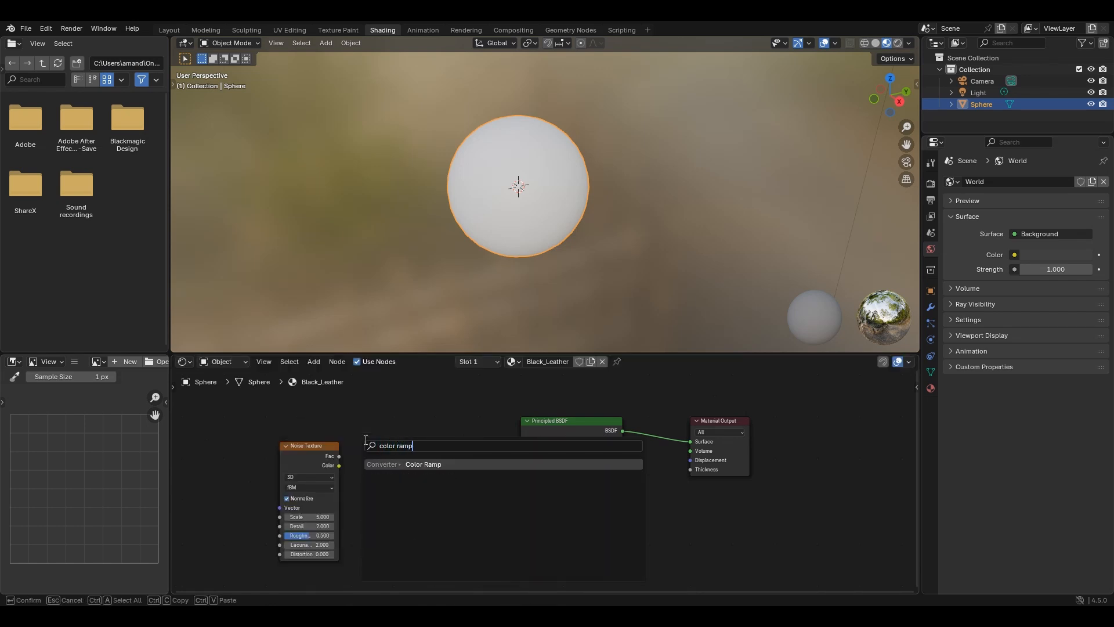
key(Return)
click(360, 406)
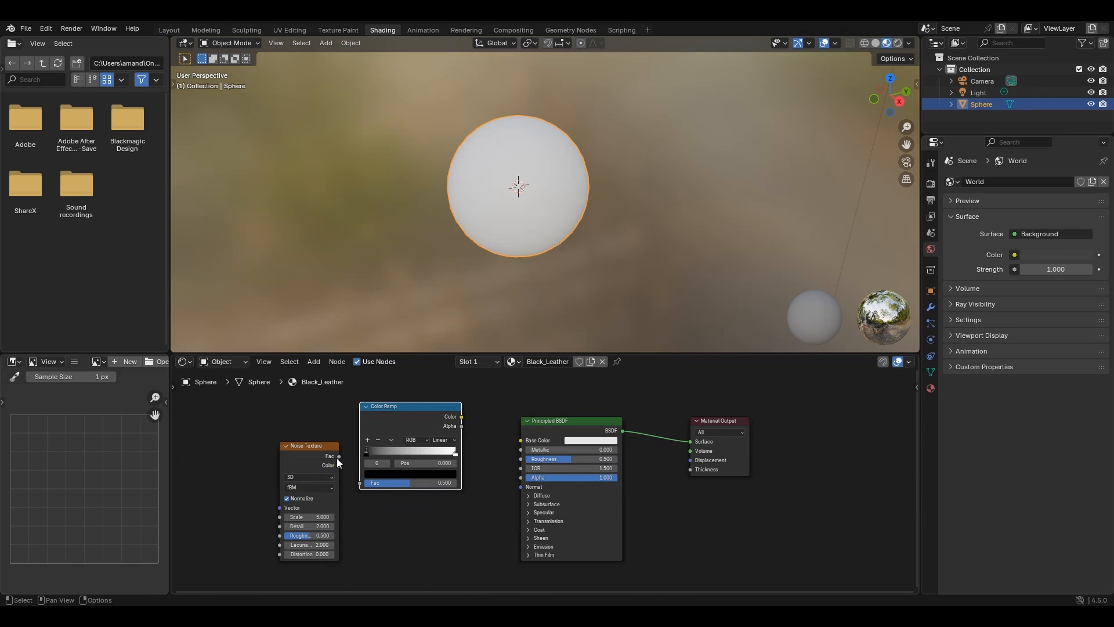
mouse_move(336, 457)
mouse_down()
mouse_move(308, 445)
mouse_move(360, 482)
mouse_up()
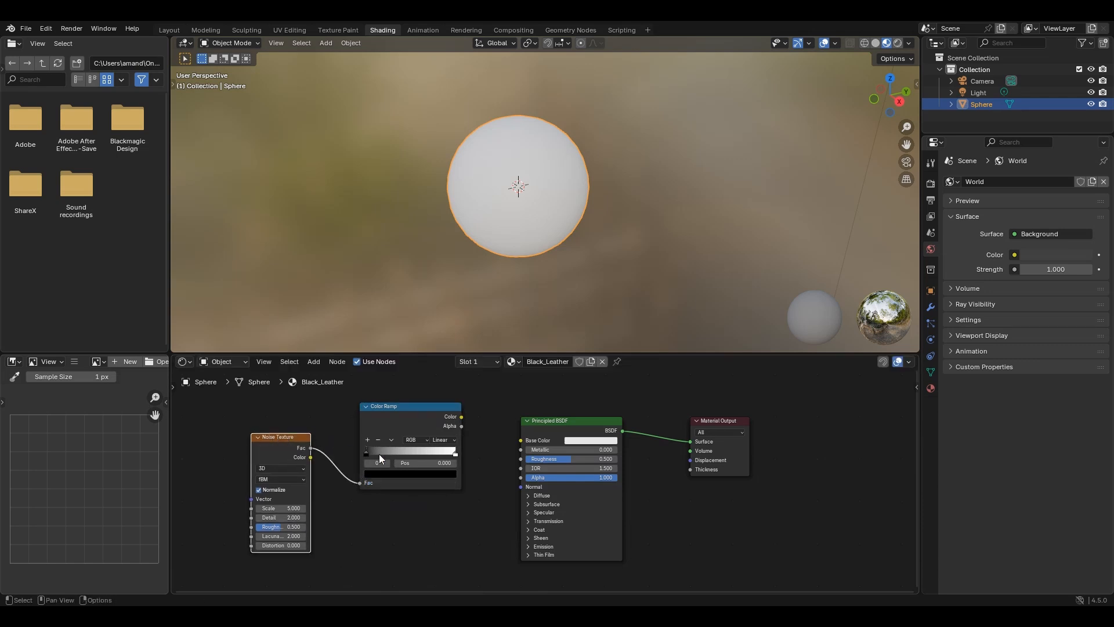
drag(420, 426, 514, 434)
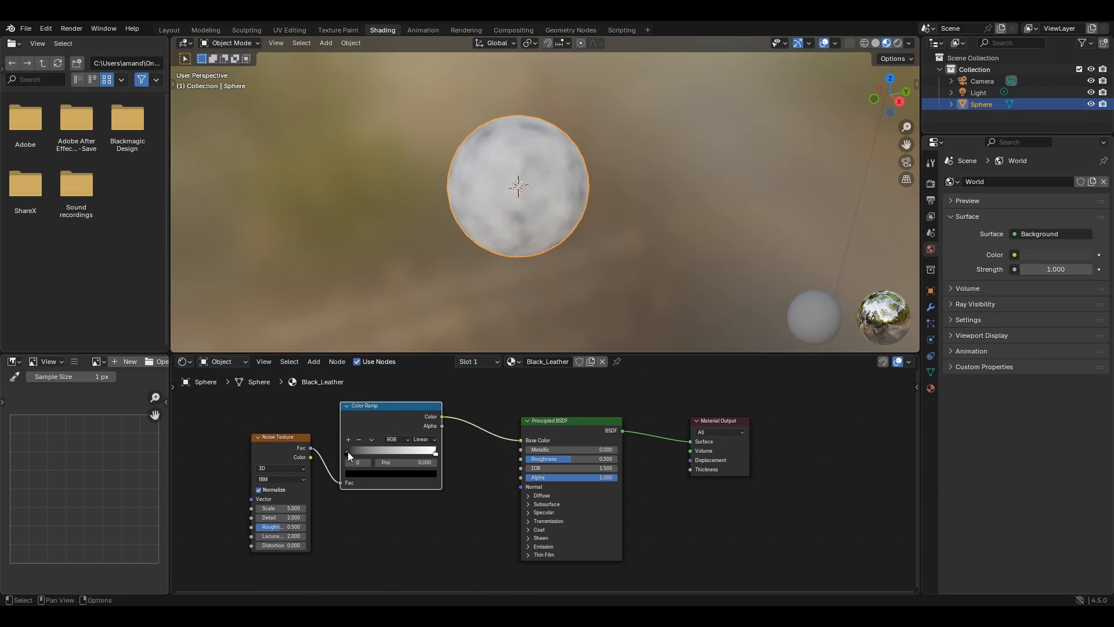
- Move the Color Ramp's black stop to about mid-ramp and make the white stop a dark warm grey at position 0.873
drag(347, 452, 394, 451)
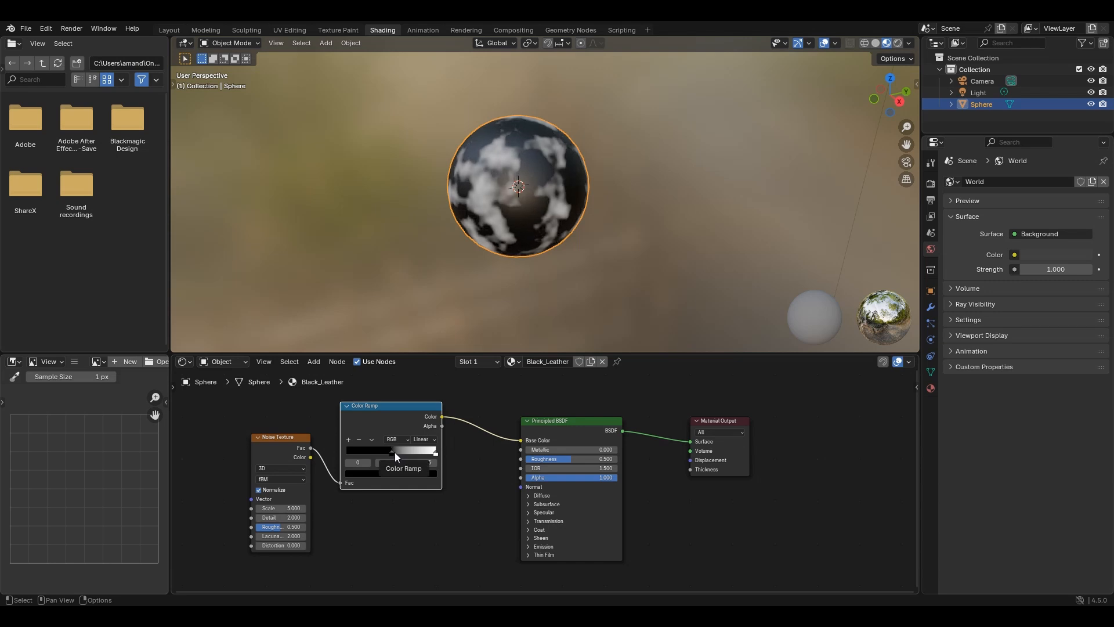
click(435, 452)
click(423, 476)
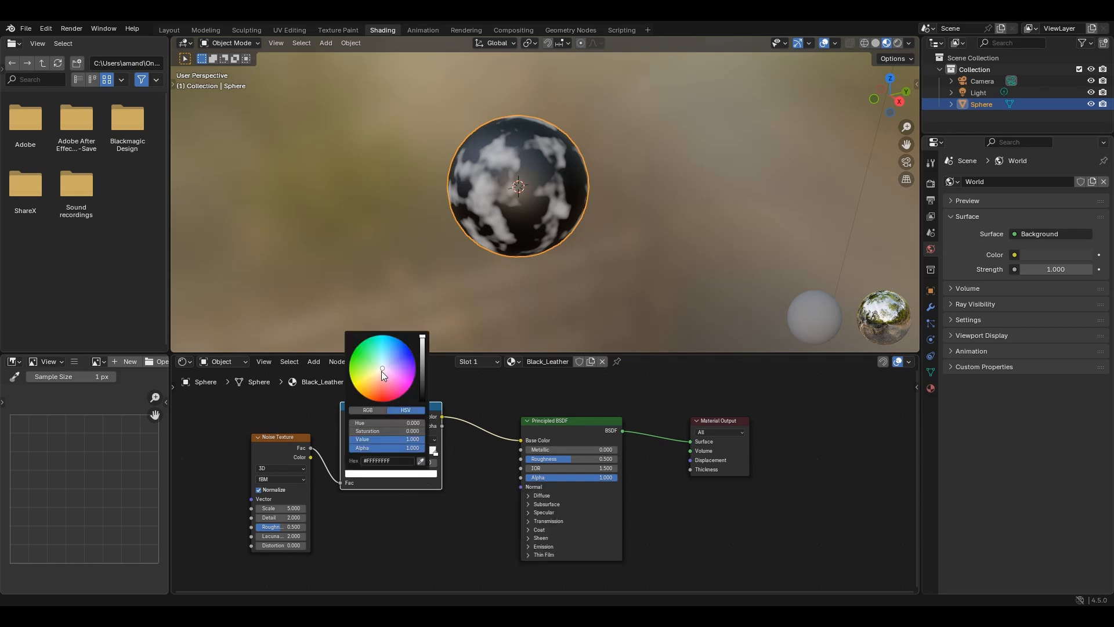
drag(380, 371, 381, 370)
drag(425, 337, 423, 385)
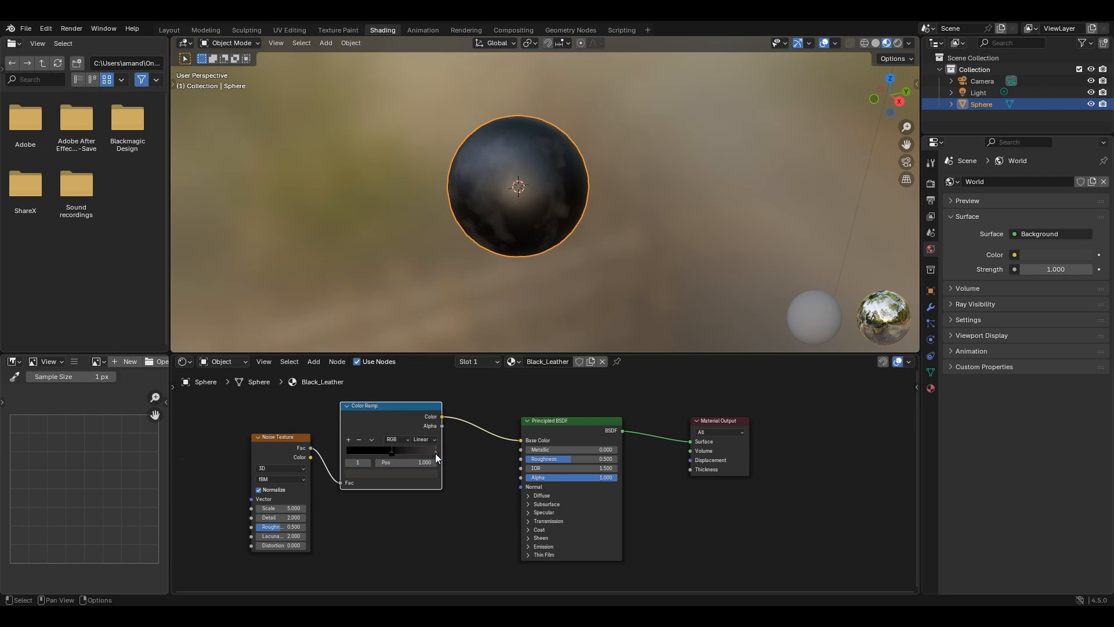
click(431, 470)
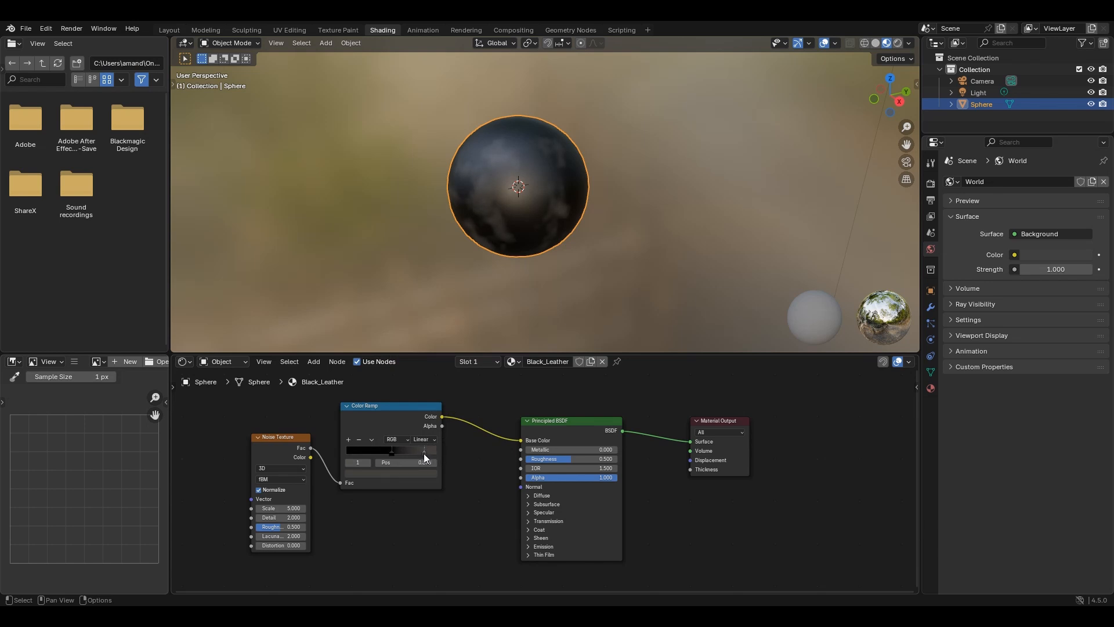
- Add a Color Ramp stop at position 0.120 and sample its colour from the grey end stop with the eyedropper
scroll(432, 448, up, 3)
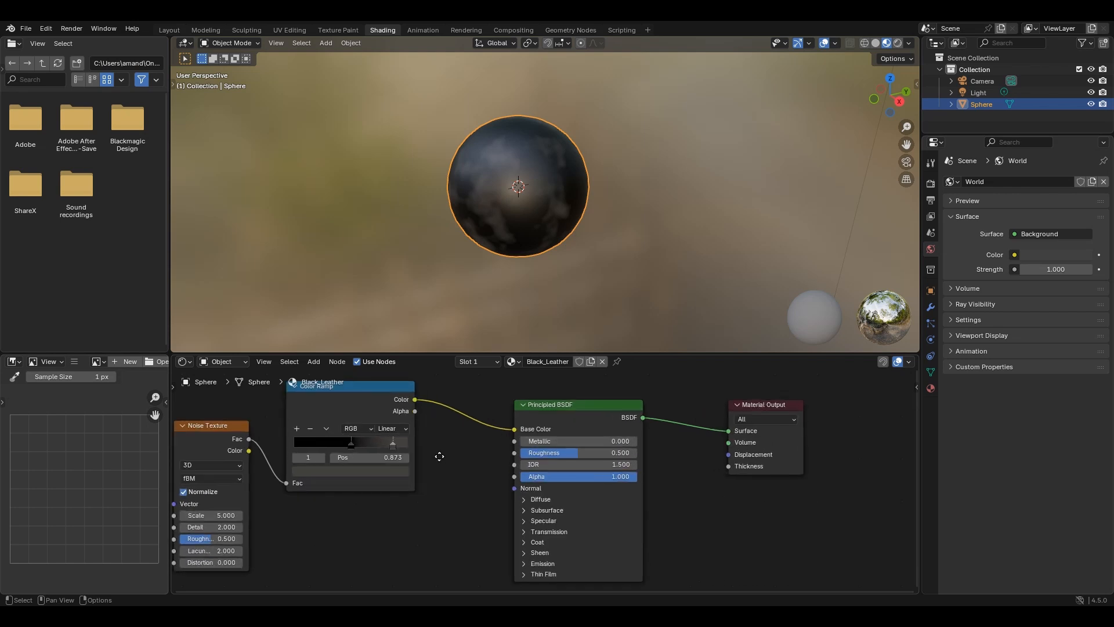
click(382, 439)
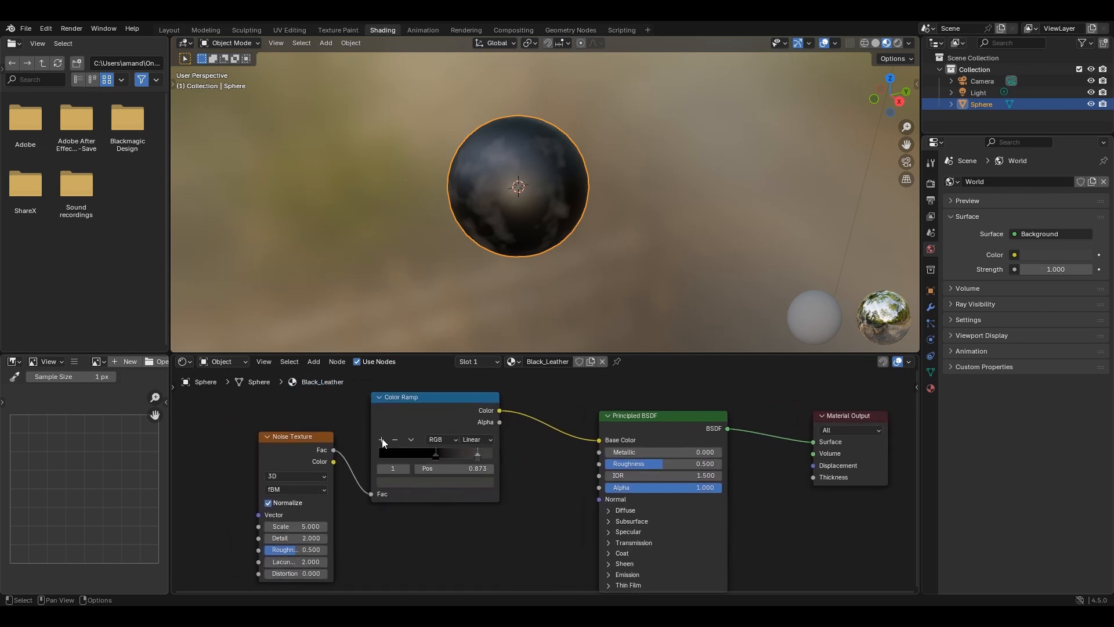
drag(456, 457, 391, 454)
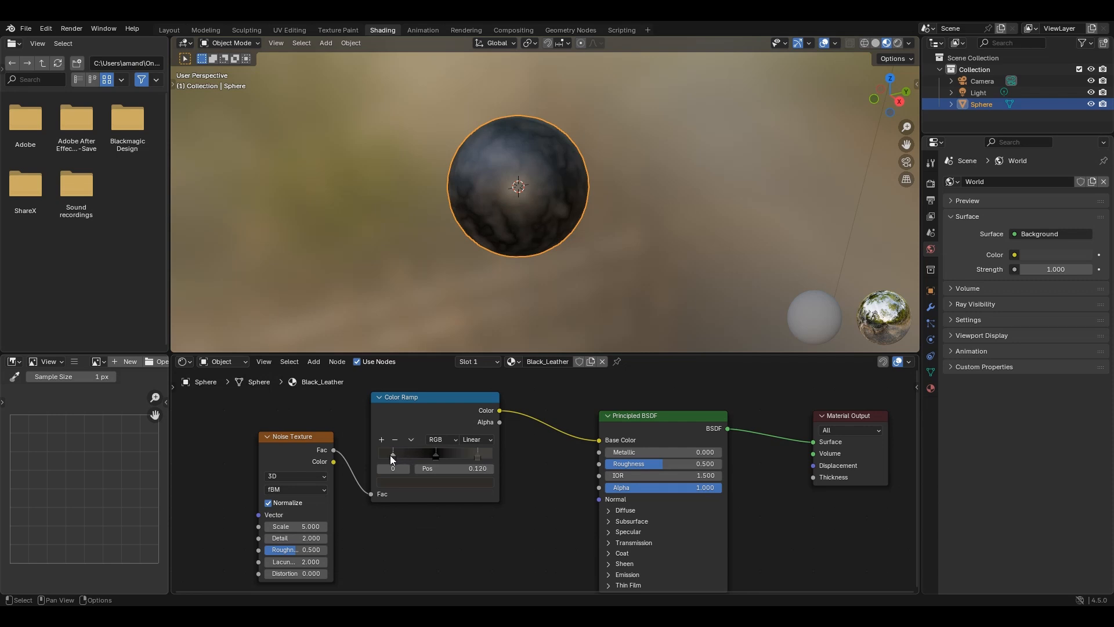
click(397, 482)
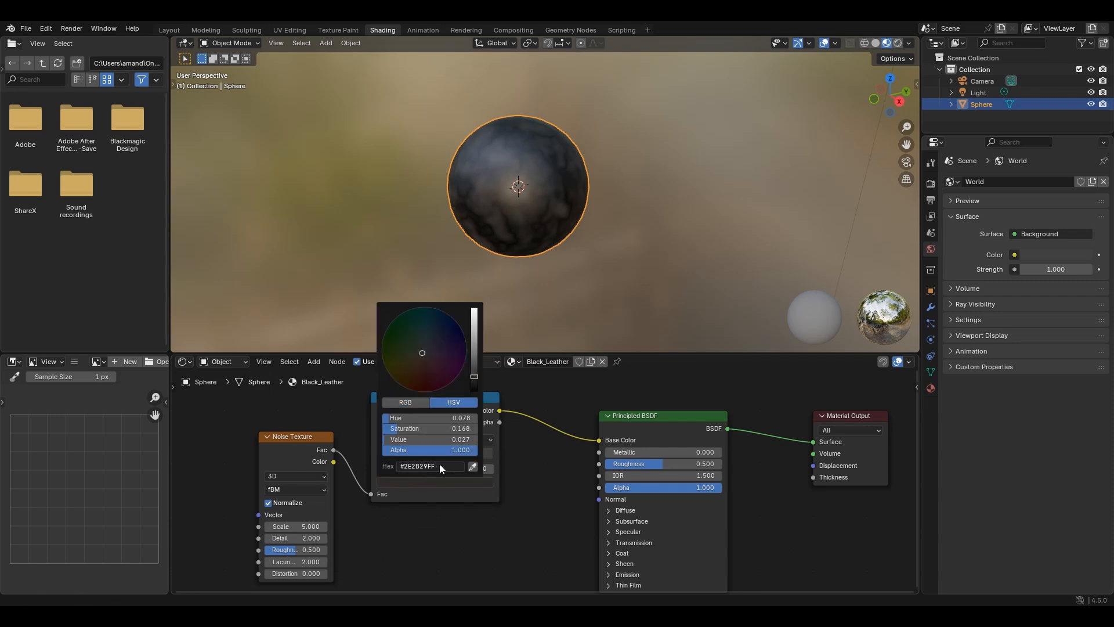
click(472, 468)
click(477, 456)
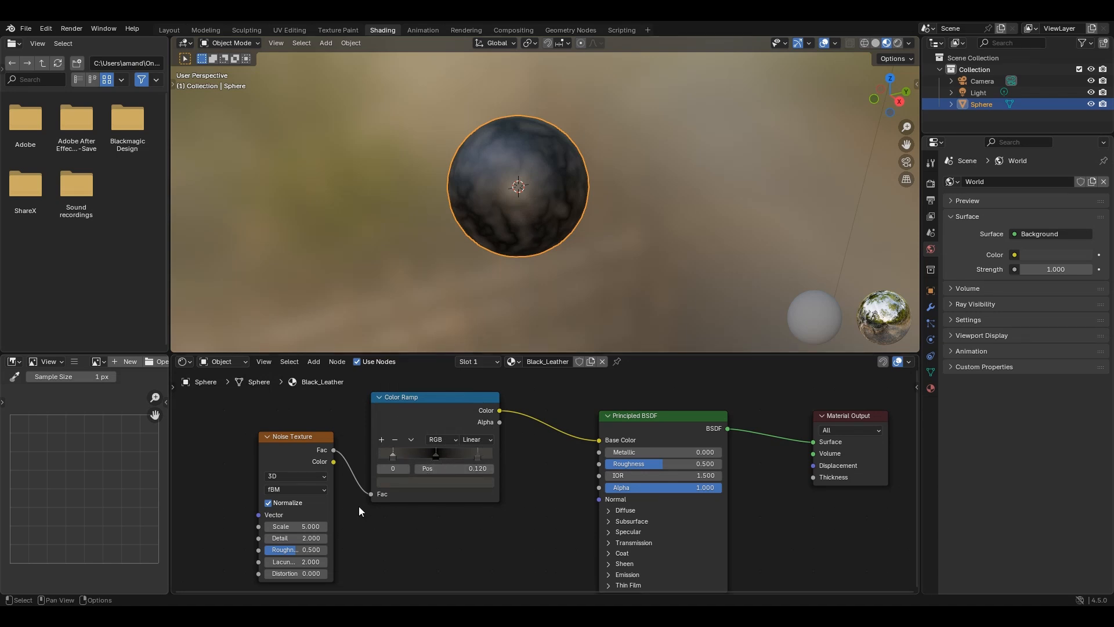
- Expand the Principled BSDF's Coat settings and set the node's main Roughness to 0.35
scroll(366, 507, down, 1)
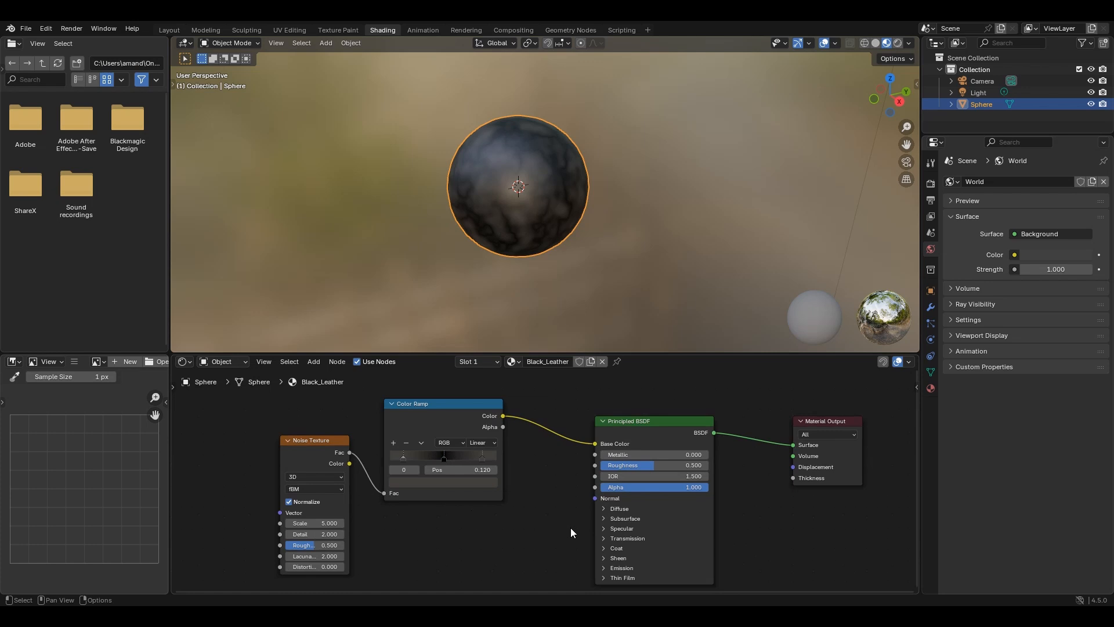
middle_drag(570, 528, 457, 488)
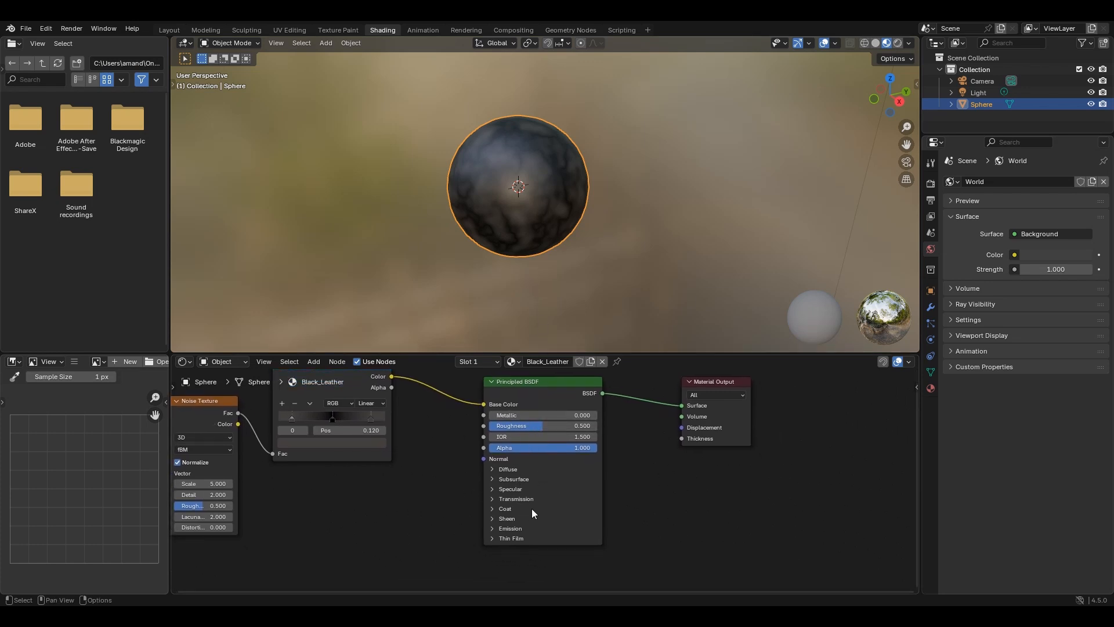
click(493, 508)
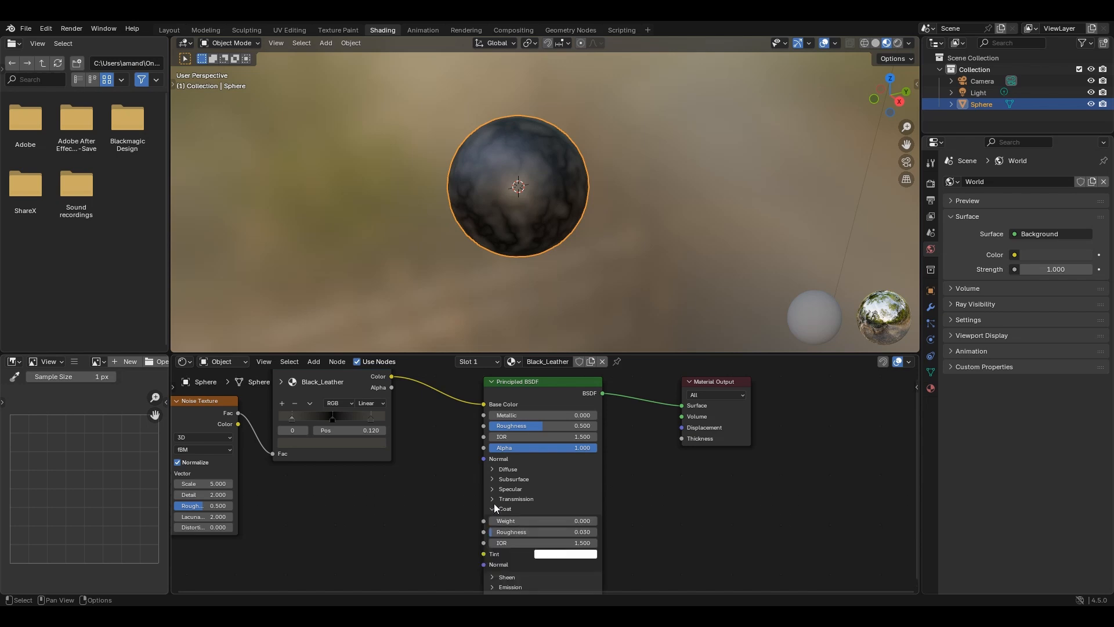
click(527, 424)
text(0.35)
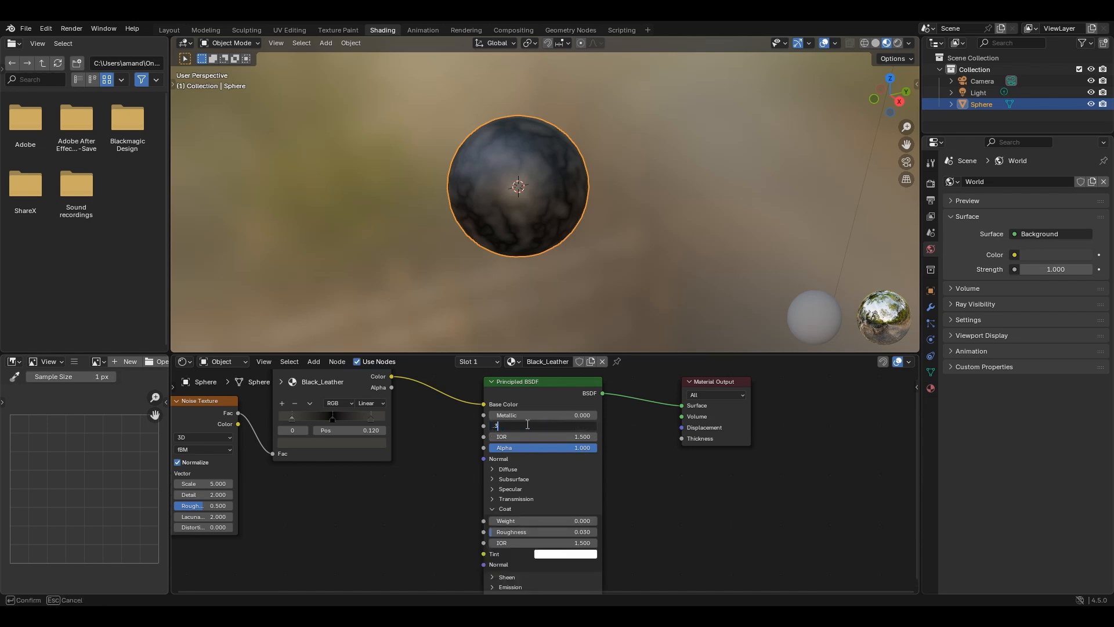
key(Return)
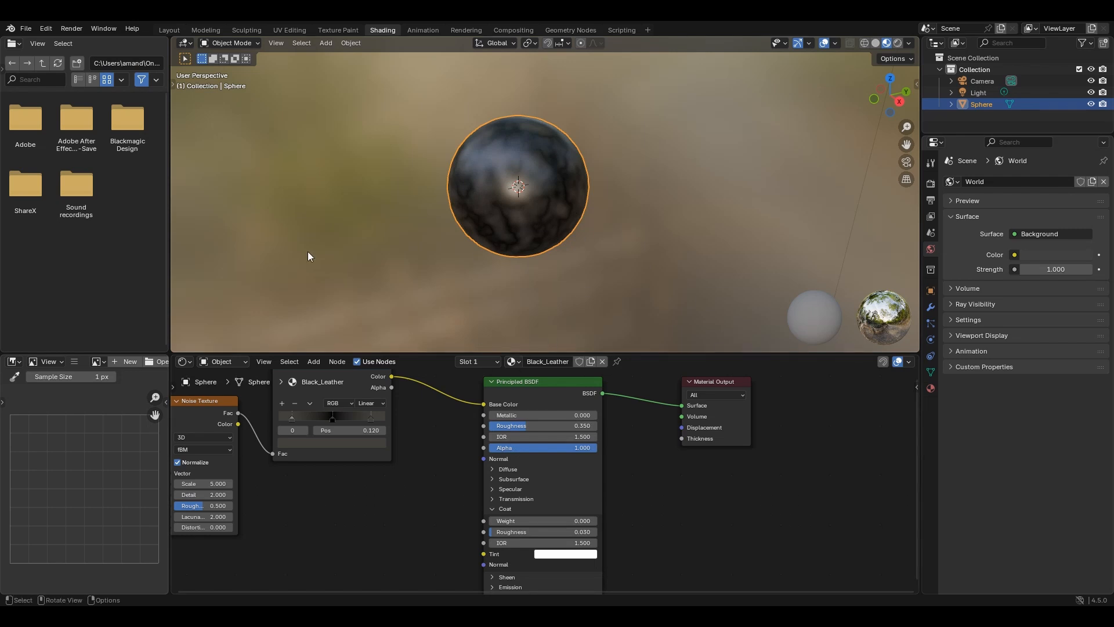
- Set the Principled BSDF's Coat Weight to 0.095 and its Coat Roughness to 0.185
middle_drag(633, 503, 619, 451)
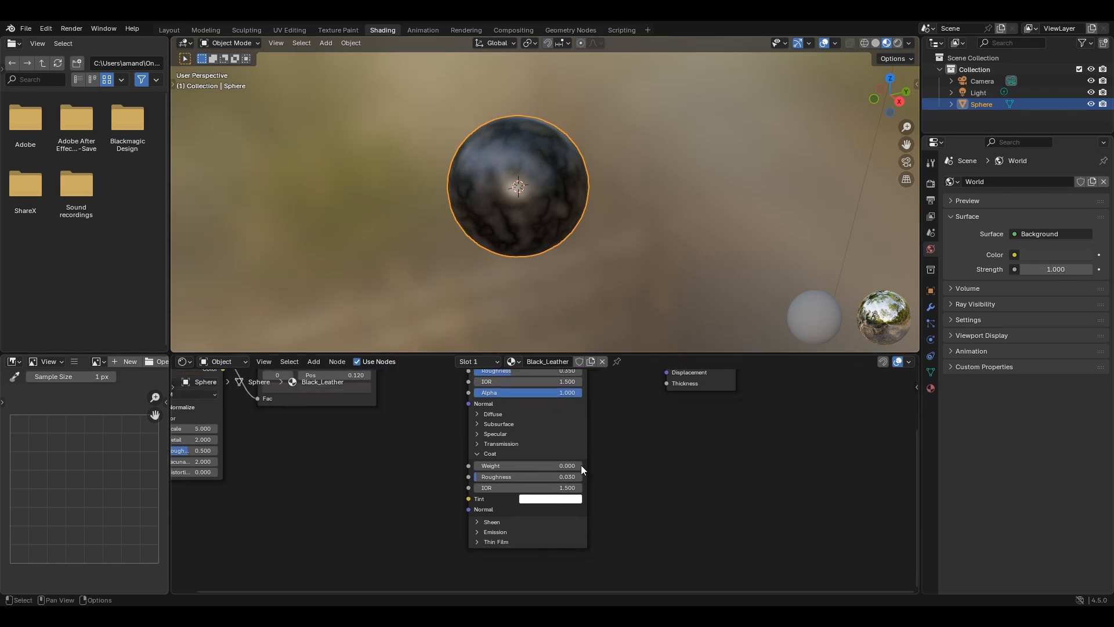
scroll(580, 466, up, 3)
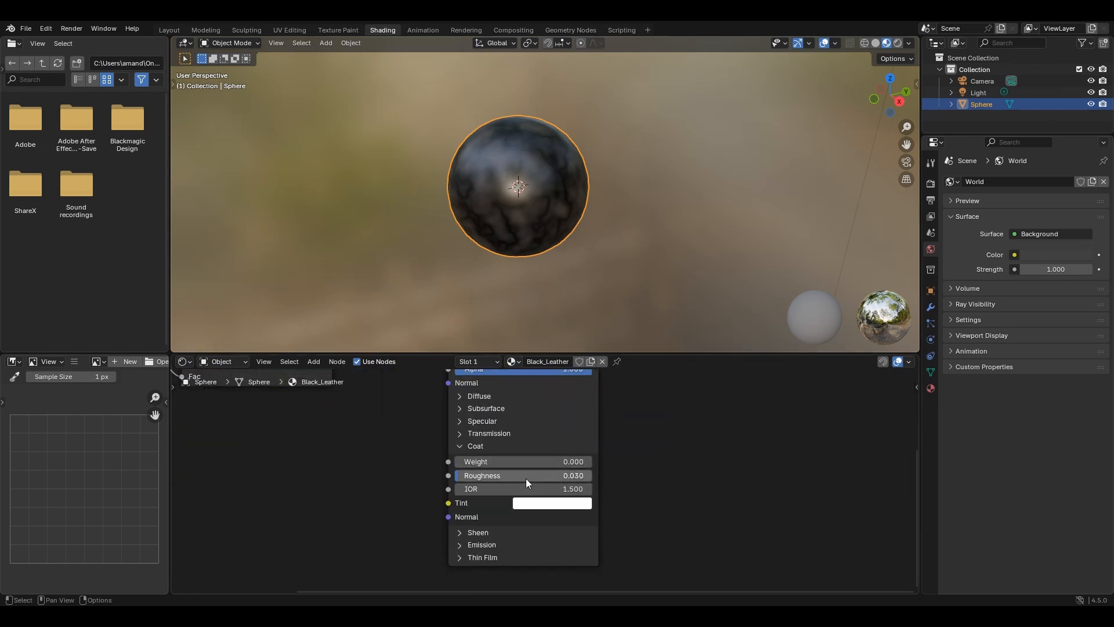
click(533, 458)
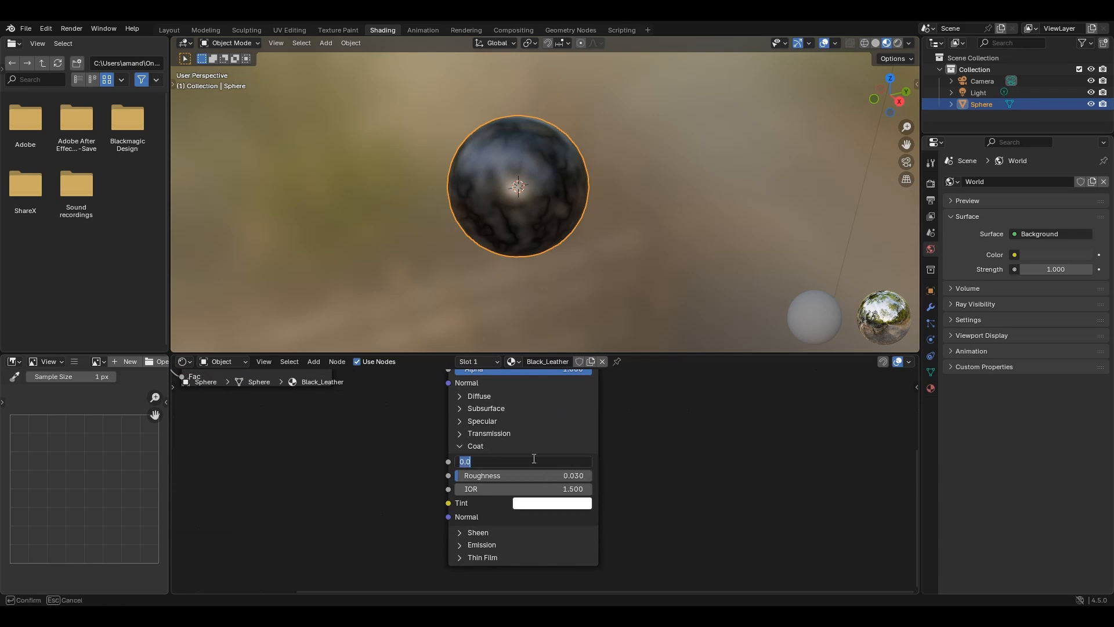
key(BackSpace)
text(.095)
key(Return)
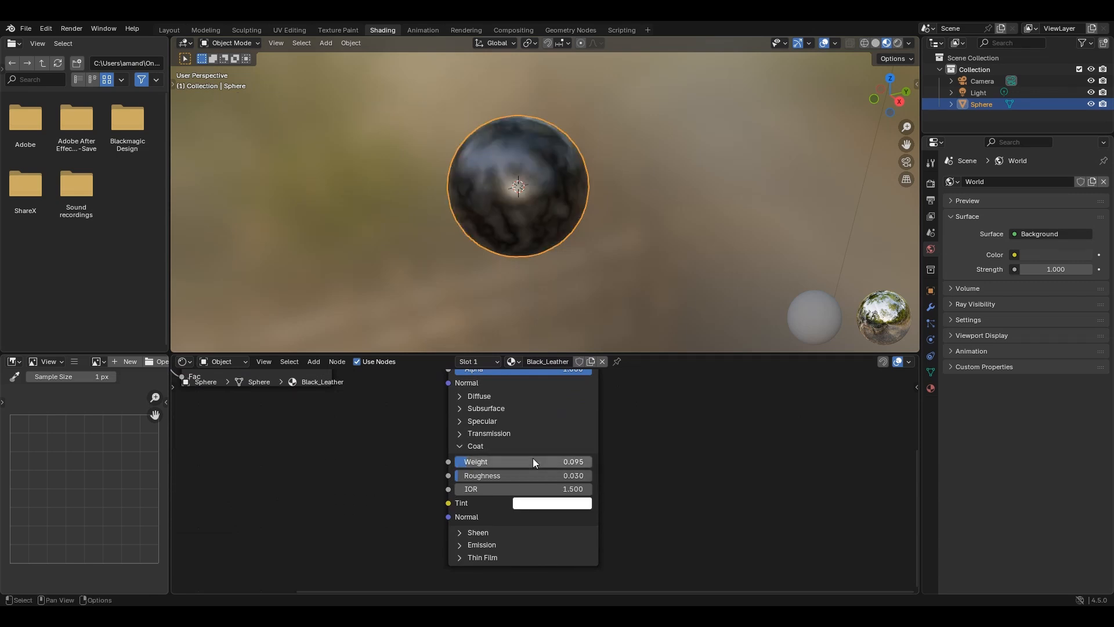
click(525, 475)
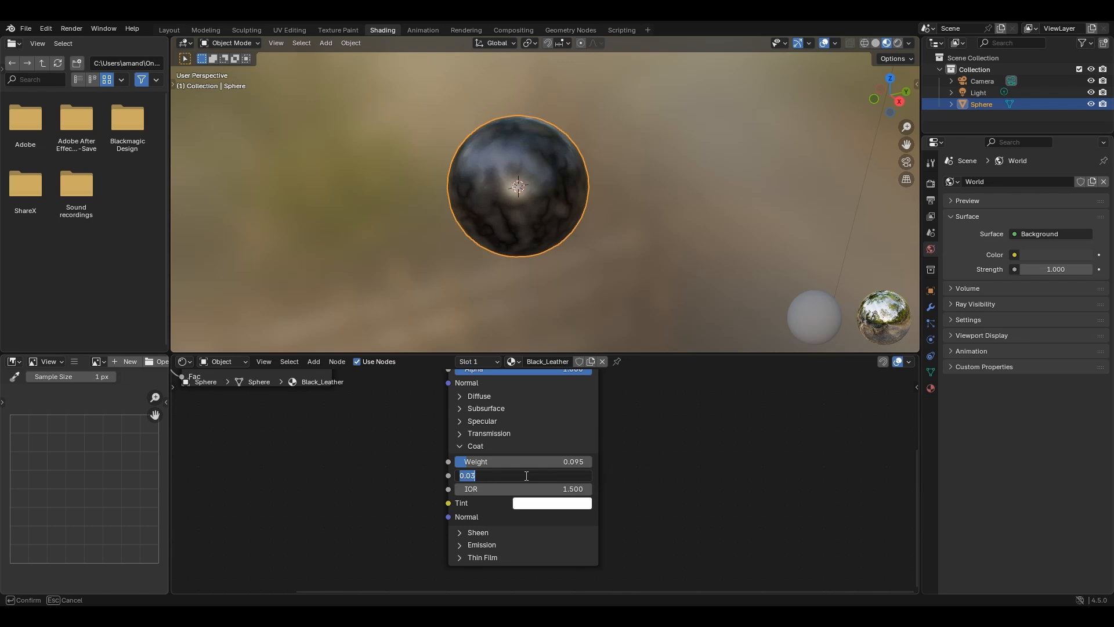
text(.185)
key(Return)
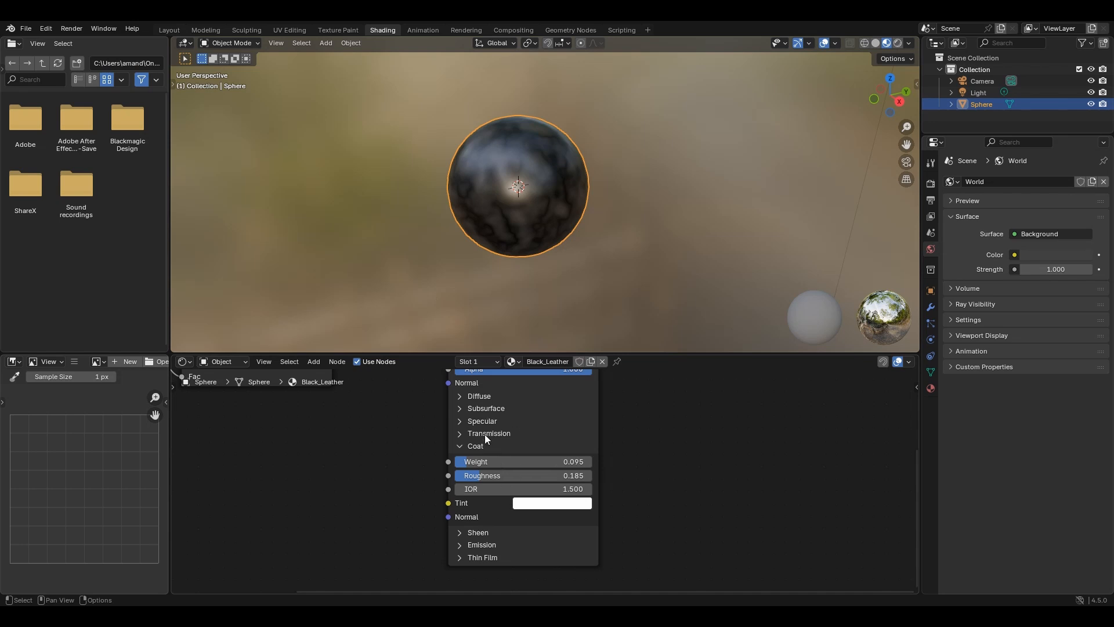
- Add a Voronoi Texture node before the Noise Texture and link its Distance output to the Noise Texture's Scale
middle_drag(531, 455, 527, 488)
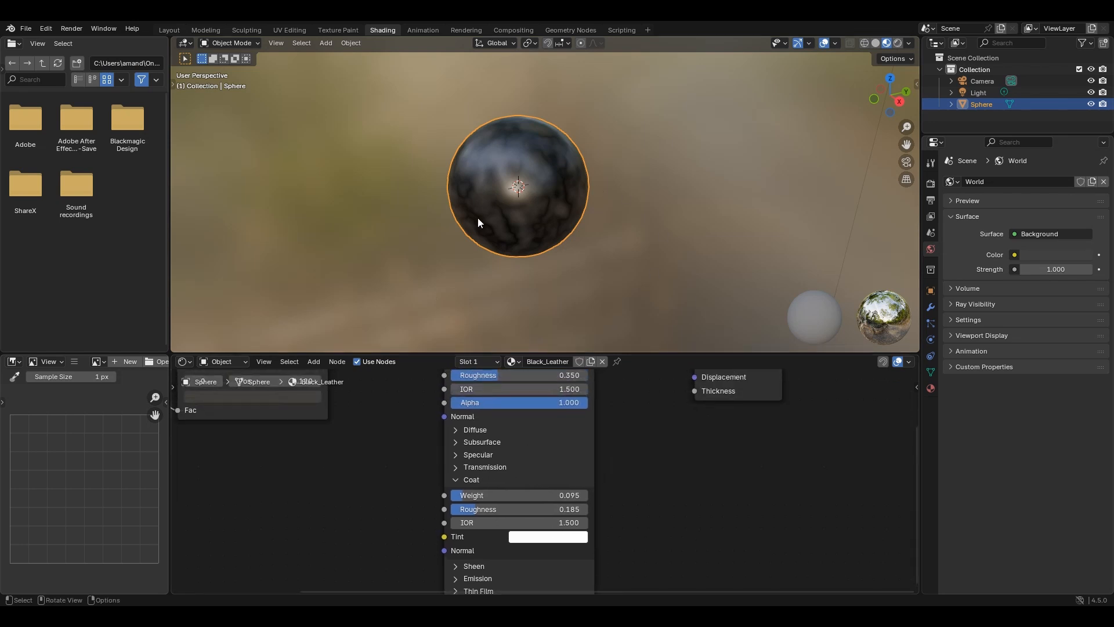
scroll(443, 416, down, 2)
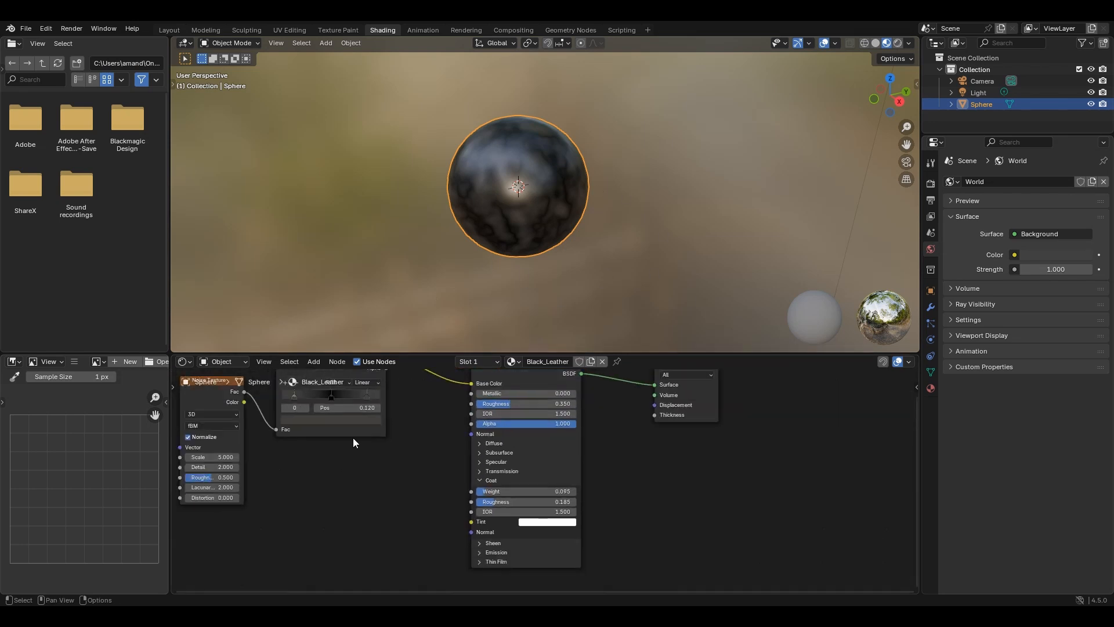
middle_drag(353, 437, 745, 512)
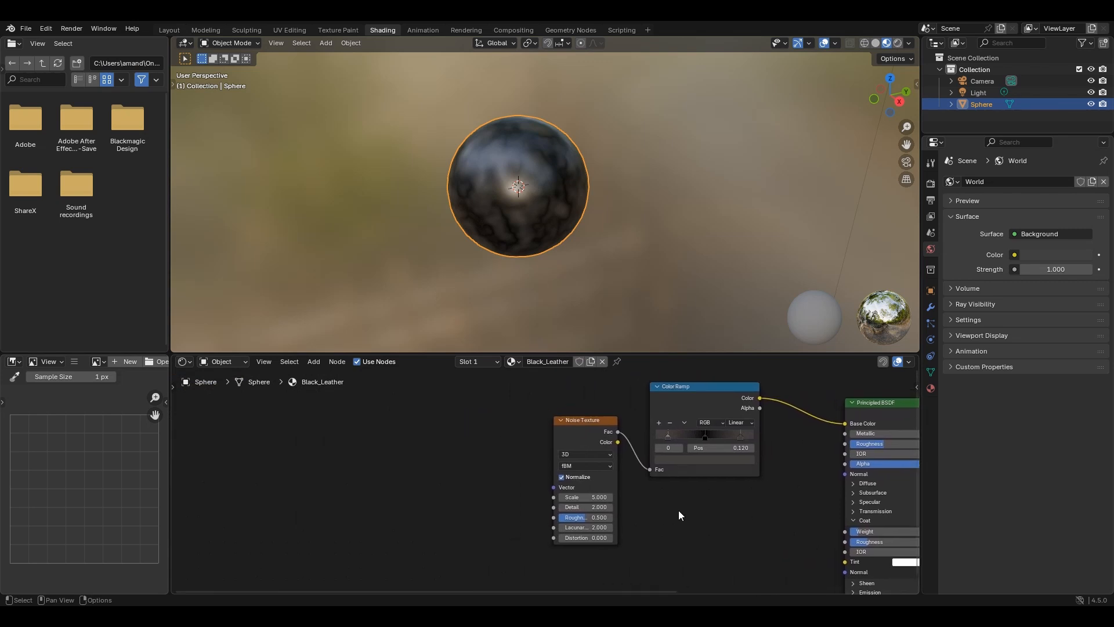
click(578, 444)
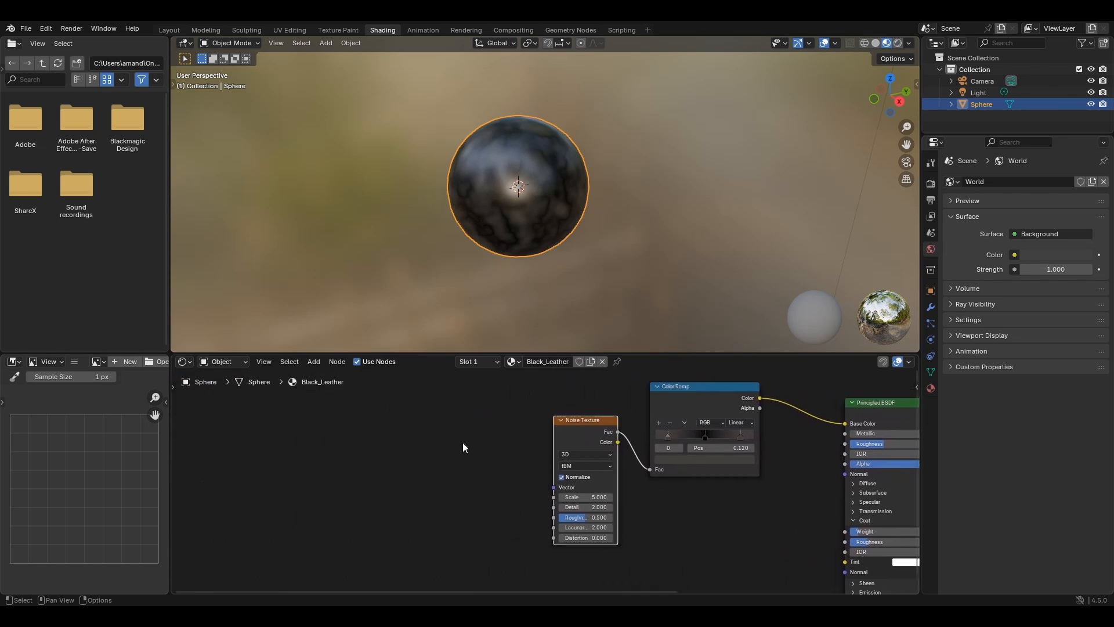
key(shift)
key(shift+a)
click(451, 444)
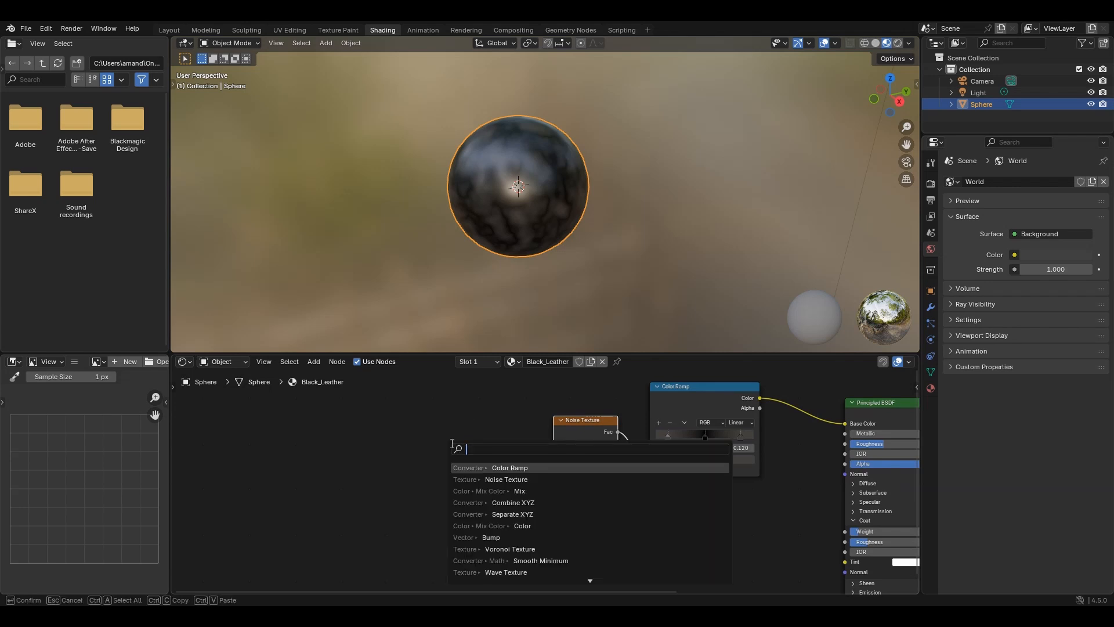
text(vor)
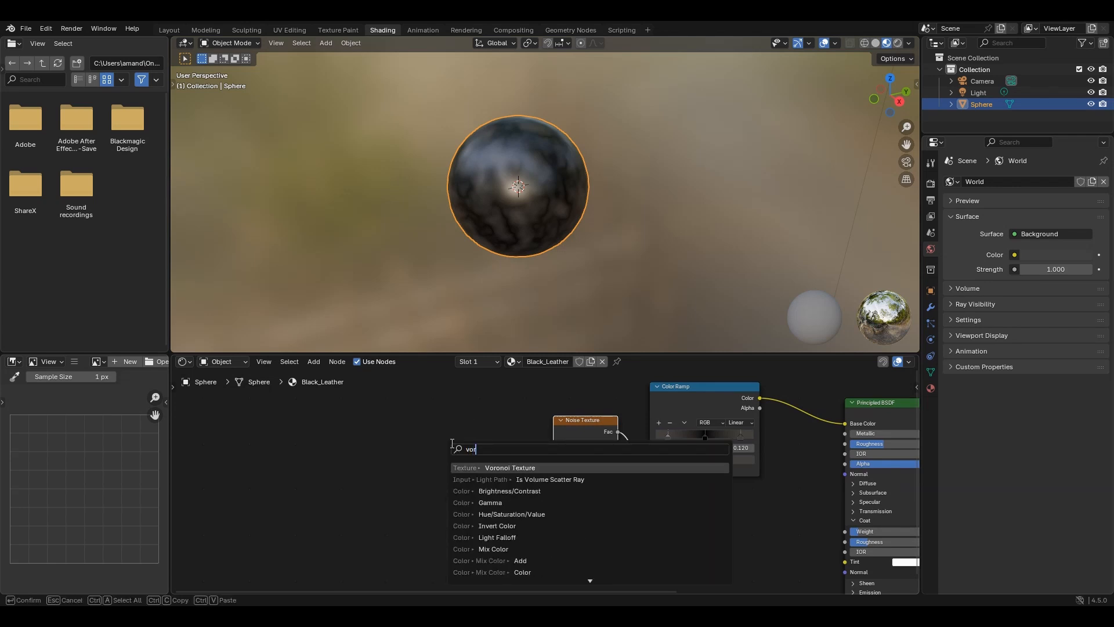
click(539, 467)
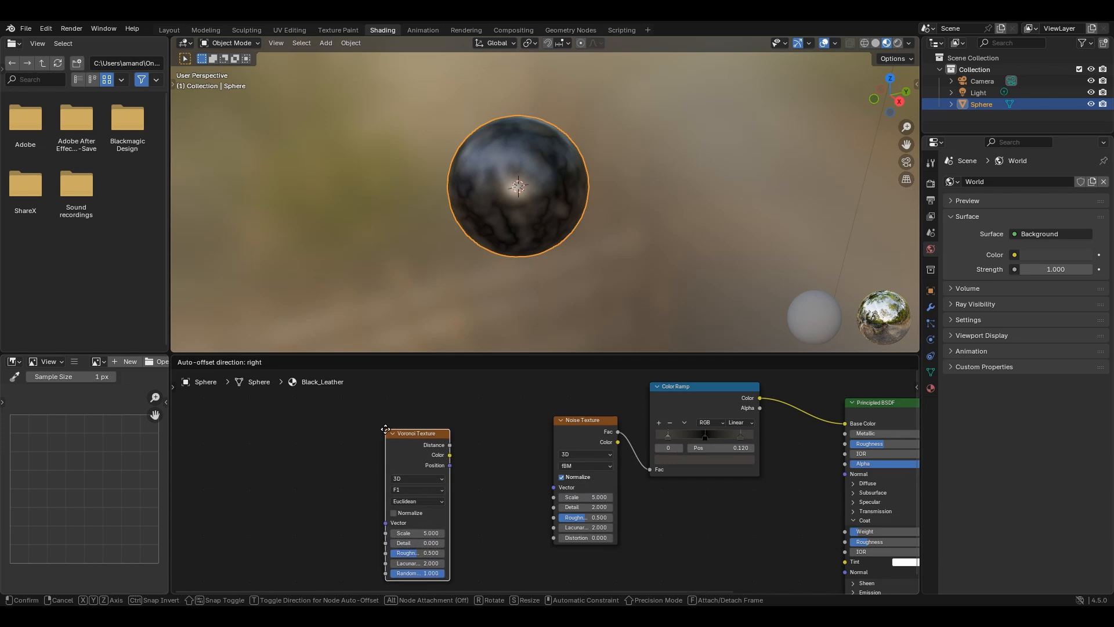
click(384, 423)
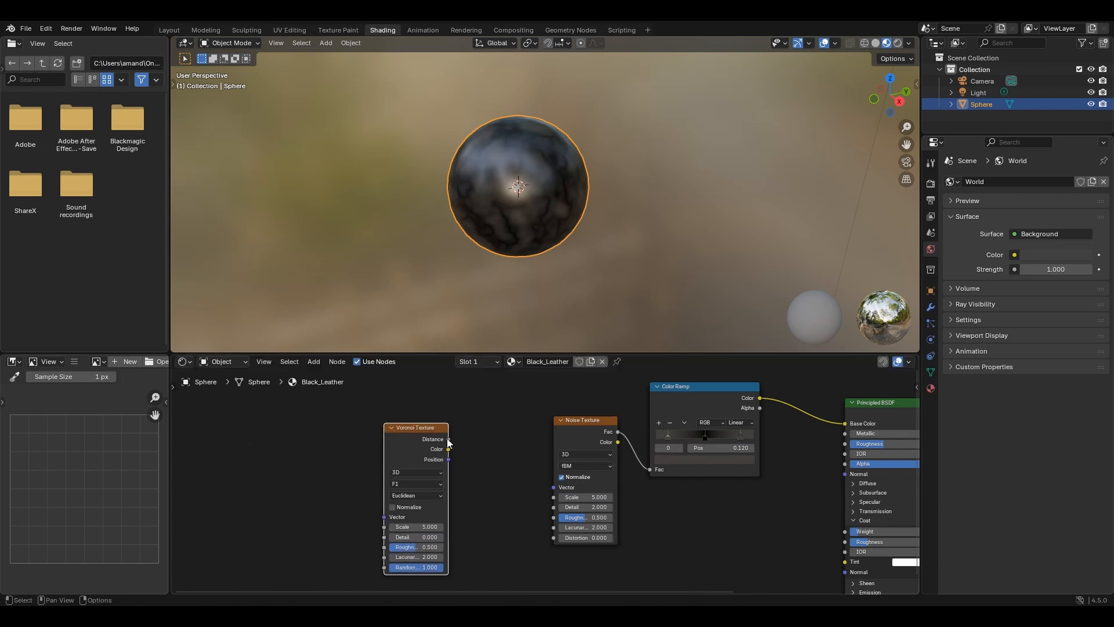
drag(448, 439, 554, 497)
- Switch the 3D viewport to Rendered shading and view the sphere close up from another angle
scroll(564, 256, up, 3)
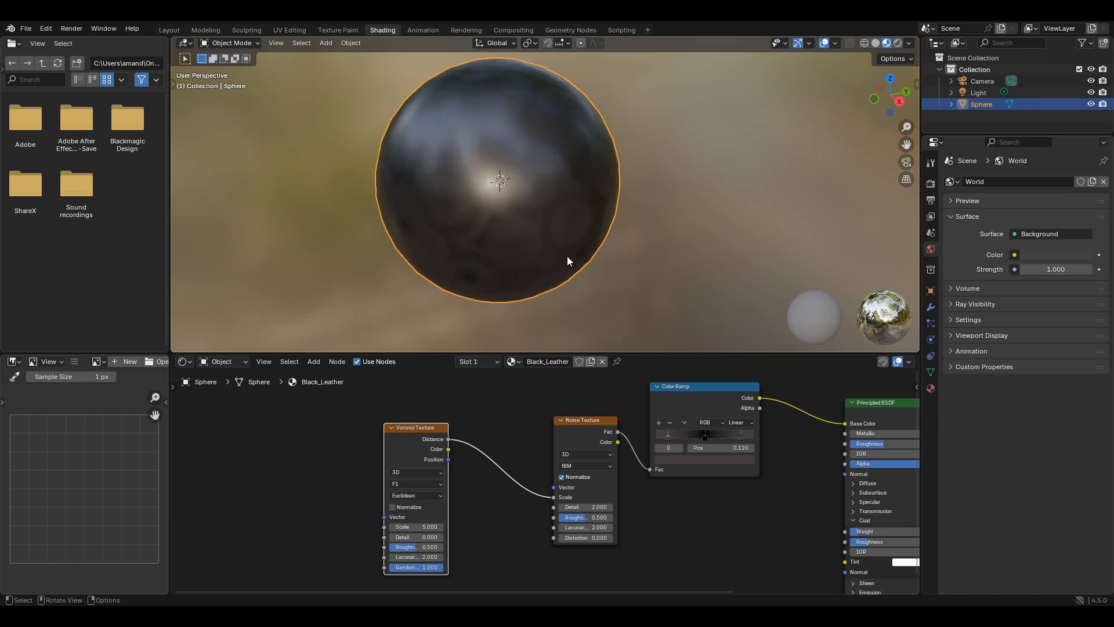
key(z)
click(620, 183)
mouse_move(653, 187)
middle_down()
mouse_move(597, 207)
mouse_move(595, 248)
mouse_move(603, 234)
middle_up()
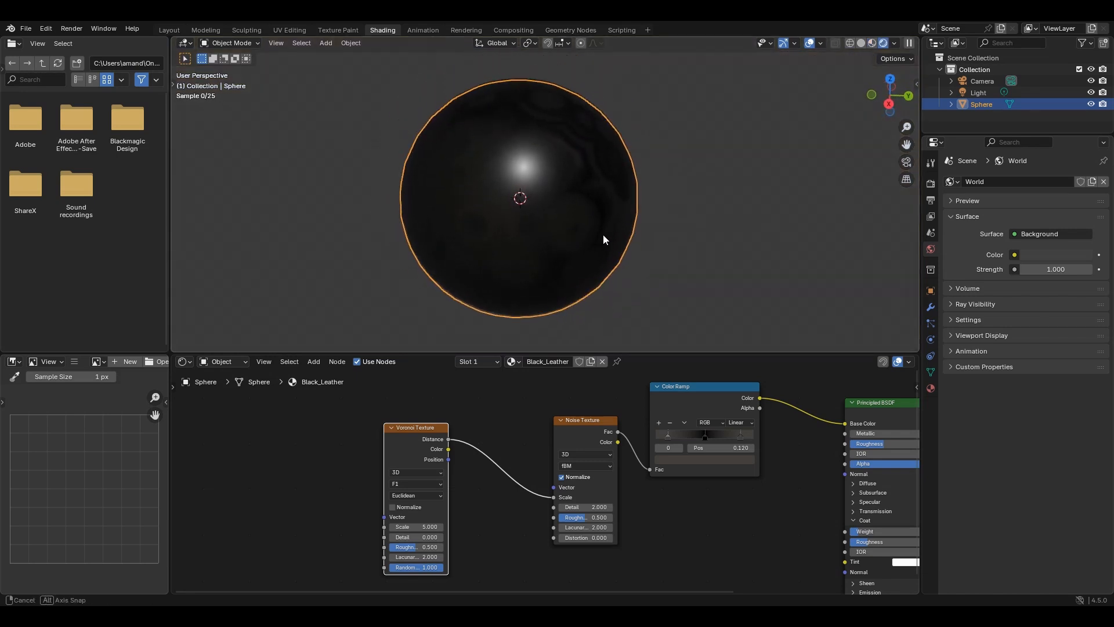
scroll(469, 490, up, 2)
- Set the Voronoi Texture's feature output to F2 and its distance metric to Manhattan
middle_drag(472, 491, 553, 458)
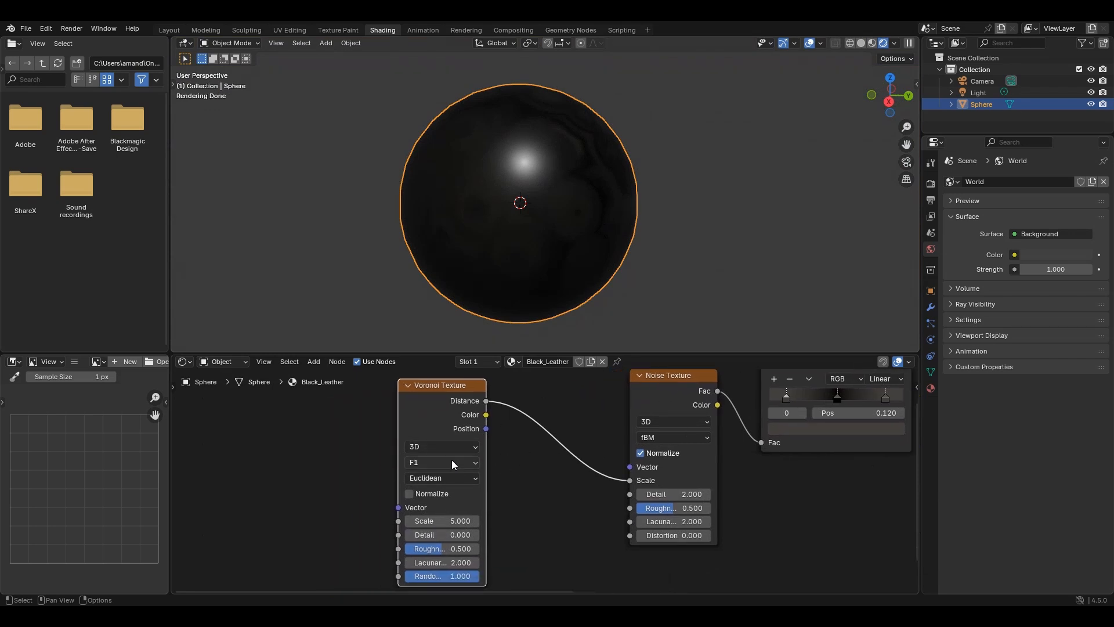
click(422, 464)
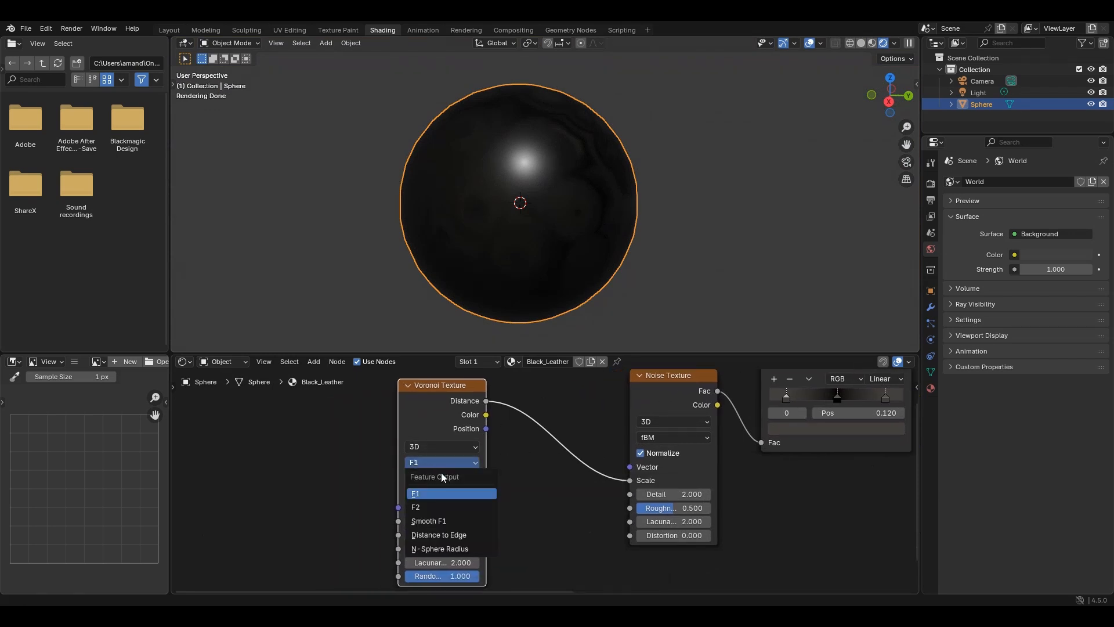
click(467, 506)
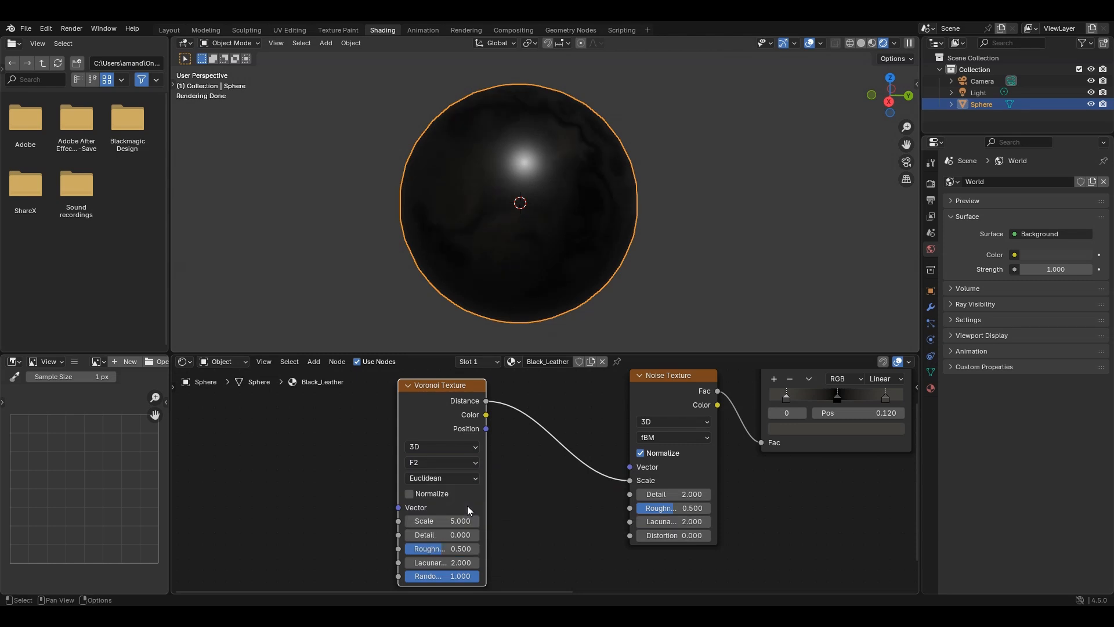
click(426, 479)
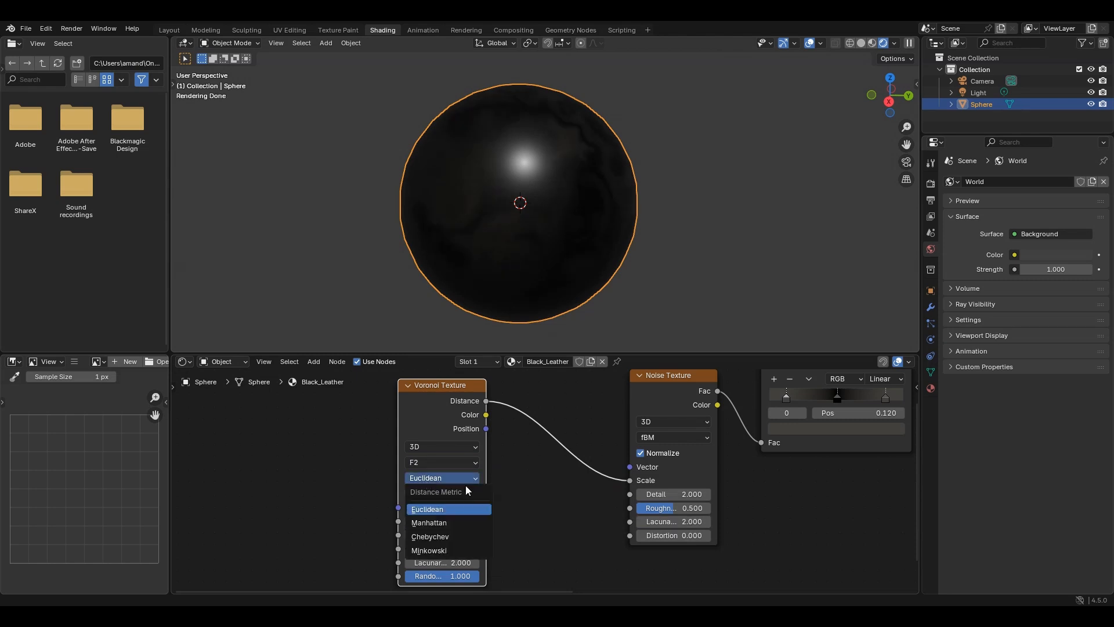
click(463, 522)
- Add Texture Coordinate and Mapping nodes to the Voronoi Texture and feed the Mapping node from the Object output
middle_drag(336, 473, 455, 481)
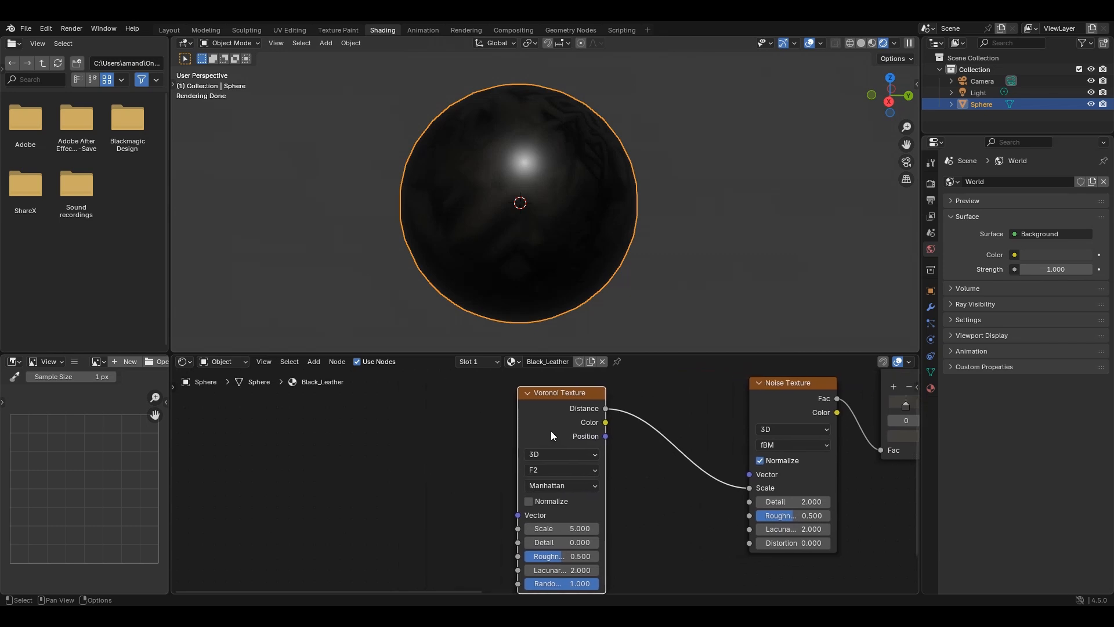
key(ctrl+t)
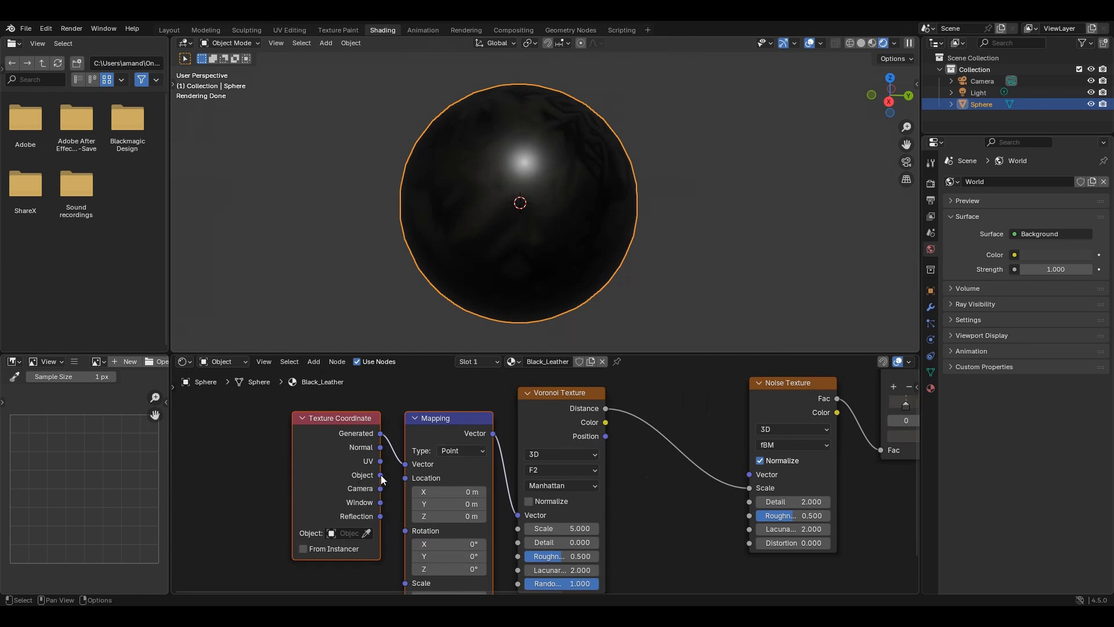
drag(381, 475, 405, 464)
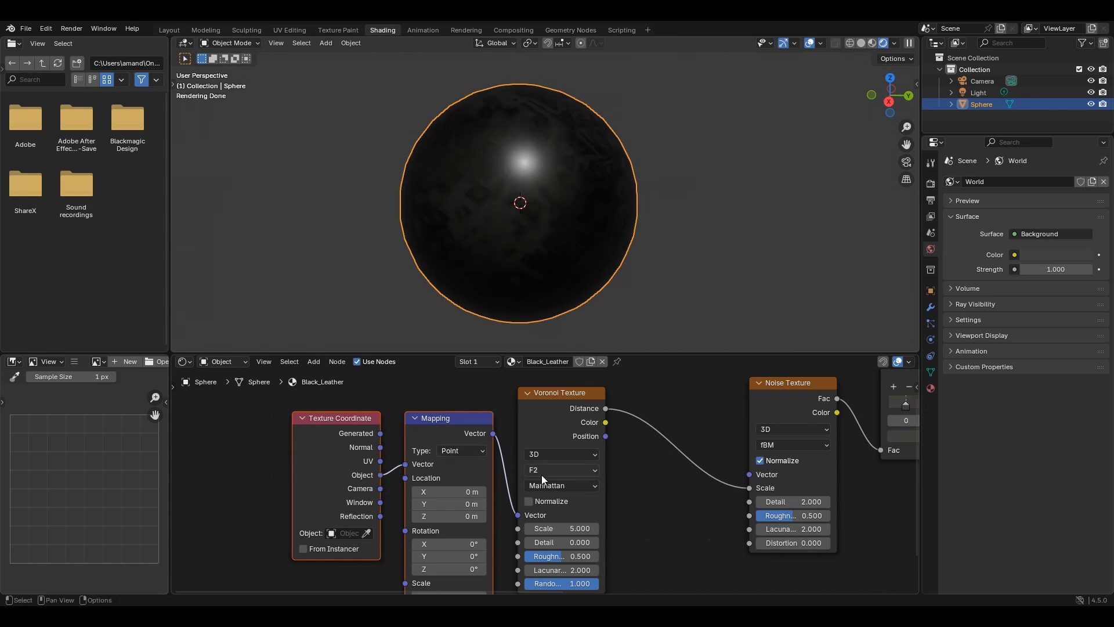
- Set the Voronoi Texture's Scale to 20 and its Detail to 15
middle_drag(643, 482, 542, 463)
double_click(461, 508)
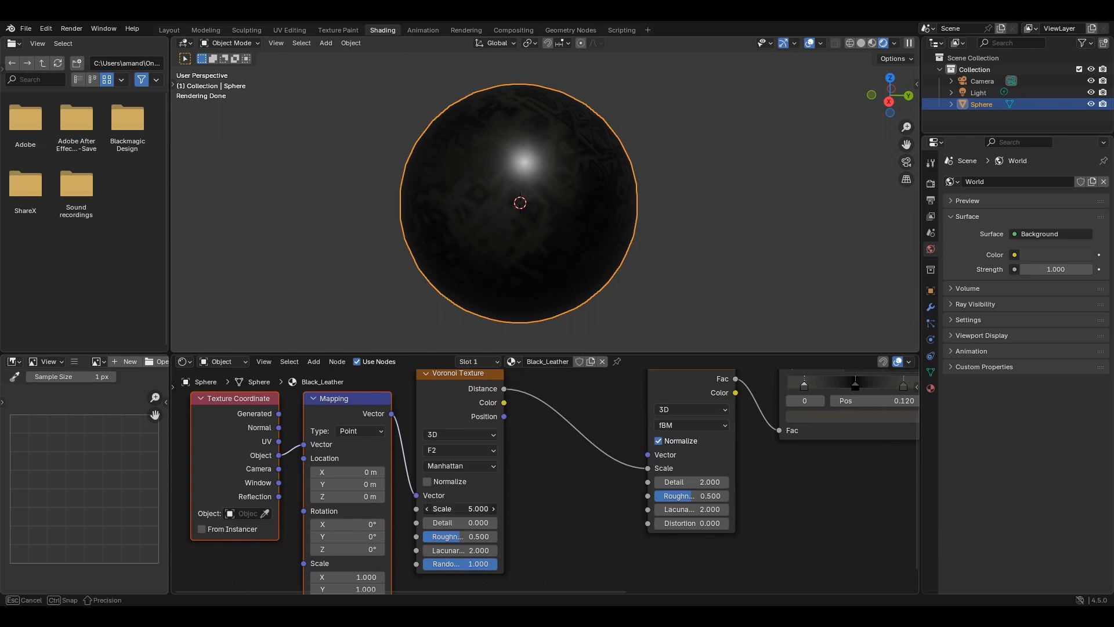
text(20)
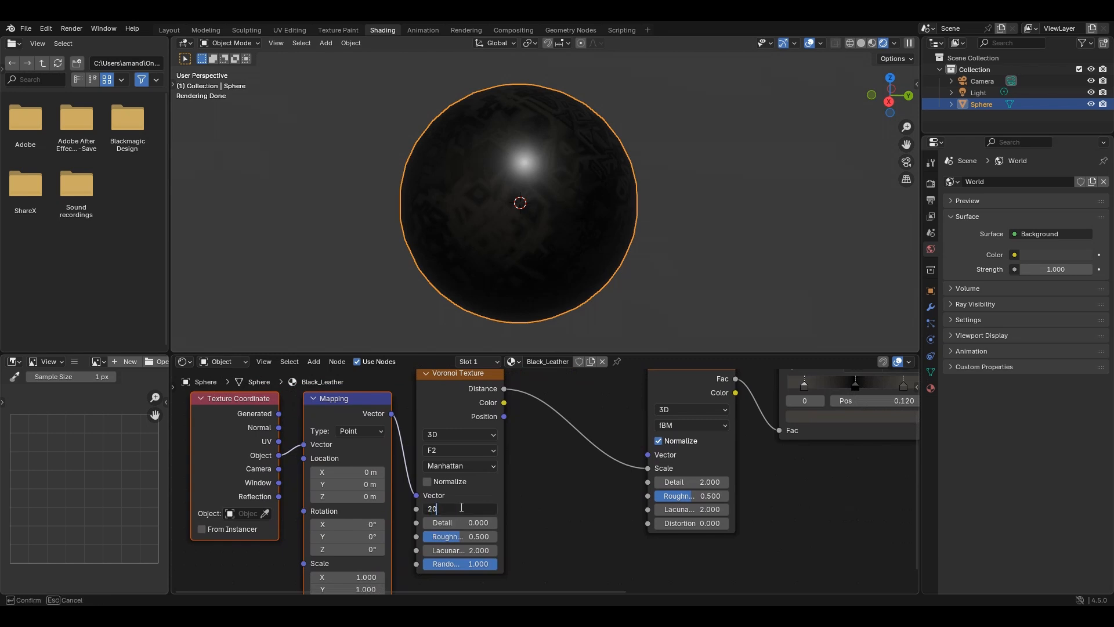
key(Return)
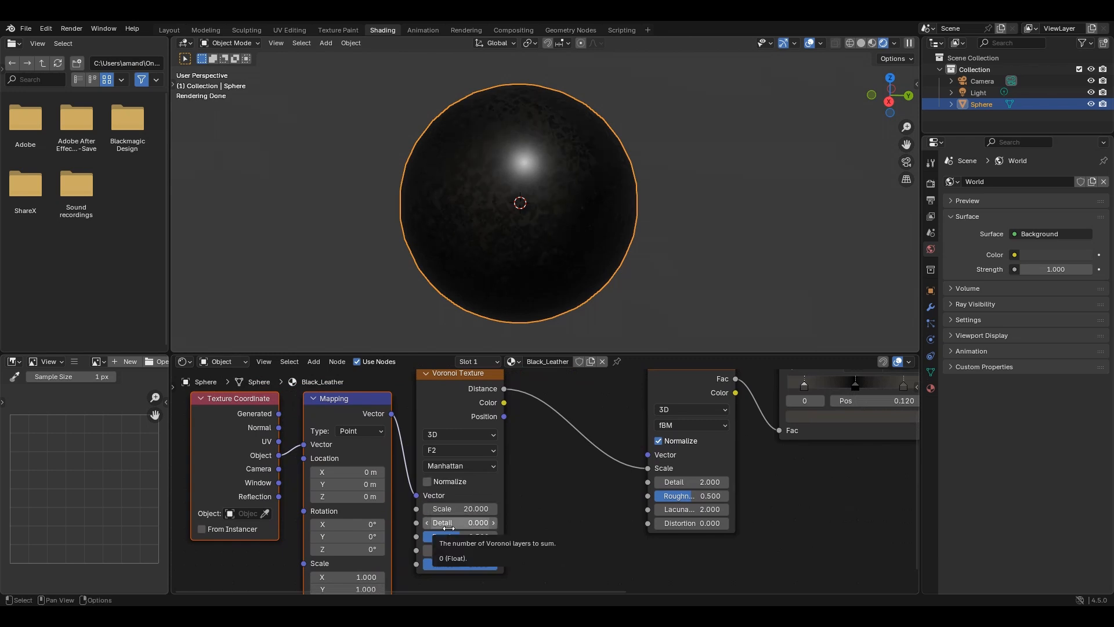
drag(450, 528, 485, 527)
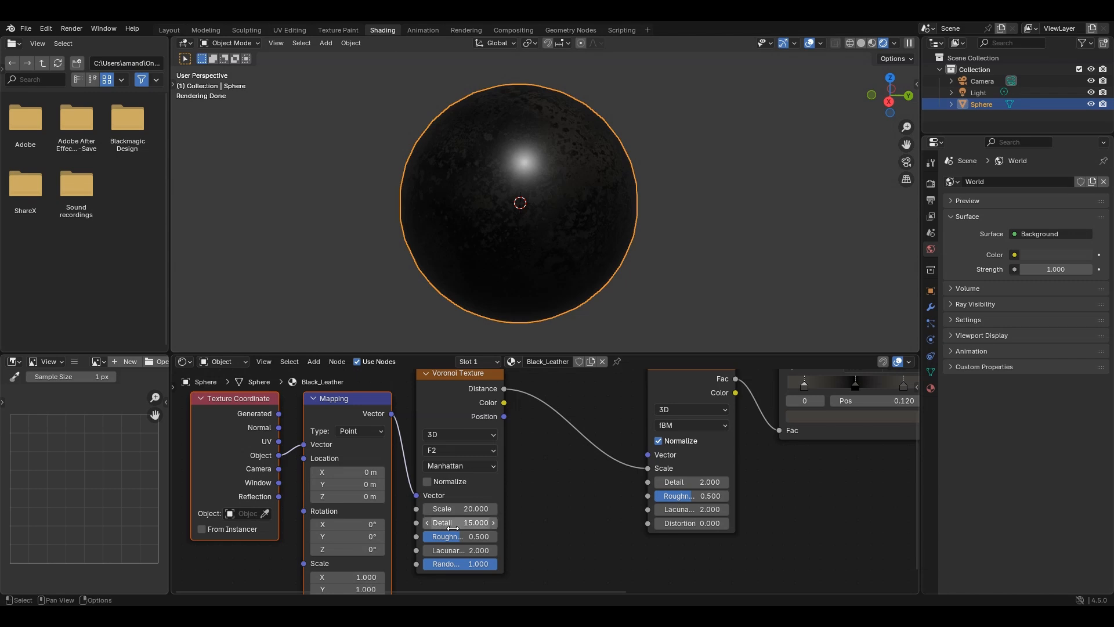
- Inspect the sphere's surface up close, and set the Noise Texture's Detail to 3
middle_drag(630, 219, 541, 237)
scroll(566, 242, up, 2)
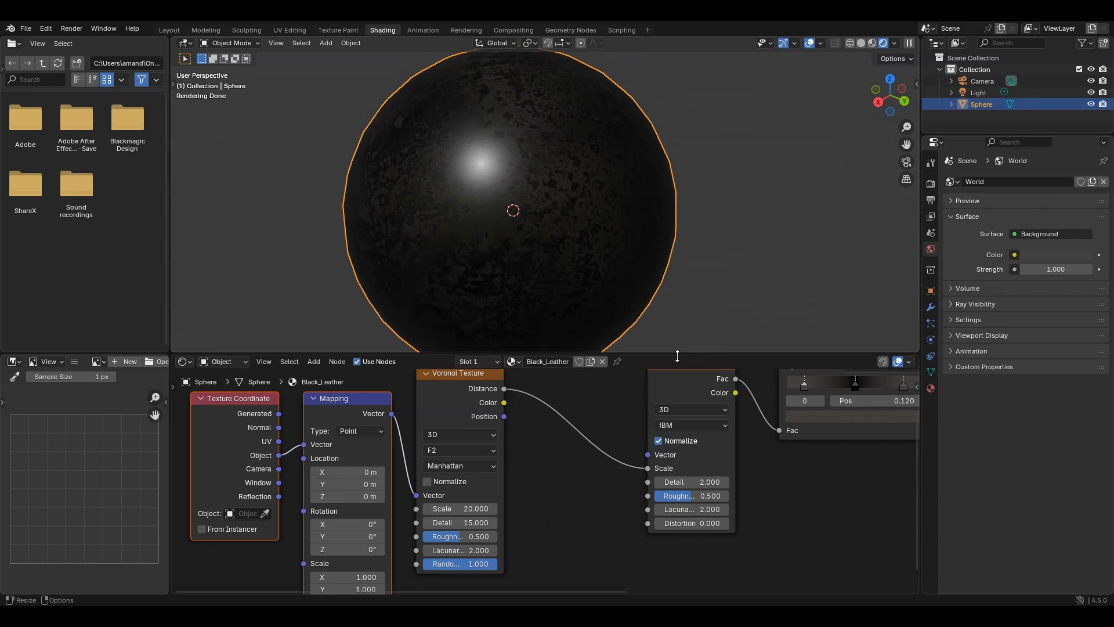
middle_drag(606, 500, 463, 508)
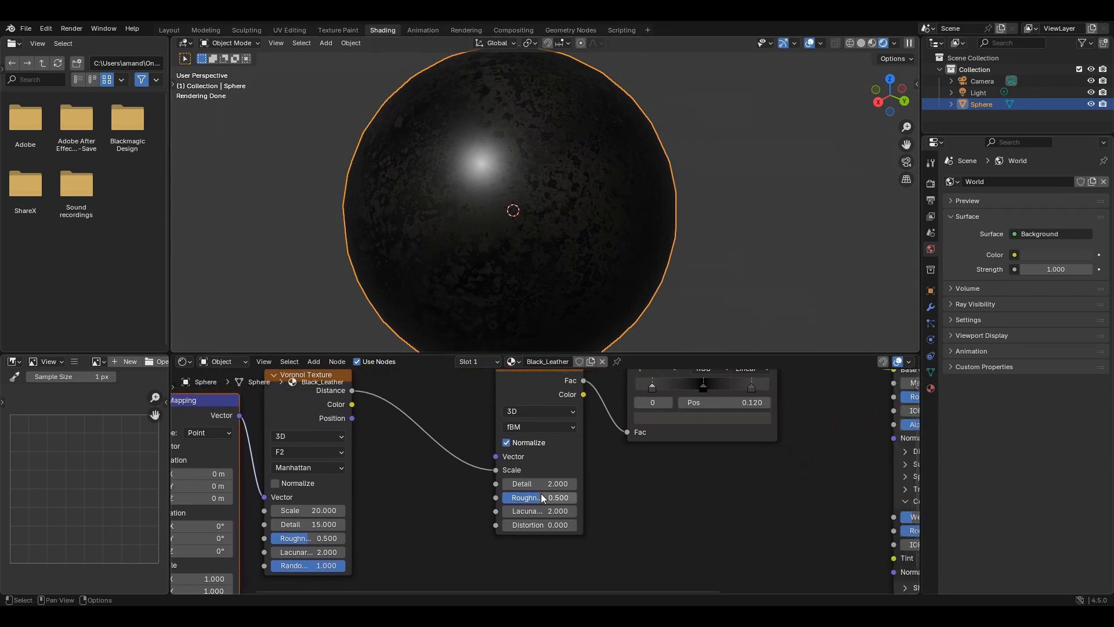
double_click(522, 482)
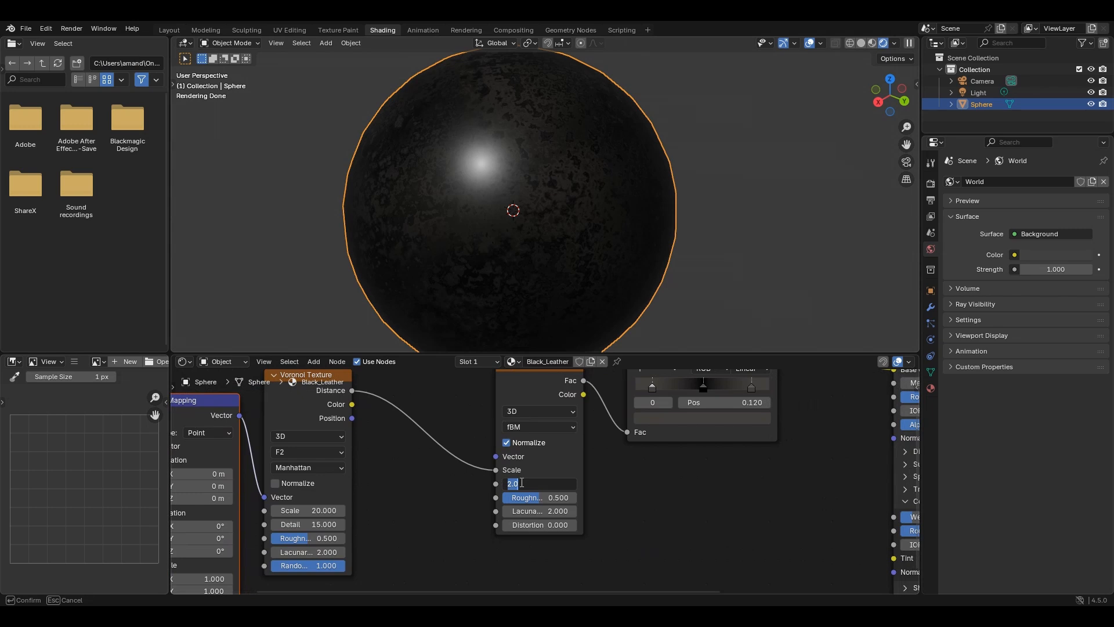
text(3)
key(Return)
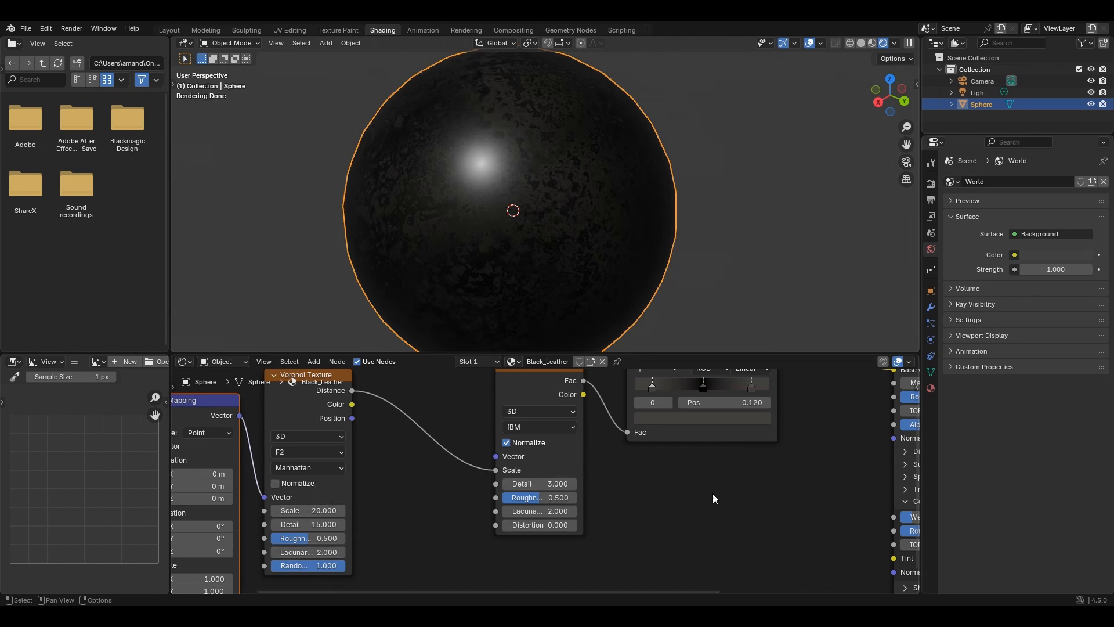
- Move the Noise Texture and Color Ramp nodes together closer to the Voronoi Texture node
middle_drag(714, 498, 647, 507)
scroll(673, 509, down, 3)
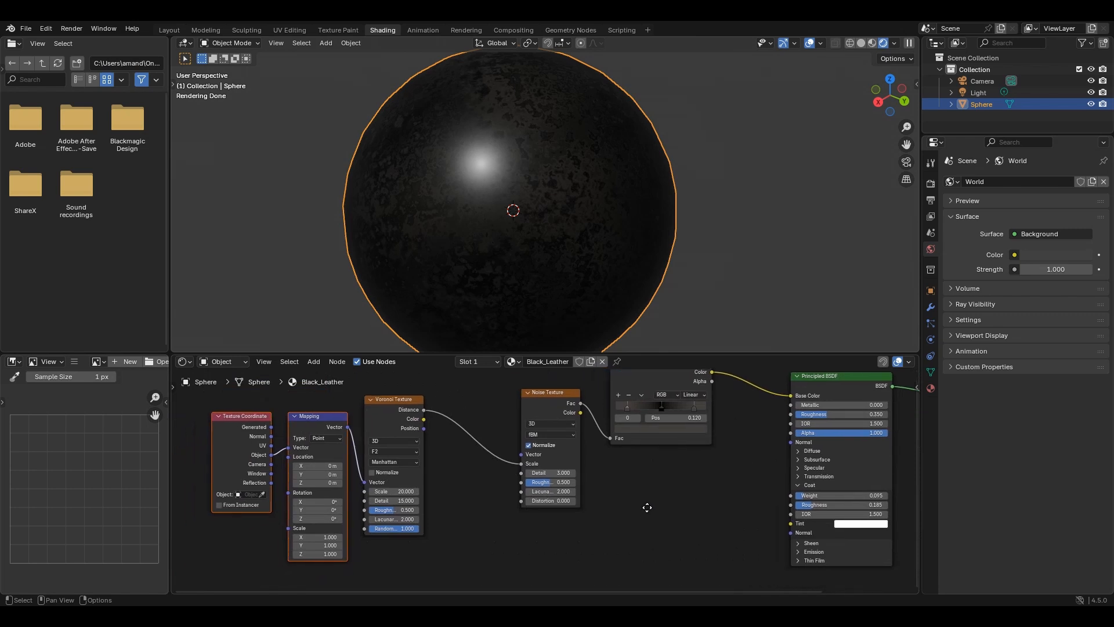
drag(692, 513, 555, 390)
middle_drag(671, 503, 645, 538)
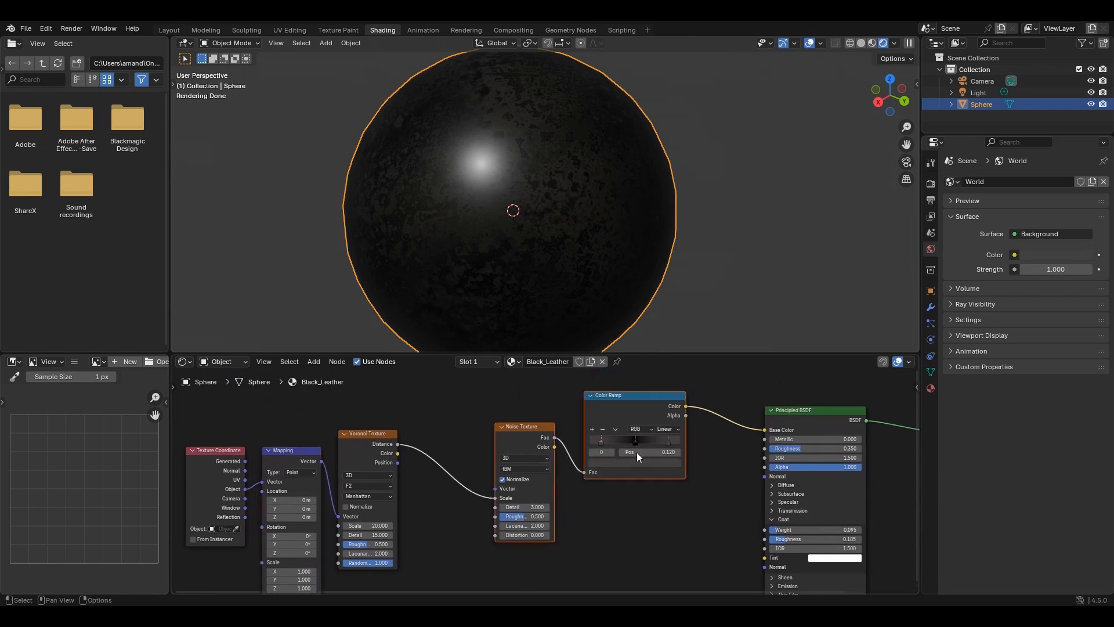
drag(631, 407, 552, 393)
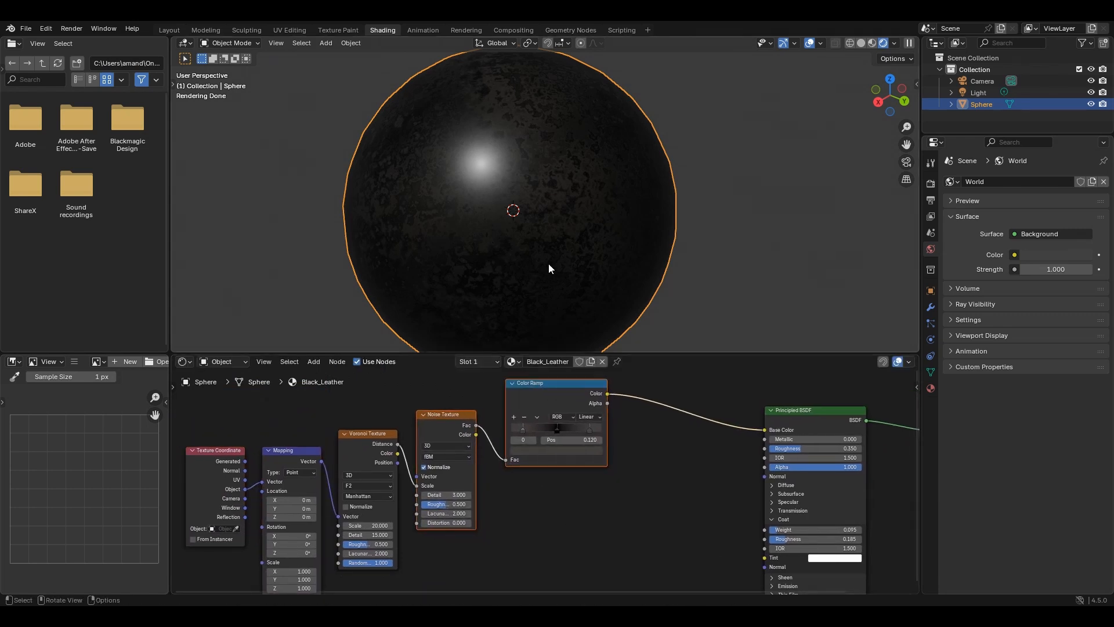
- Move the Principled BSDF and Material Output nodes together farther from the Color Ramp to free up space between them
middle_drag(549, 263, 534, 286)
middle_drag(632, 466, 357, 480)
drag(723, 396, 656, 412)
middle_drag(447, 497, 482, 495)
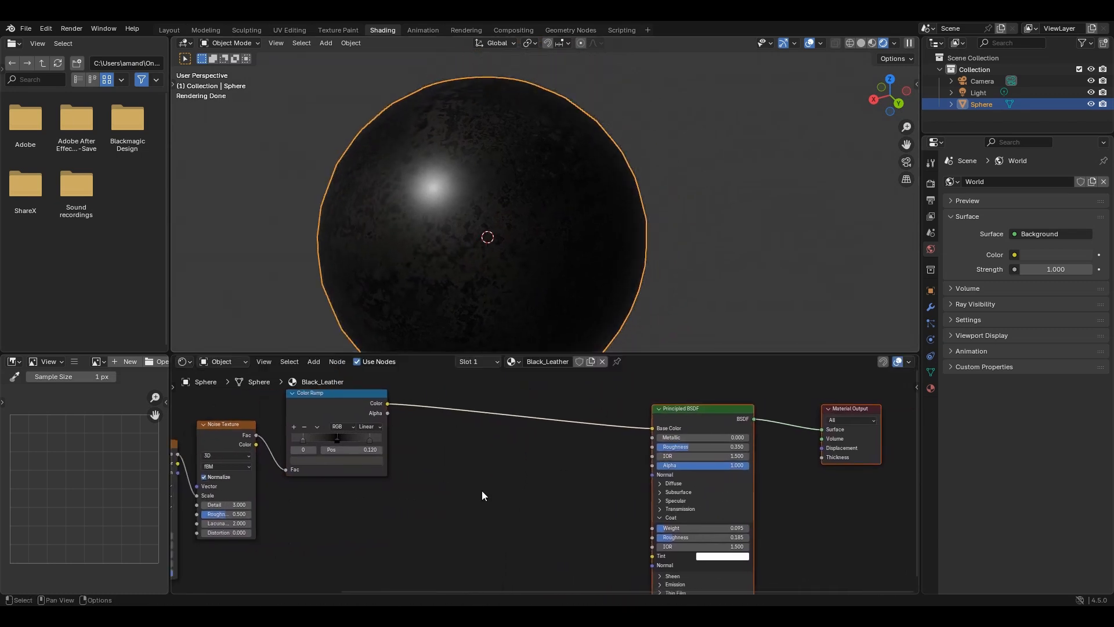
- Add a Bump node and place it between the Color Ramp and the Principled BSDF
key(shift+a)
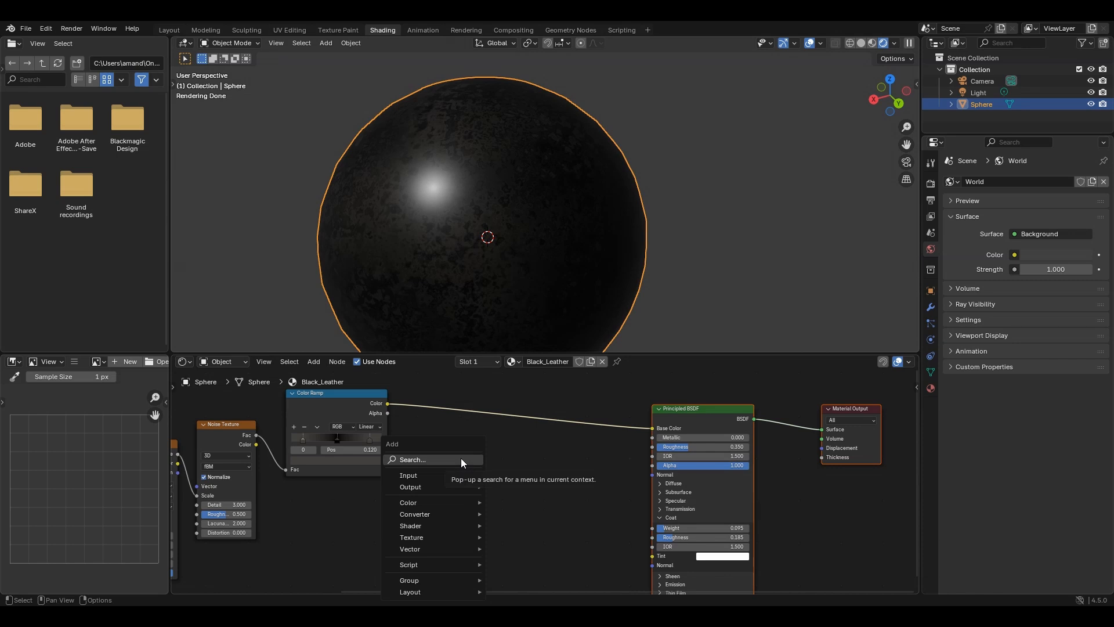
click(461, 458)
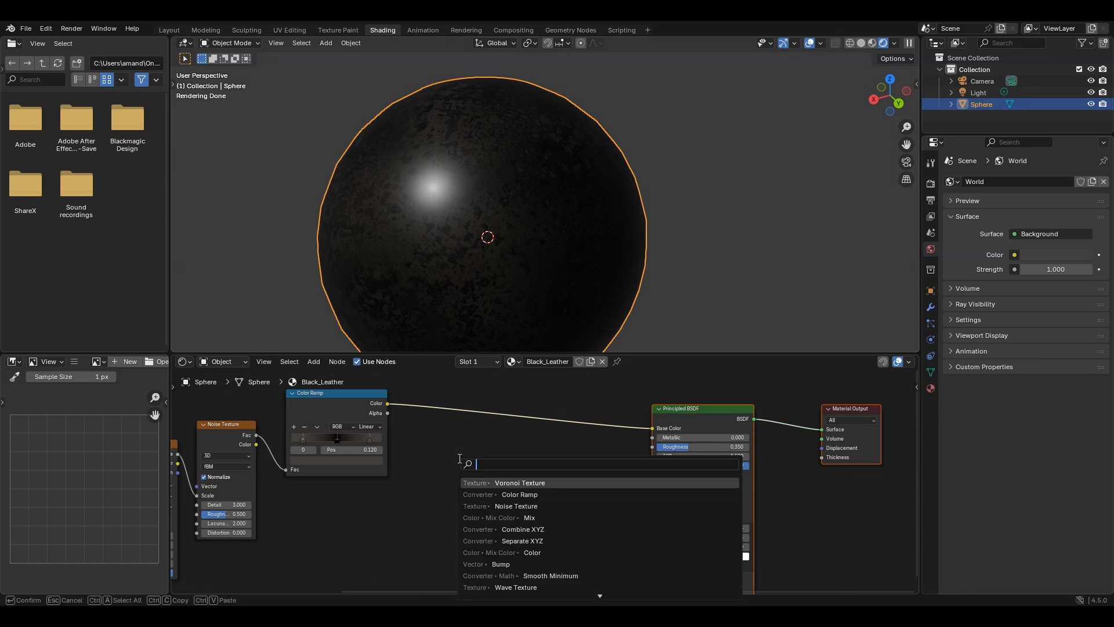
text(bum)
key(Return)
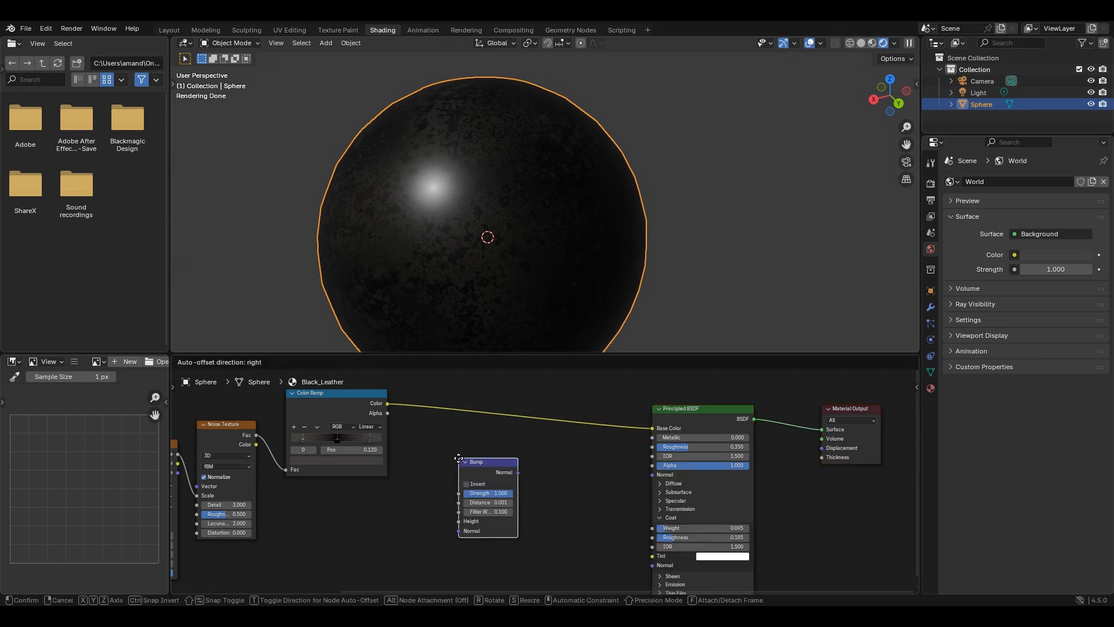
click(446, 452)
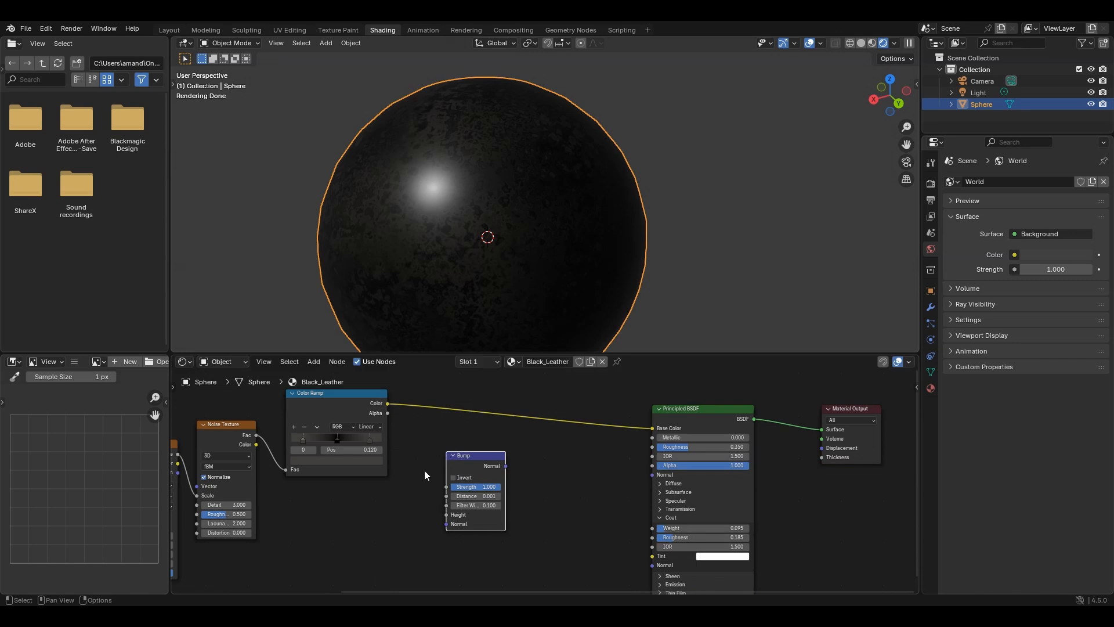
- Connect the Color Ramp's Color output to the Bump's Height input, and the Bump's Normal output to the Principled BSDF's Normal input
click(338, 412)
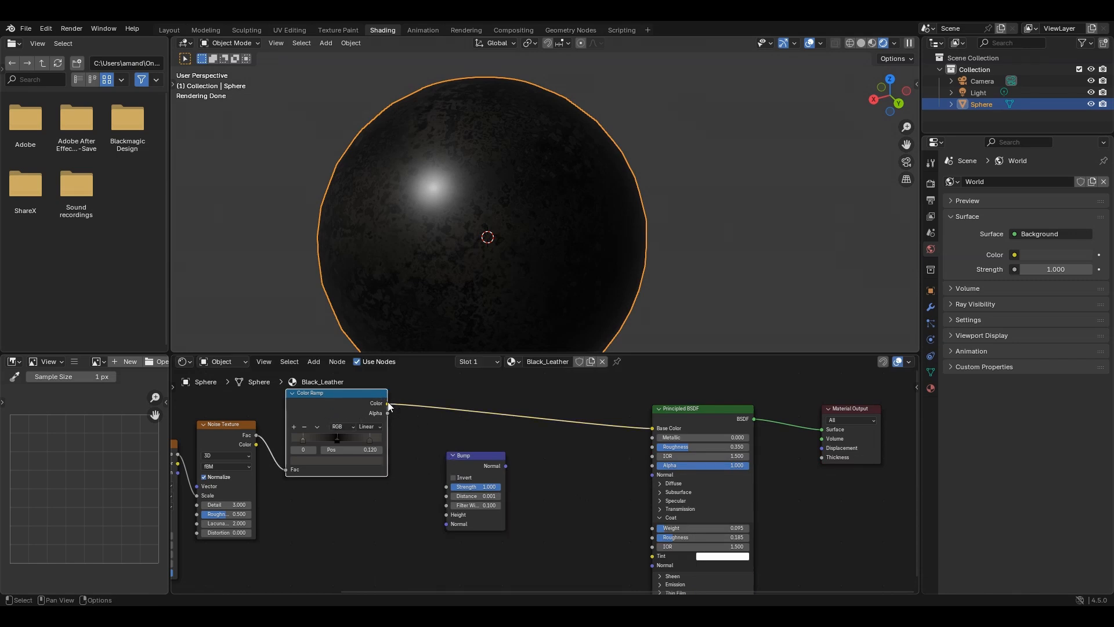
drag(388, 403, 450, 515)
drag(505, 465, 655, 482)
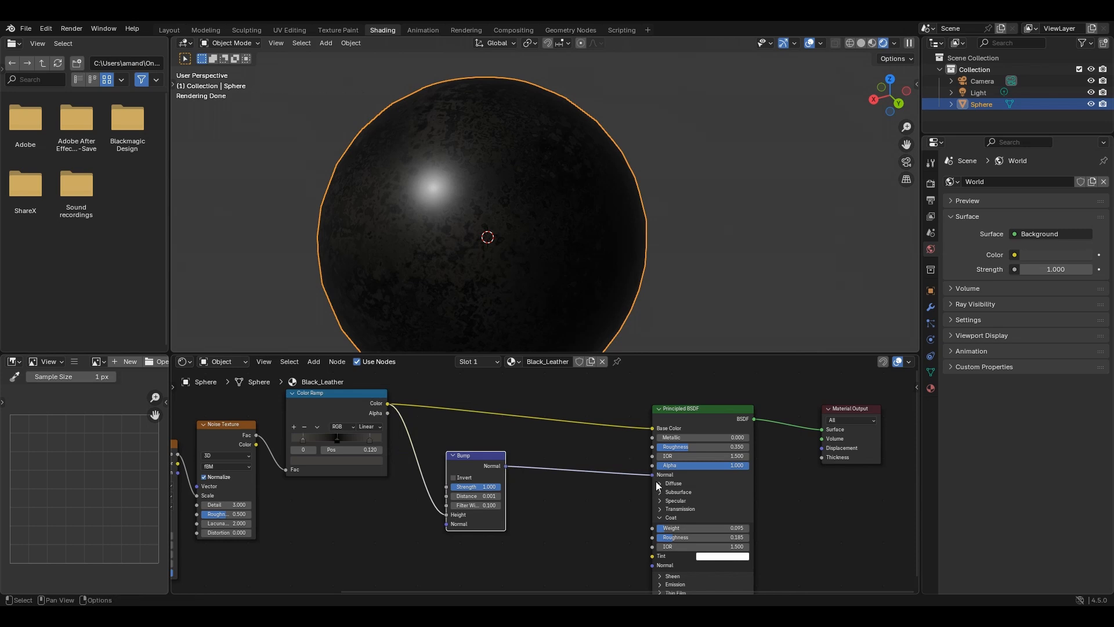
- Set the Bump node's Distance to 0.02
scroll(590, 517, up, 3)
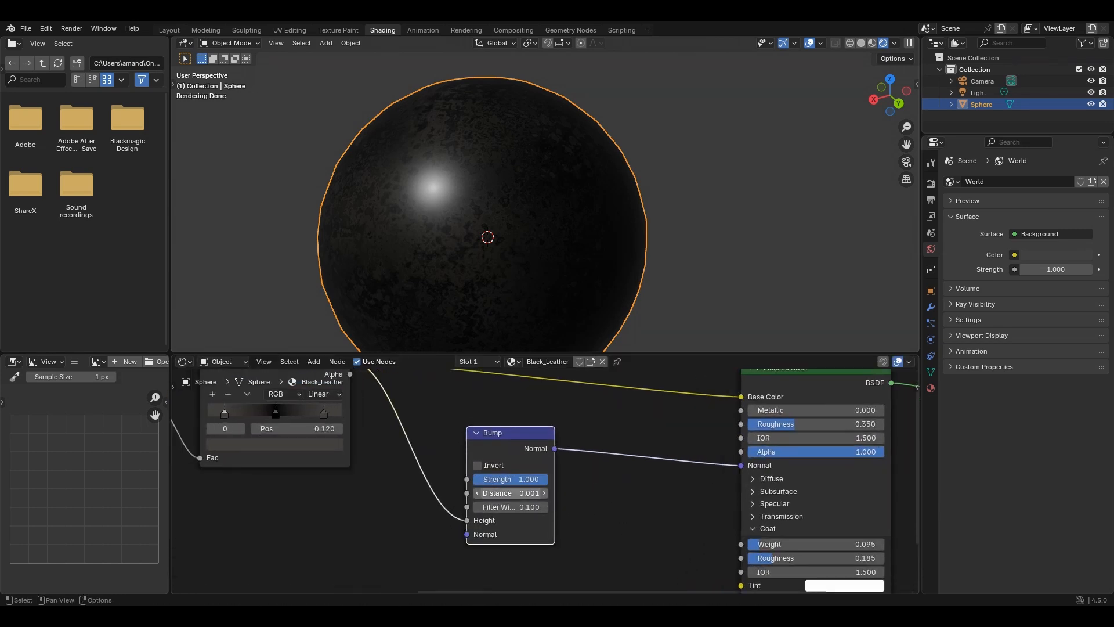
click(516, 493)
text(0.02)
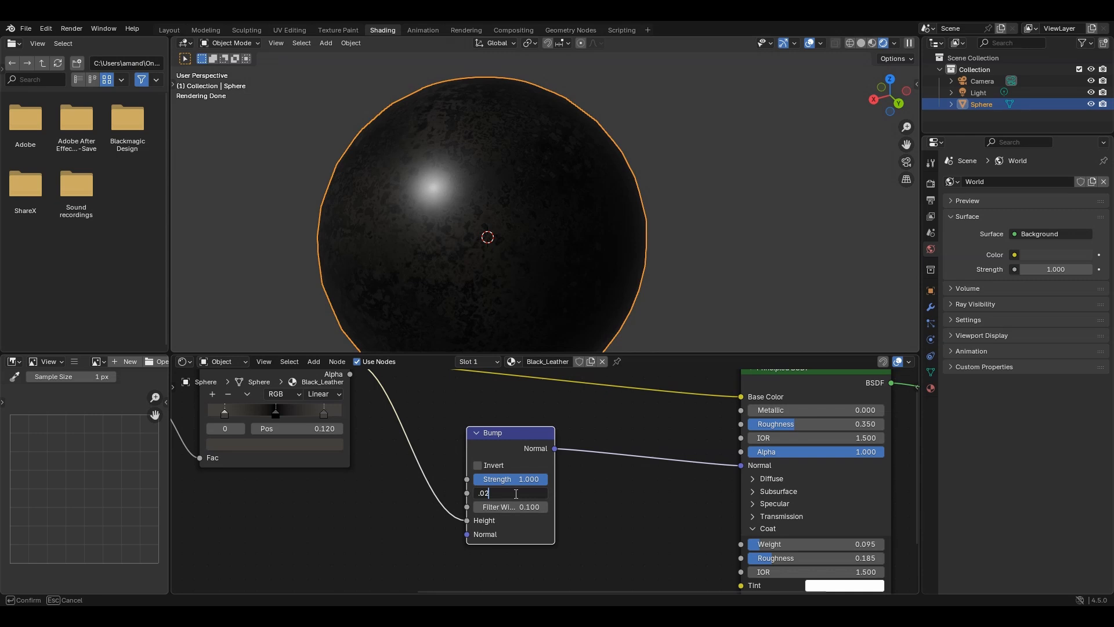
key(Return)
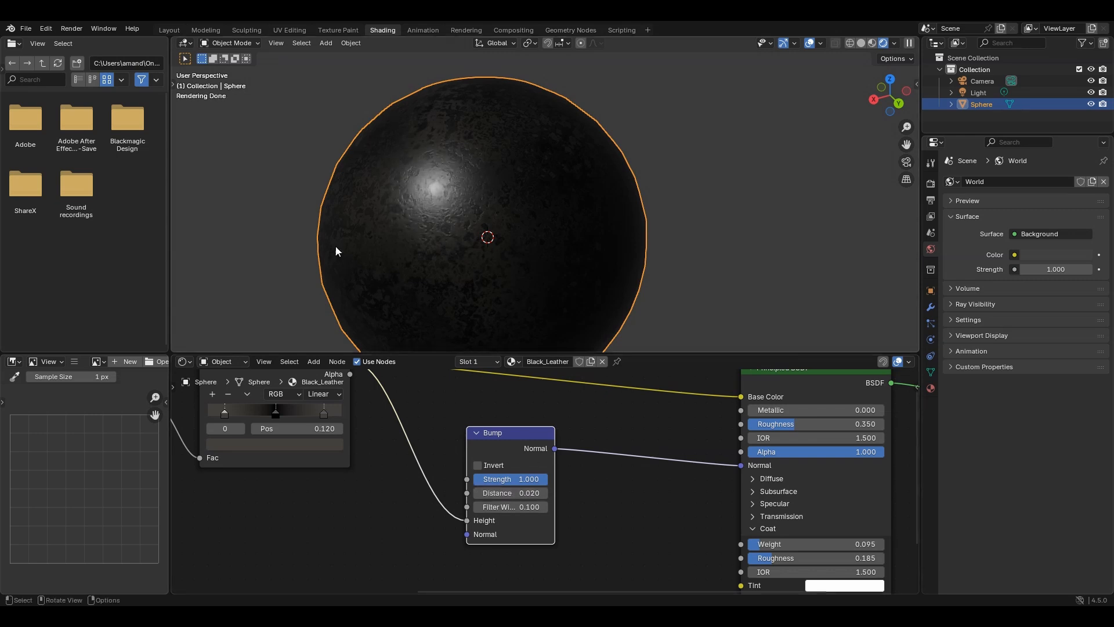
- Examine the bumped leather surface on the sphere up close and review the texture nodes that drive it
scroll(360, 247, up, 2)
scroll(406, 246, up, 1)
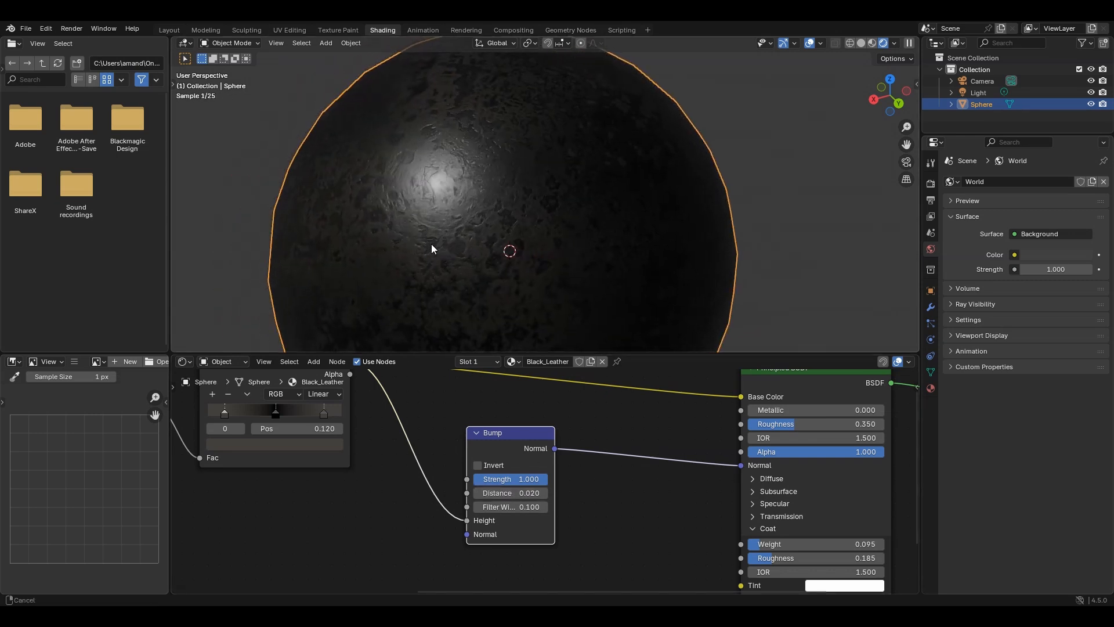
scroll(412, 252, up, 1)
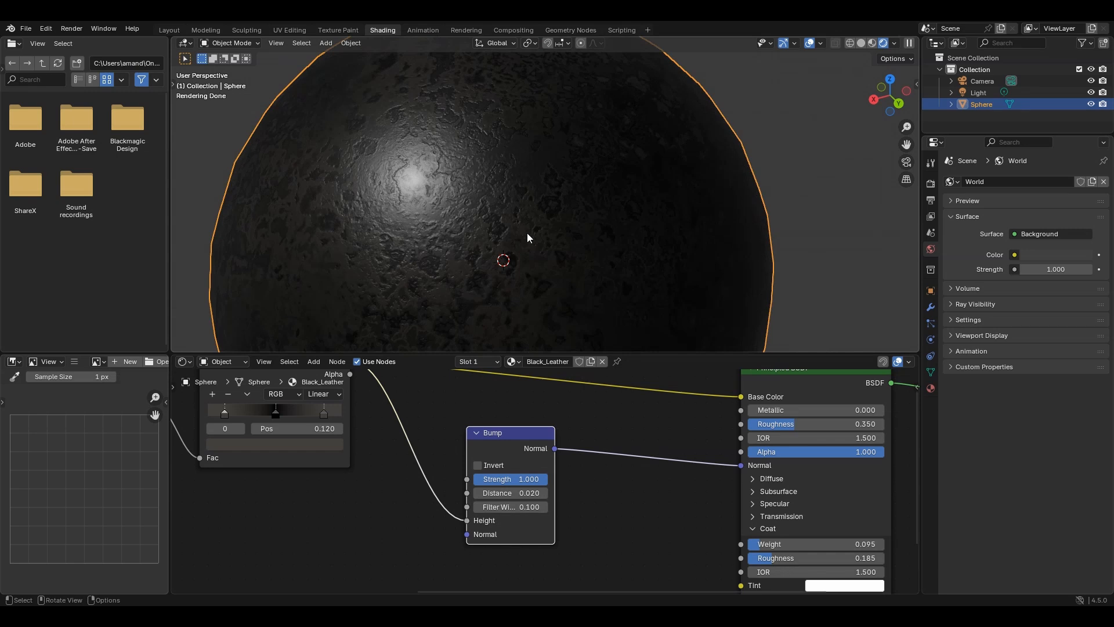
middle_drag(527, 233, 486, 214)
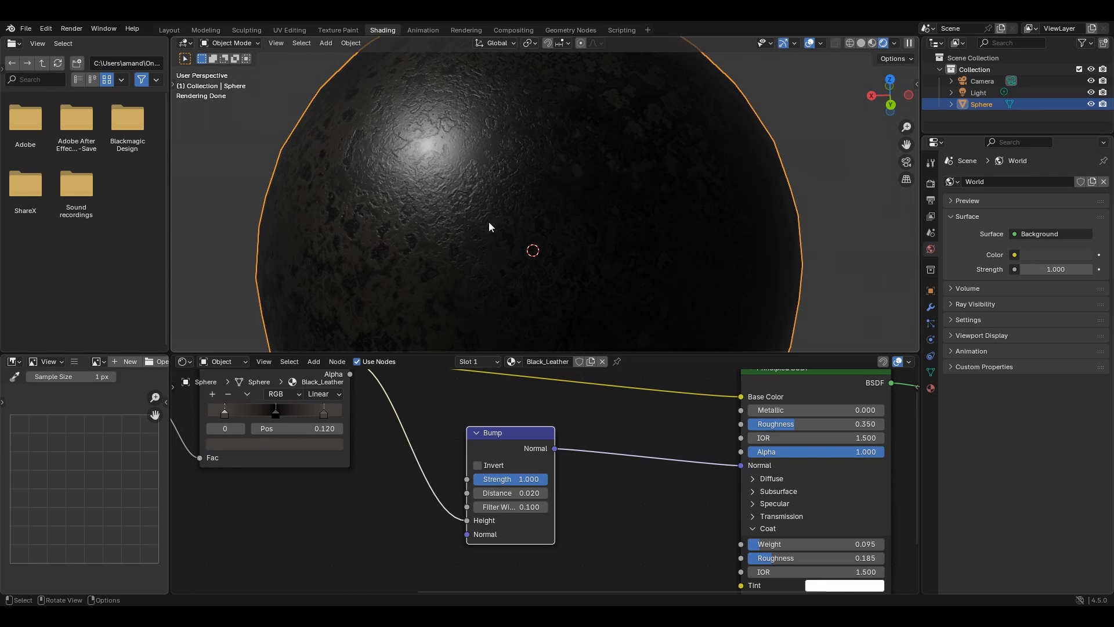
middle_drag(297, 455, 564, 468)
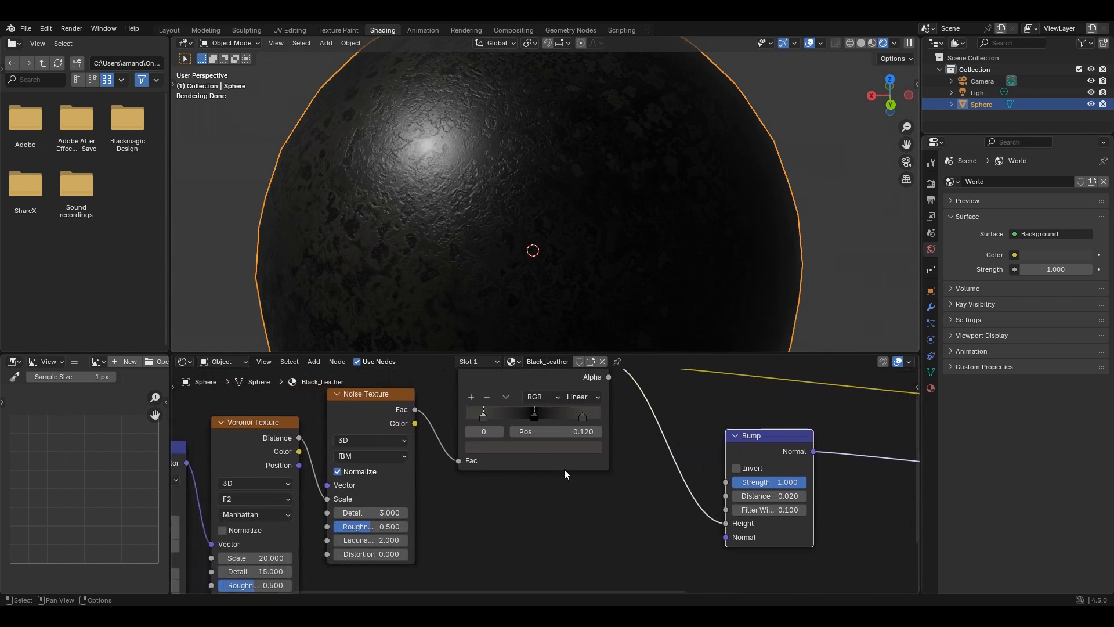
scroll(485, 467, down, 3)
middle_drag(486, 466, 585, 434)
scroll(413, 510, down, 1)
scroll(447, 208, down, 2)
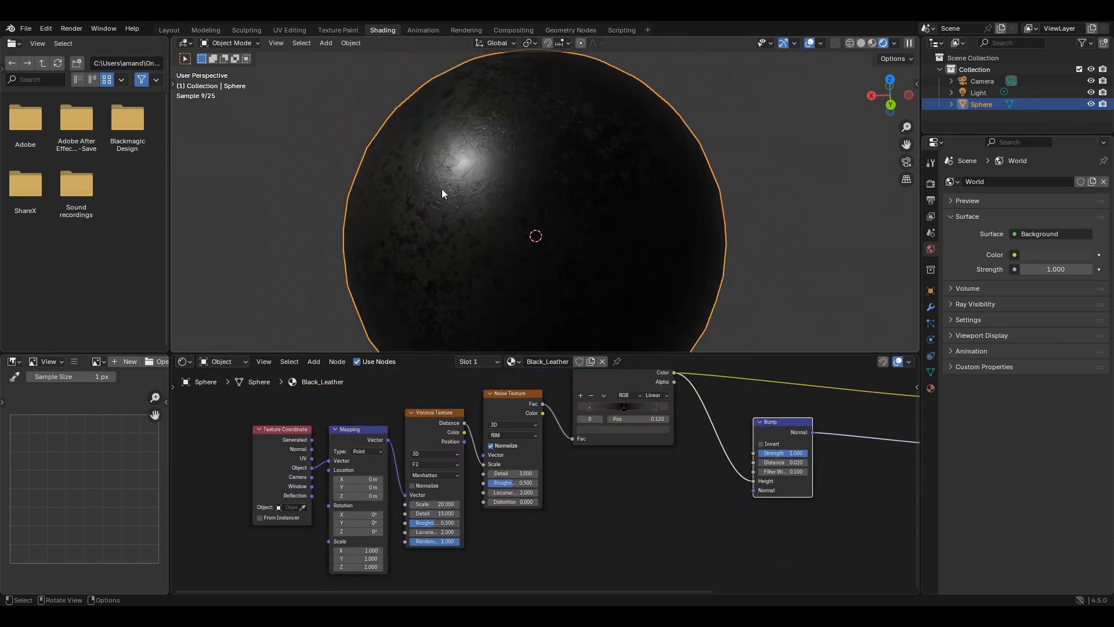
drag(434, 504, 467, 504)
key(Escape)
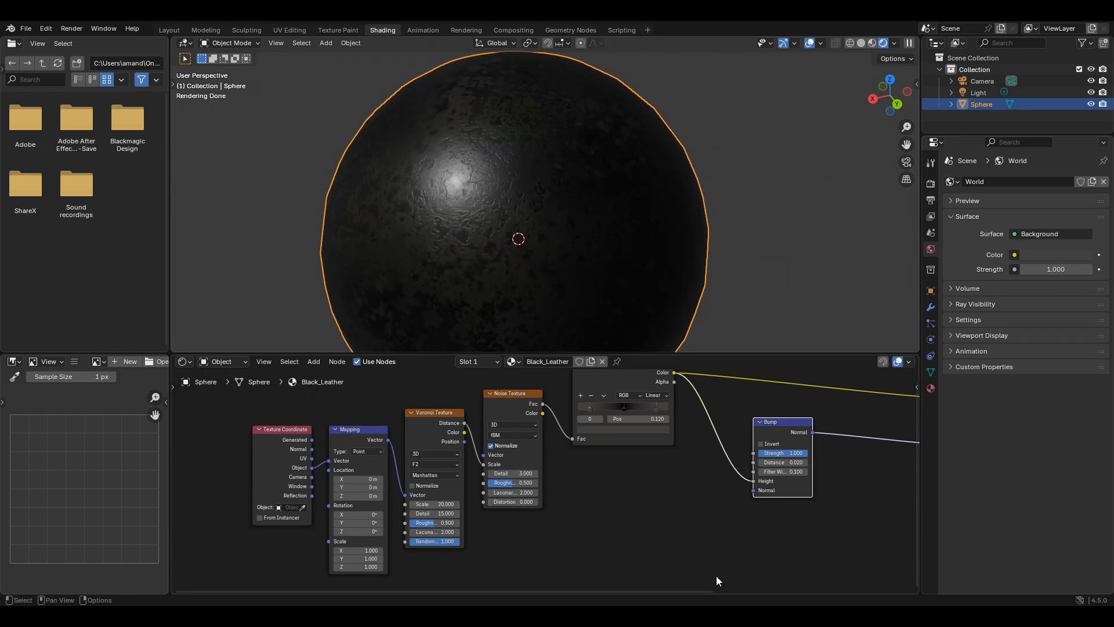
- Move the Bump node closer to the Color Ramp node
middle_drag(671, 525, 416, 540)
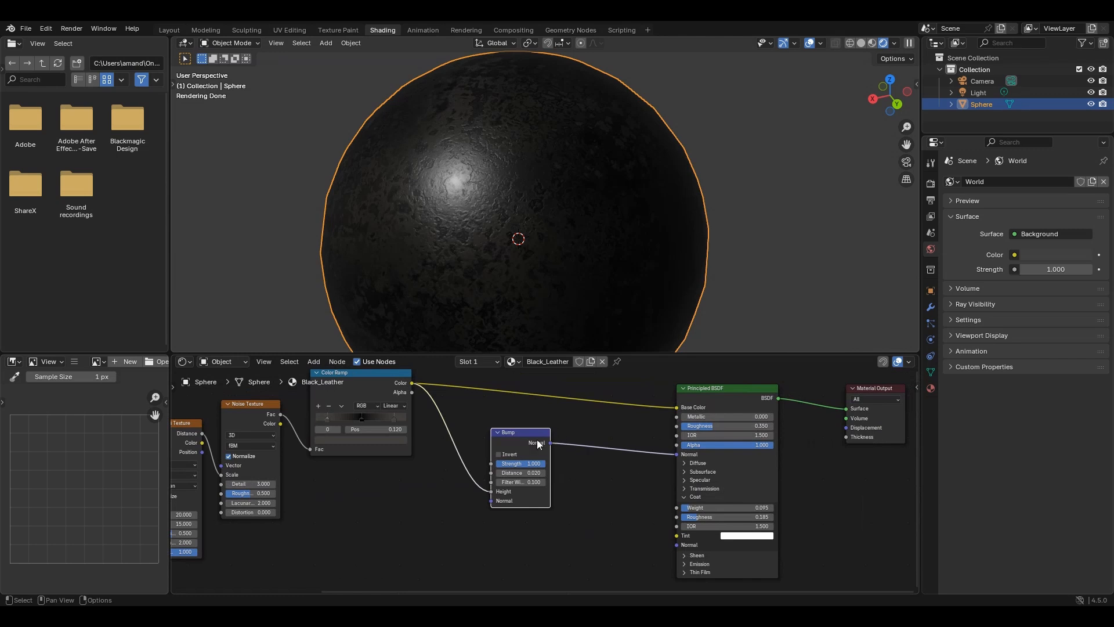
drag(537, 442, 495, 443)
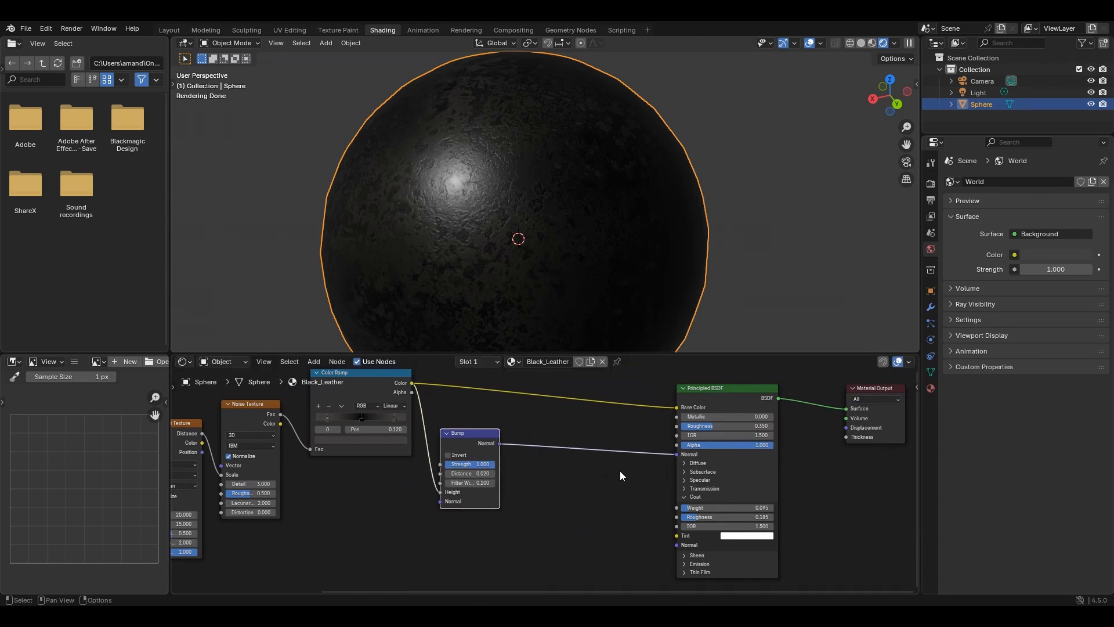
scroll(620, 471, down, 1)
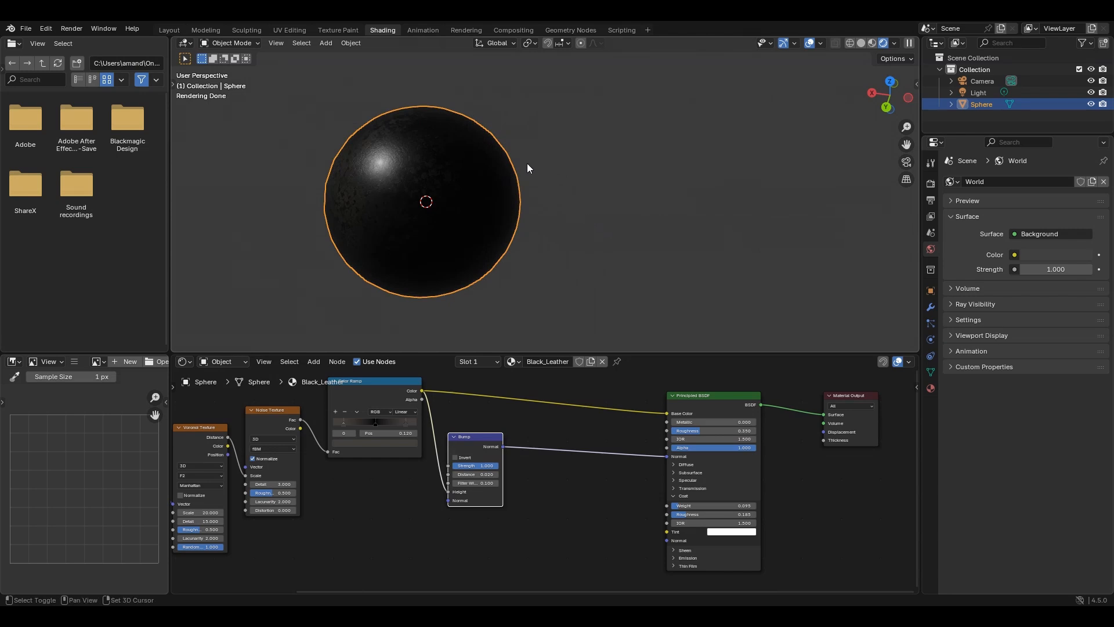
- Duplicate the black leather sphere and place the copy about -2.28 m away along the global X axis
key(shift+d)
key(x)
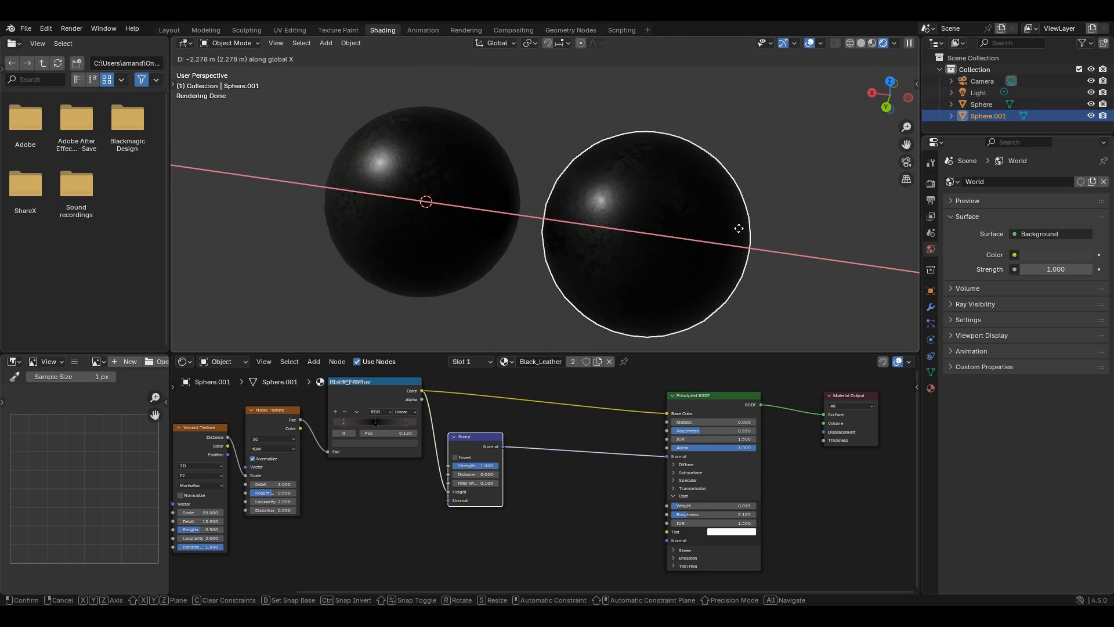
click(739, 229)
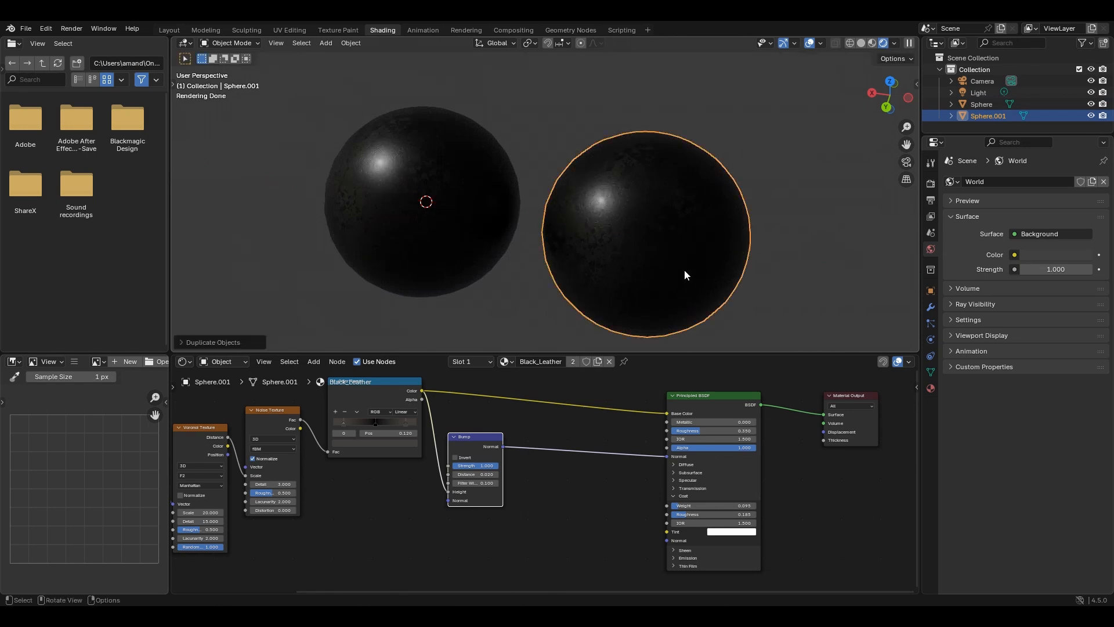
- Unlink the black leather material from the duplicated sphere and give it a new material named Brown Leather
click(610, 360)
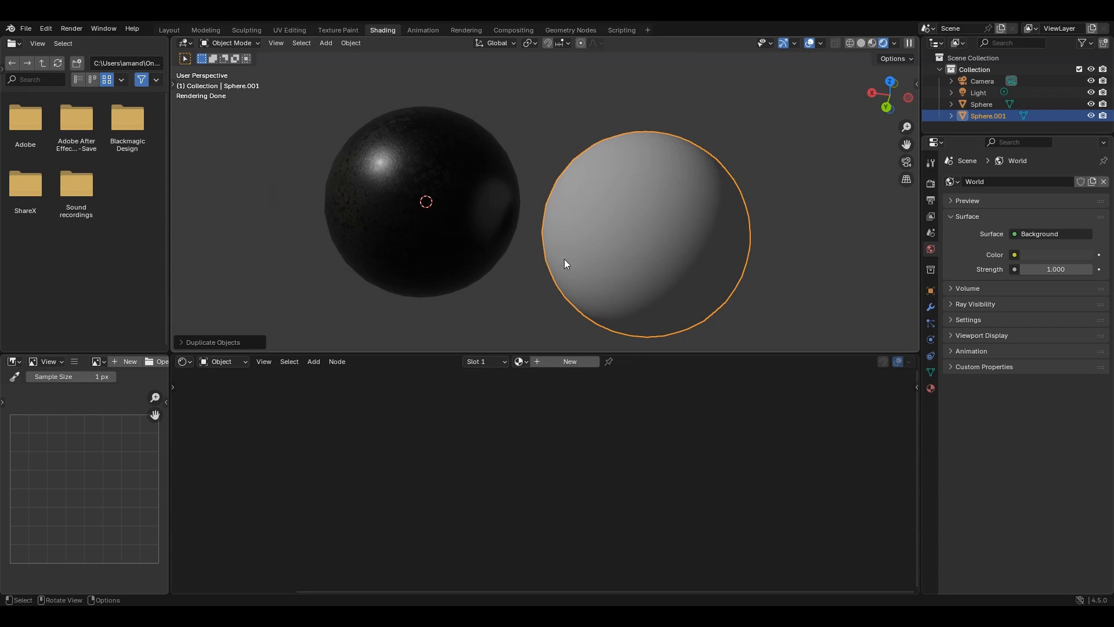
click(570, 362)
click(549, 361)
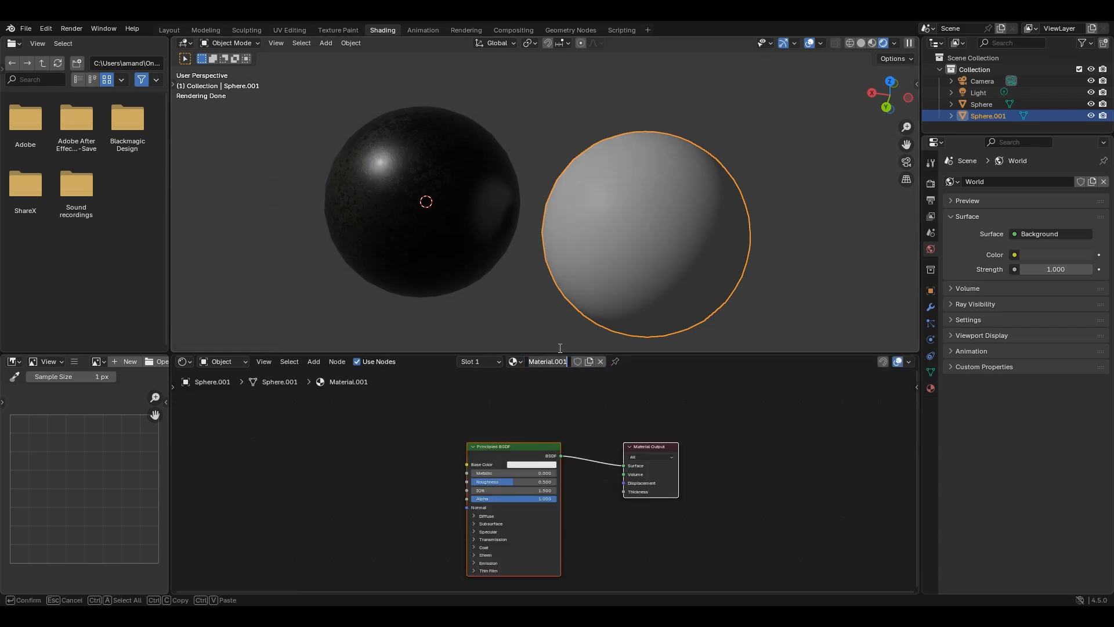
key(BackSpace)
text(Brown LeaT)
key(BackSpace)
text(ther)
key(Return)
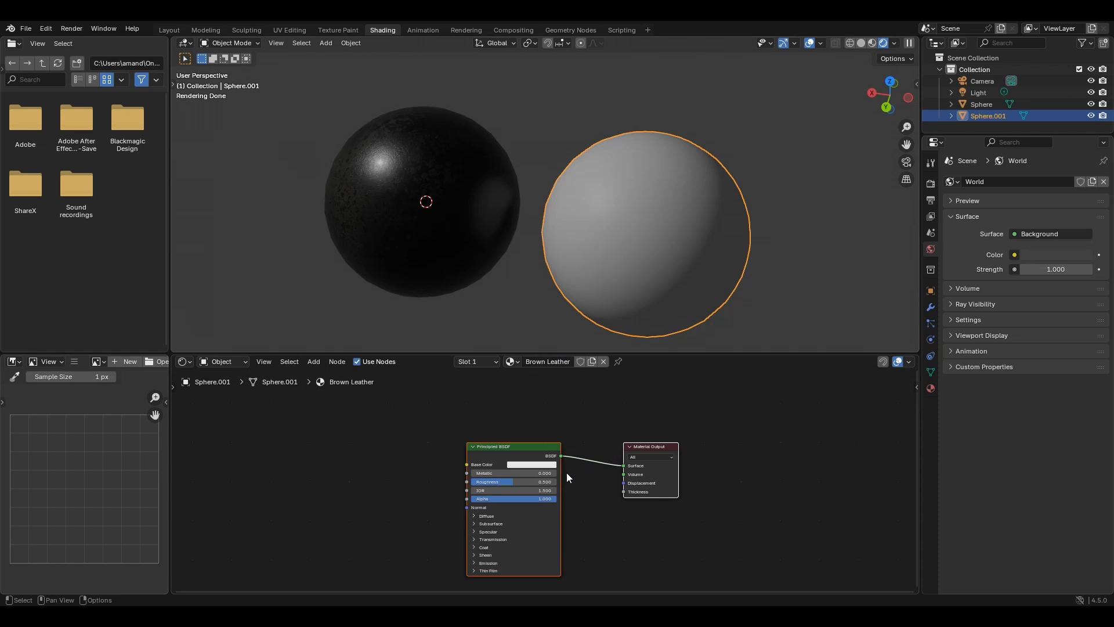
- Set the Roughness of the Brown Leather material's Principled BSDF to 0.35
middle_drag(567, 474, 604, 453)
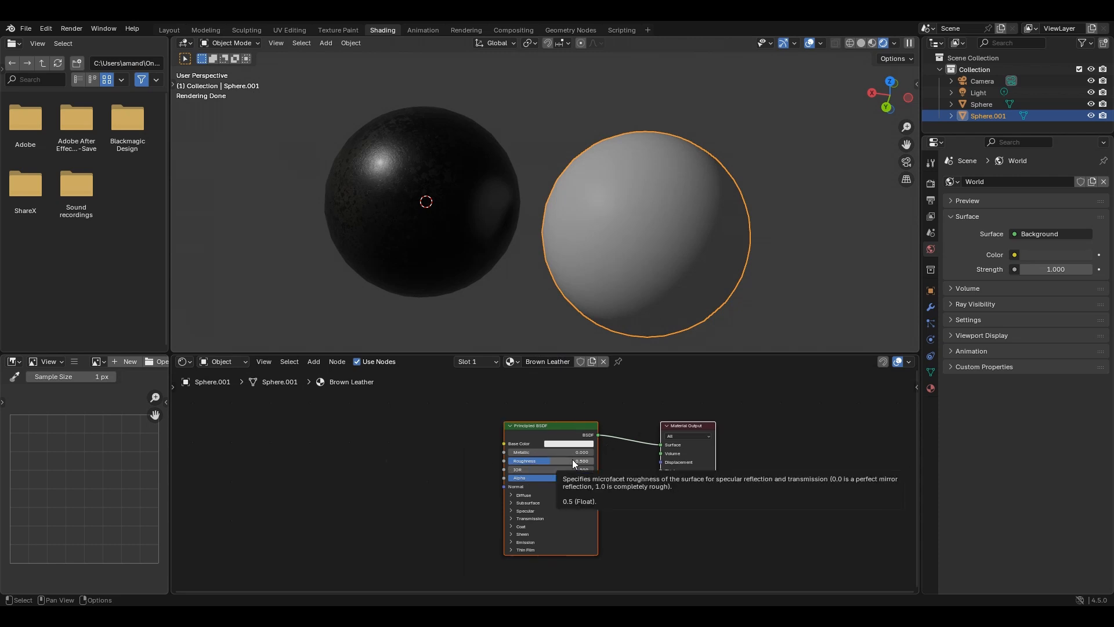
double_click(572, 460)
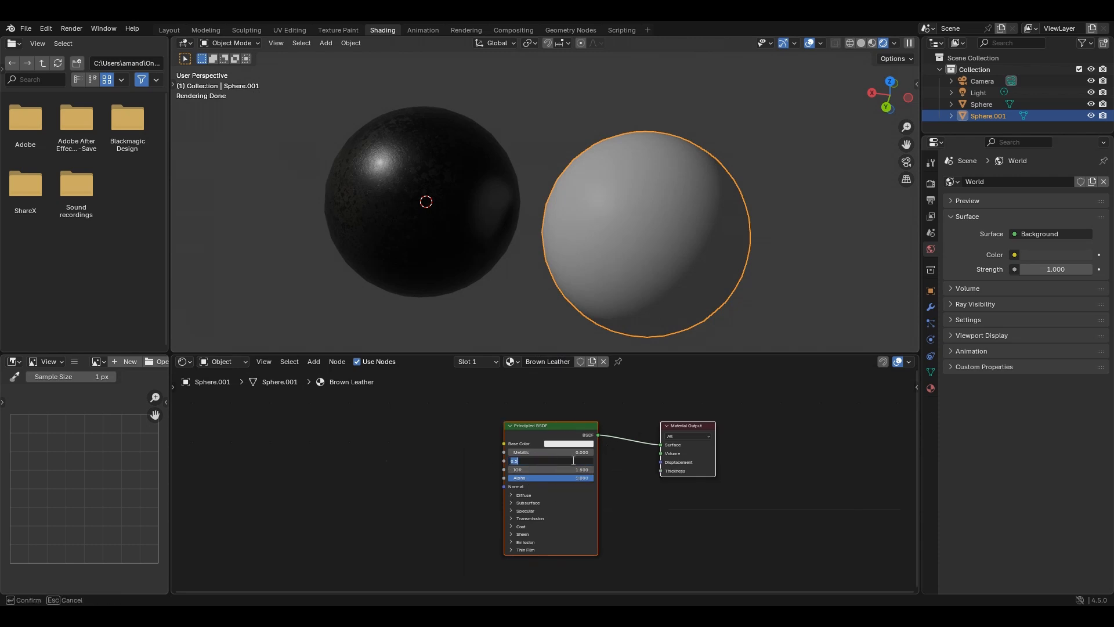
text(0.35)
key(Return)
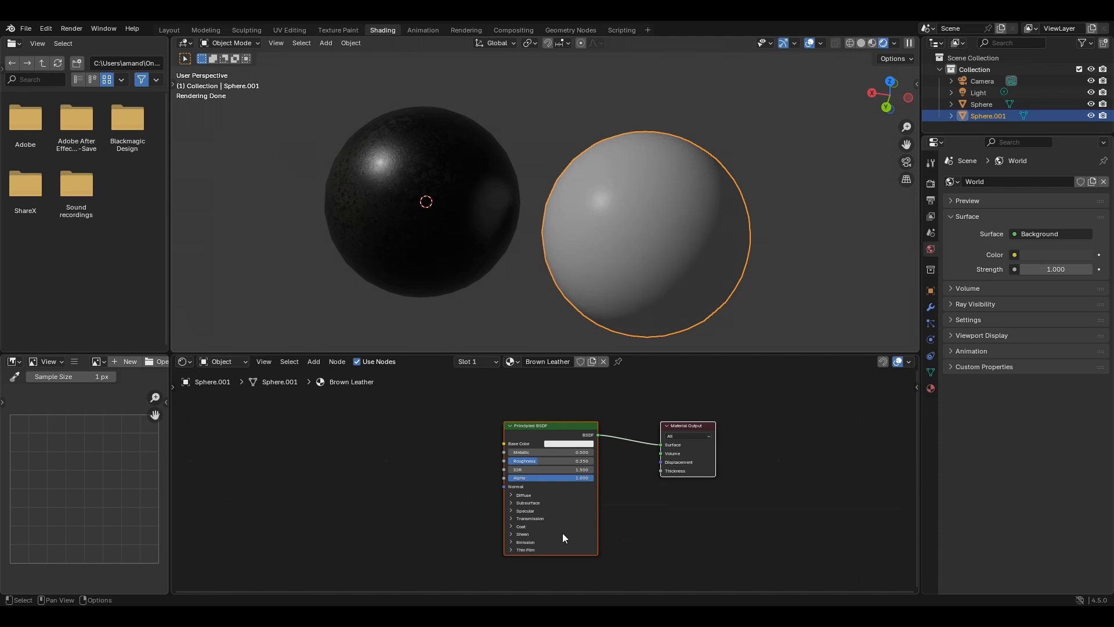
- Set the Principled BSDF's Coat Weight to 0.095 and its Coat Roughness to 0.185
scroll(632, 490, up, 2)
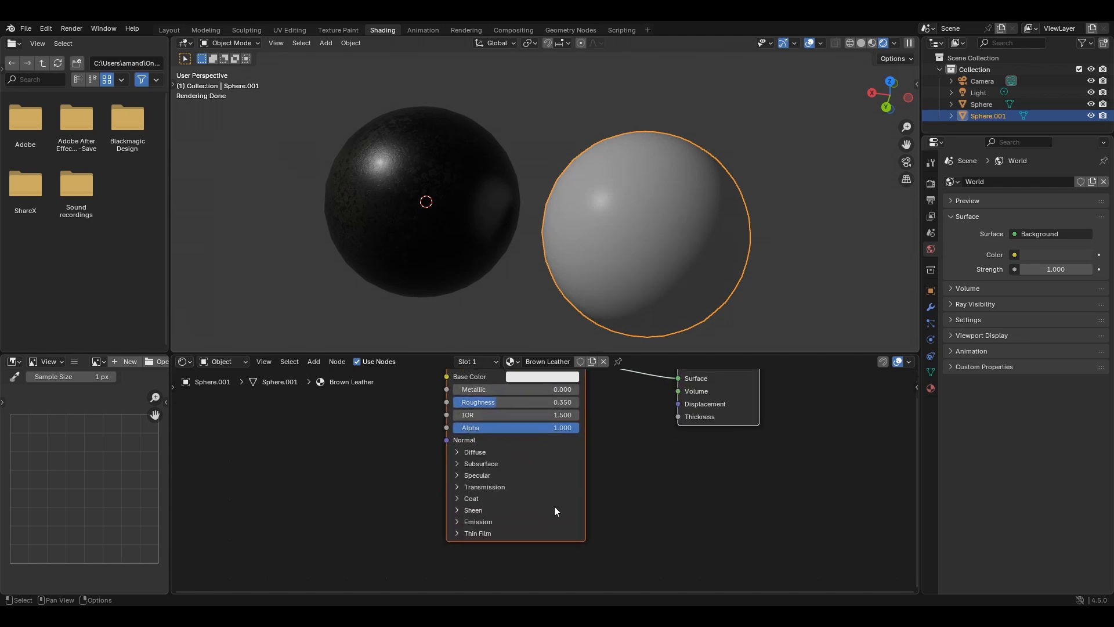
click(461, 498)
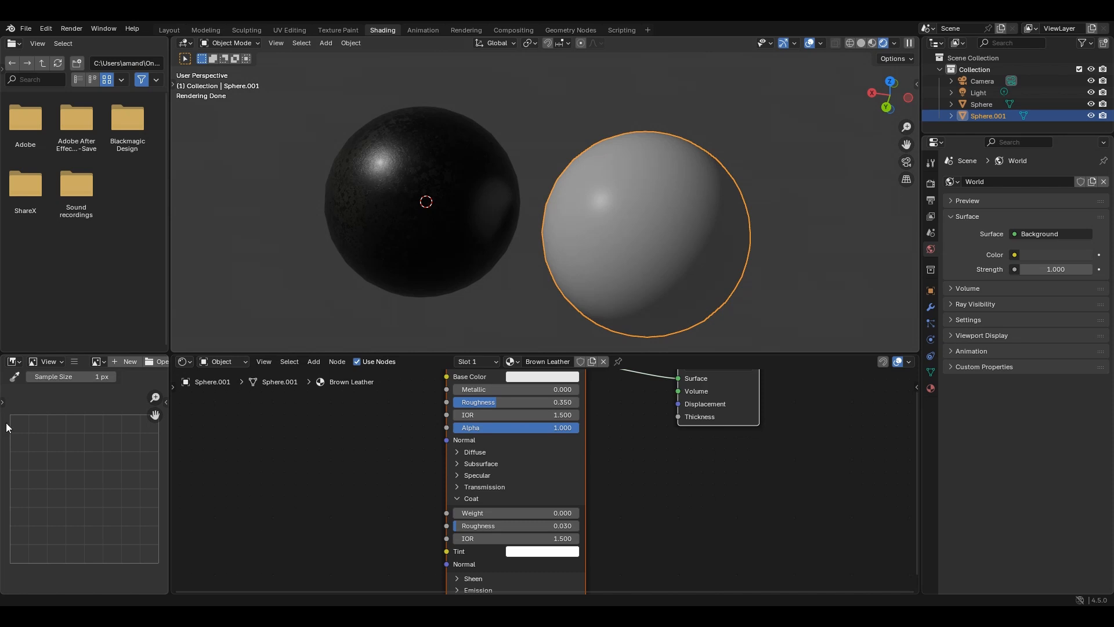
click(505, 512)
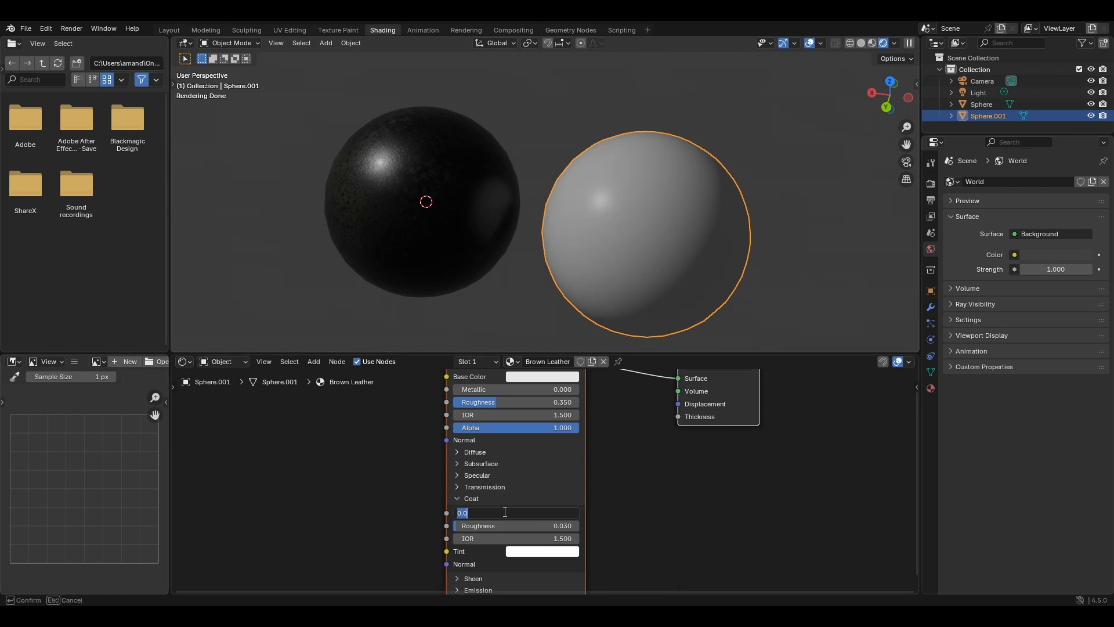
text(.095)
key(Return)
drag(502, 525, 502, 524)
text(.)
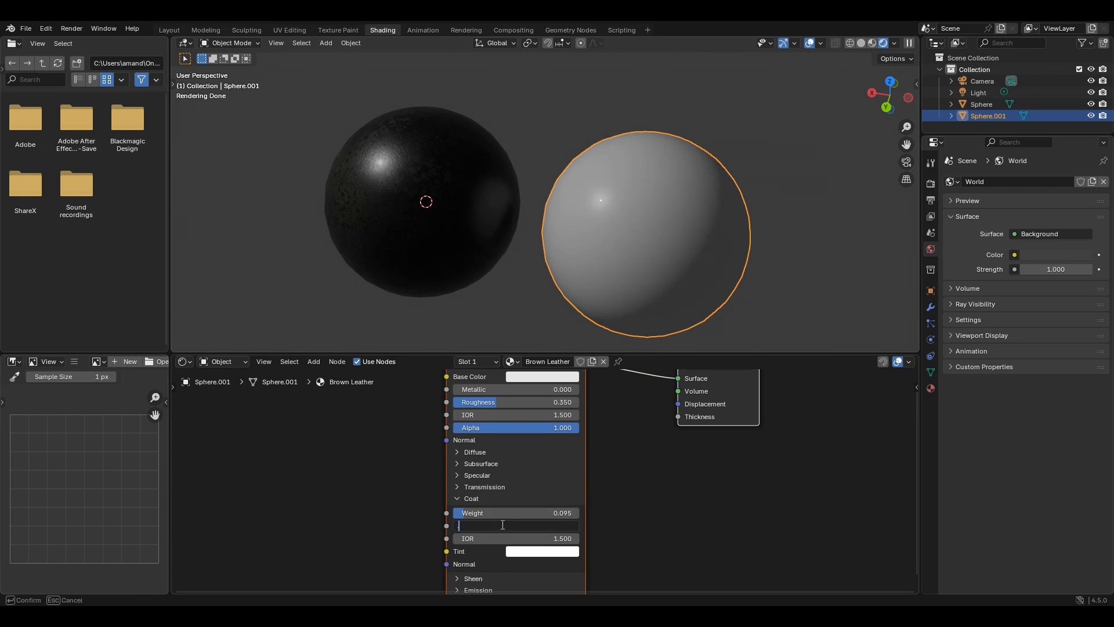
text(185)
key(Return)
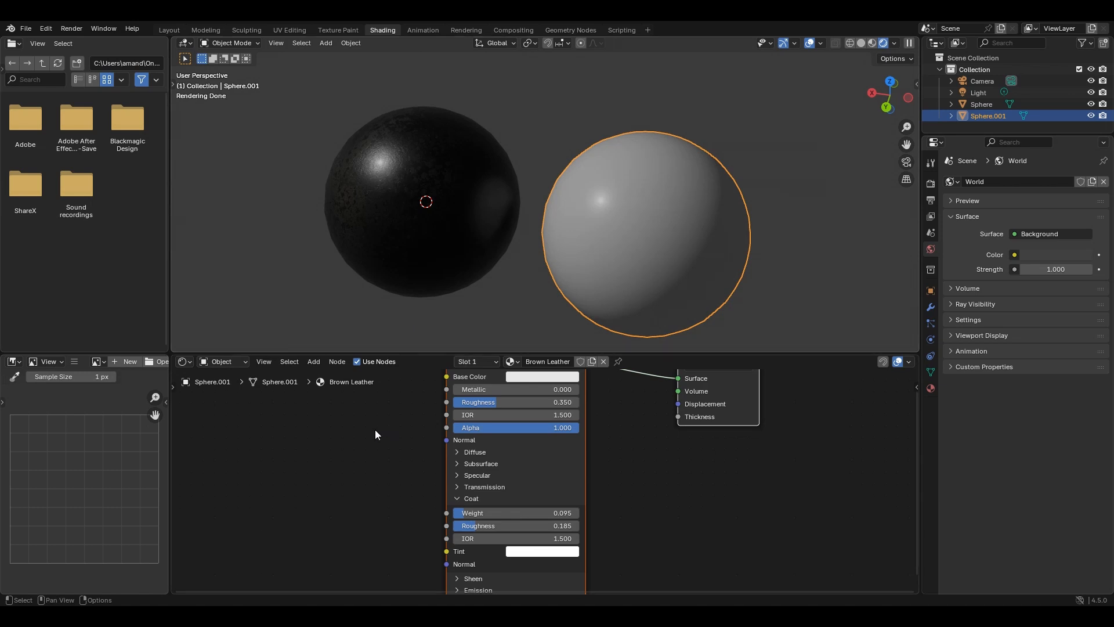
- Add a Wave Texture node to the Brown Leather material, well before the Principled BSDF
middle_drag(375, 434, 536, 466)
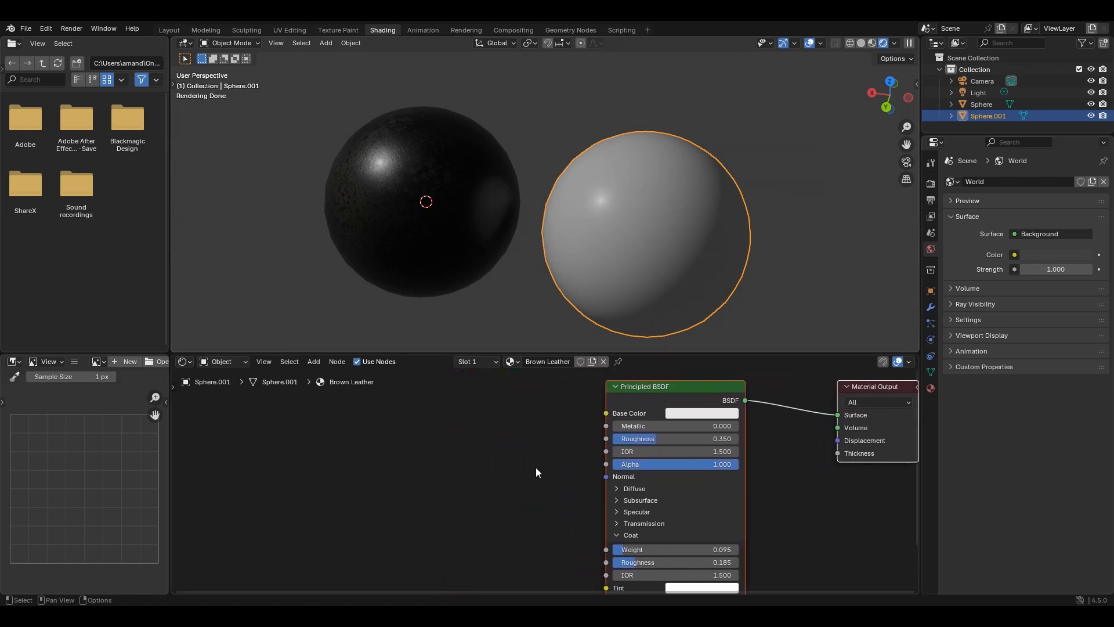
mouse_move(454, 427)
middle_down()
mouse_move(496, 425)
mouse_move(458, 432)
middle_up()
key(shift+a)
text(w)
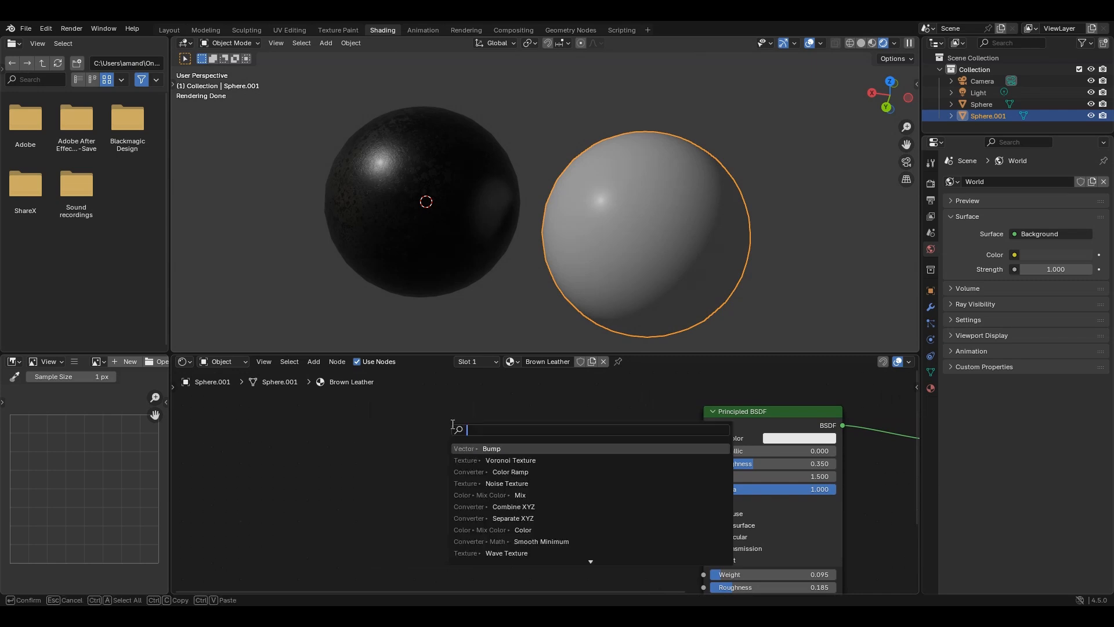
text(ave)
key(Down)
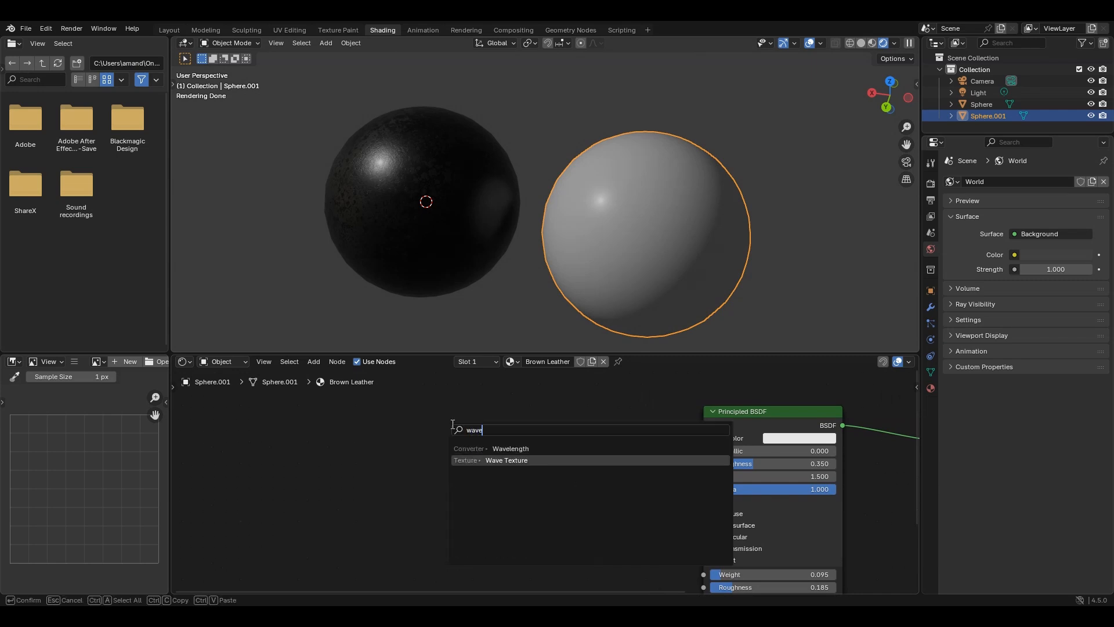
key(Return)
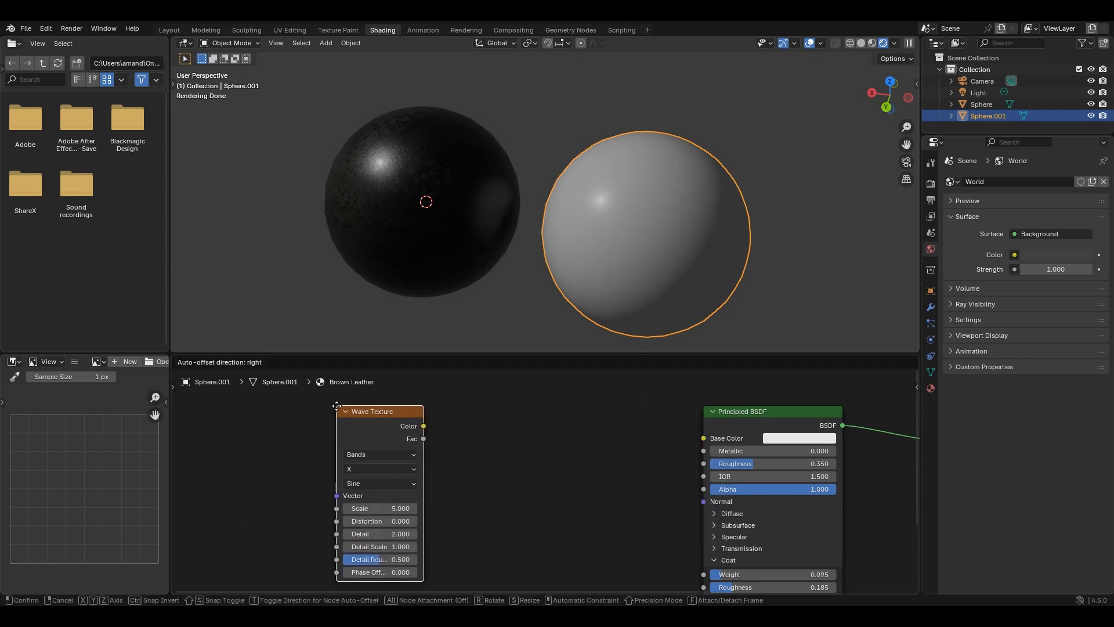
click(332, 409)
- Insert a Color Ramp node, feeding it with the Wave Texture's Fac and linking its Color to the Principled BSDF's Base Color
scroll(632, 465, down, 2)
scroll(502, 448, up, 2)
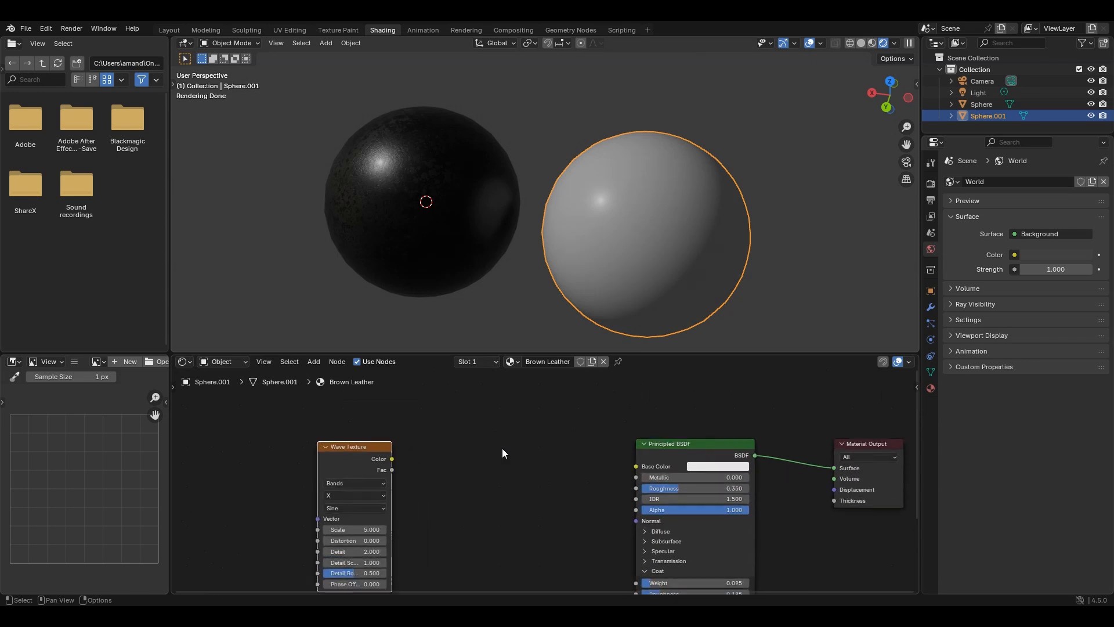
key(shift+a)
text(colo)
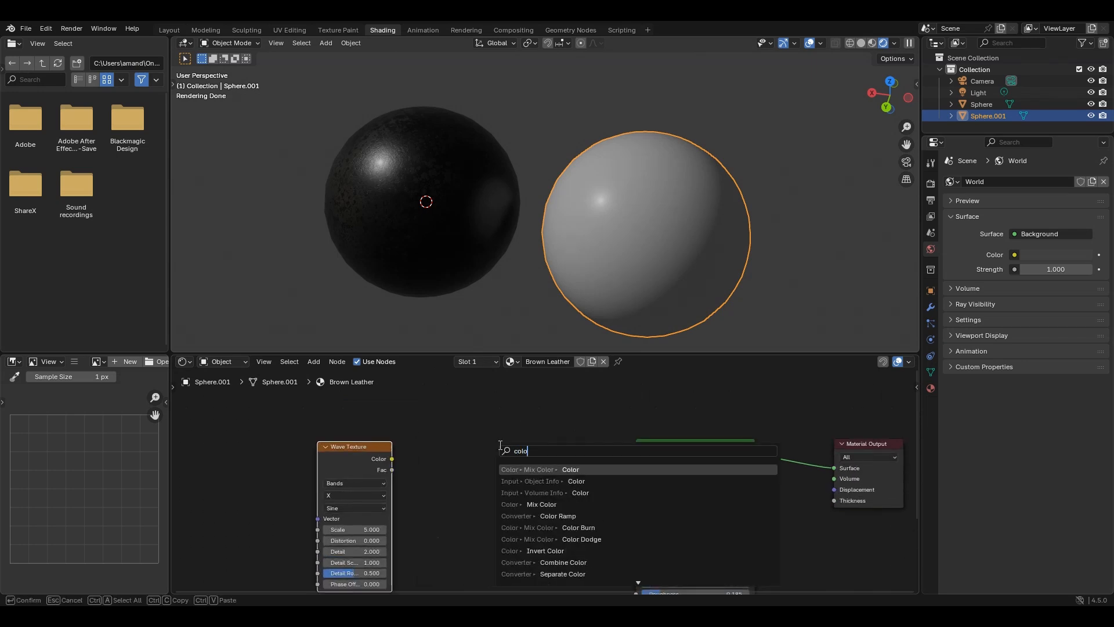
text(rr)
key(Return)
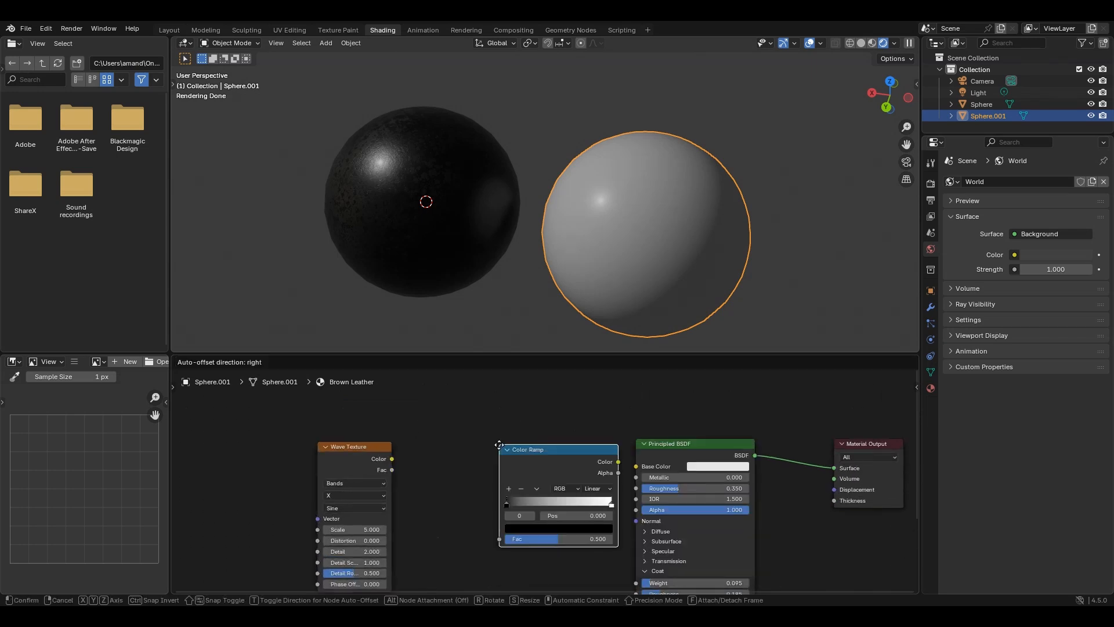
click(444, 440)
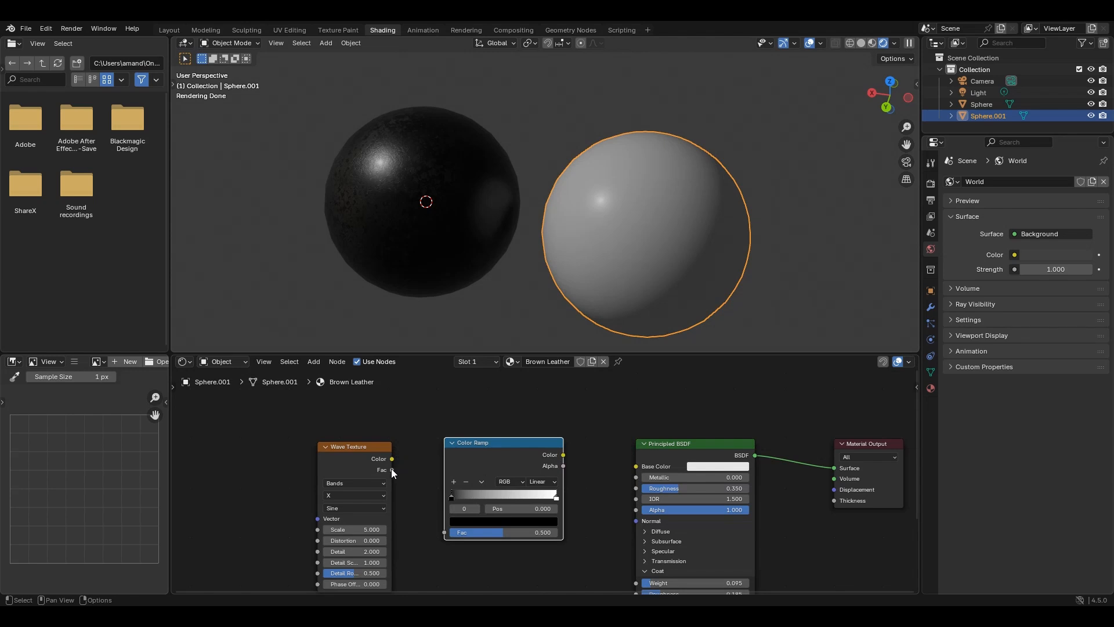
drag(391, 470, 446, 530)
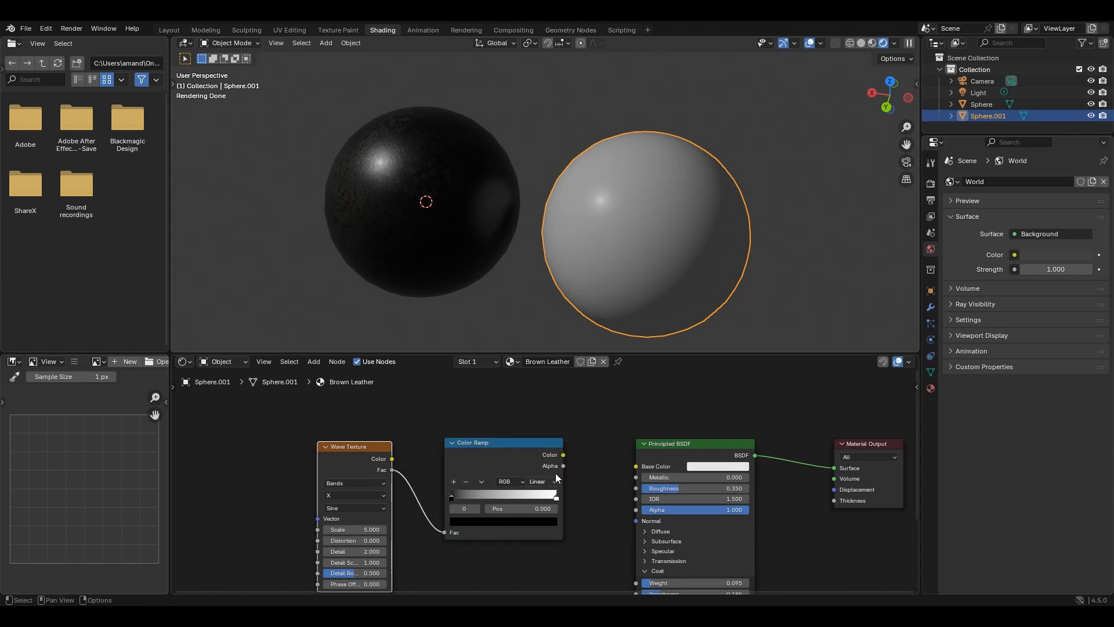
drag(563, 456, 636, 467)
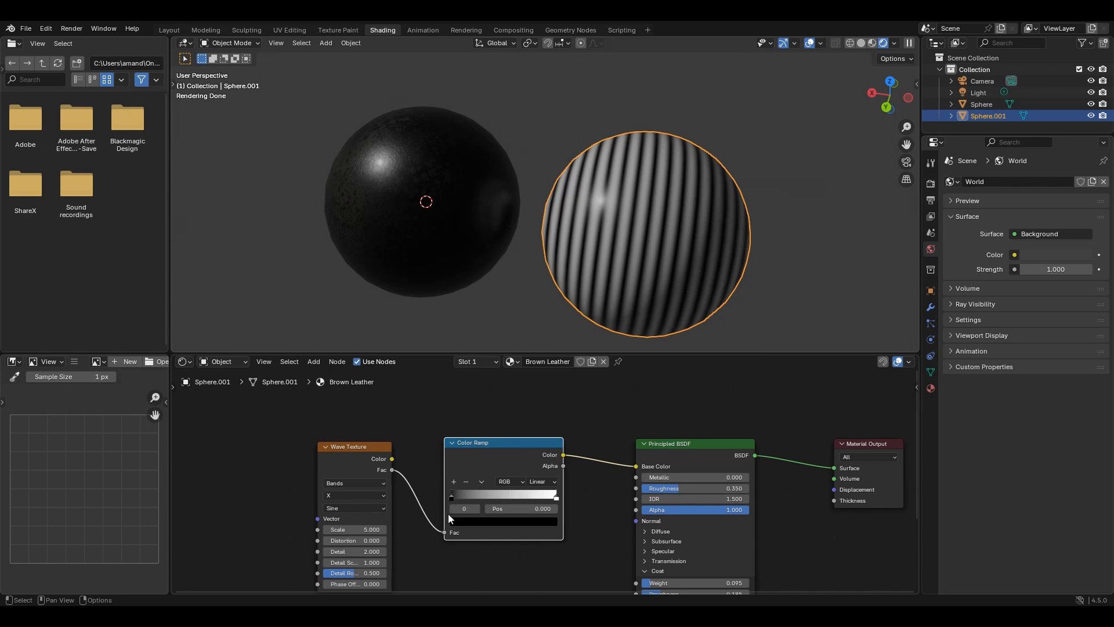
- Set the Wave Texture to Rings, with Spherical direction and a Triangle wave profile
middle_drag(450, 514, 555, 480)
scroll(488, 452, up, 2)
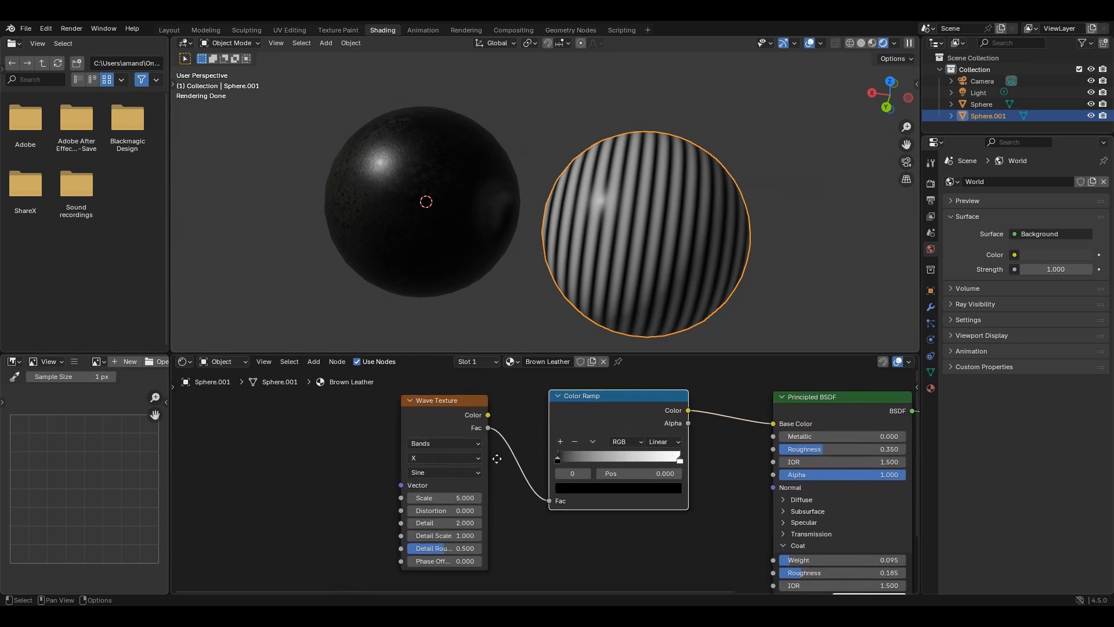
click(470, 447)
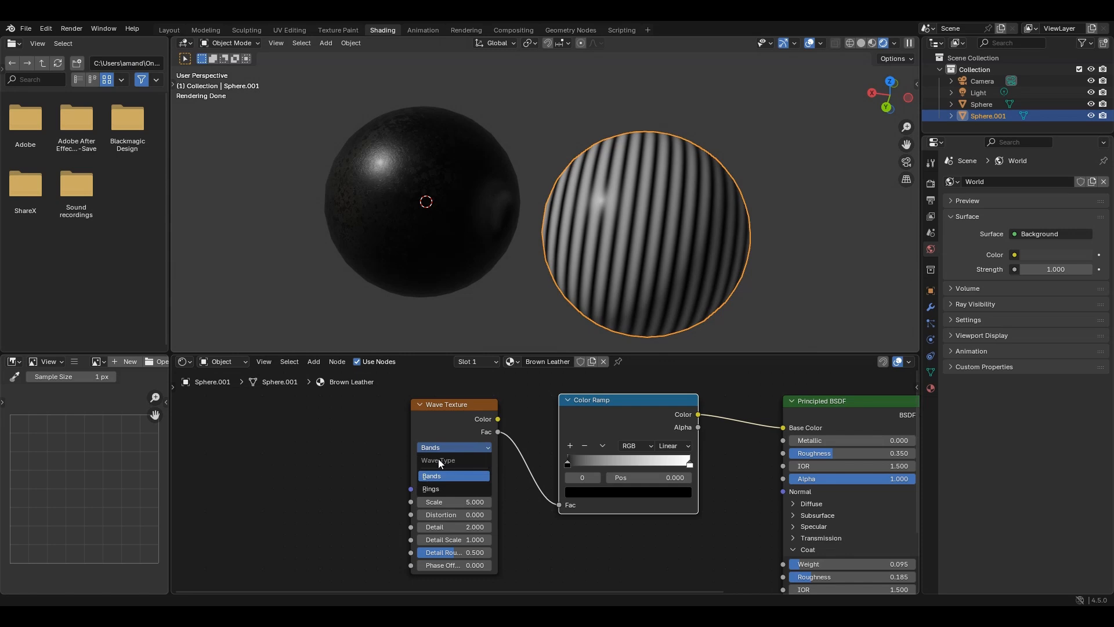
click(438, 489)
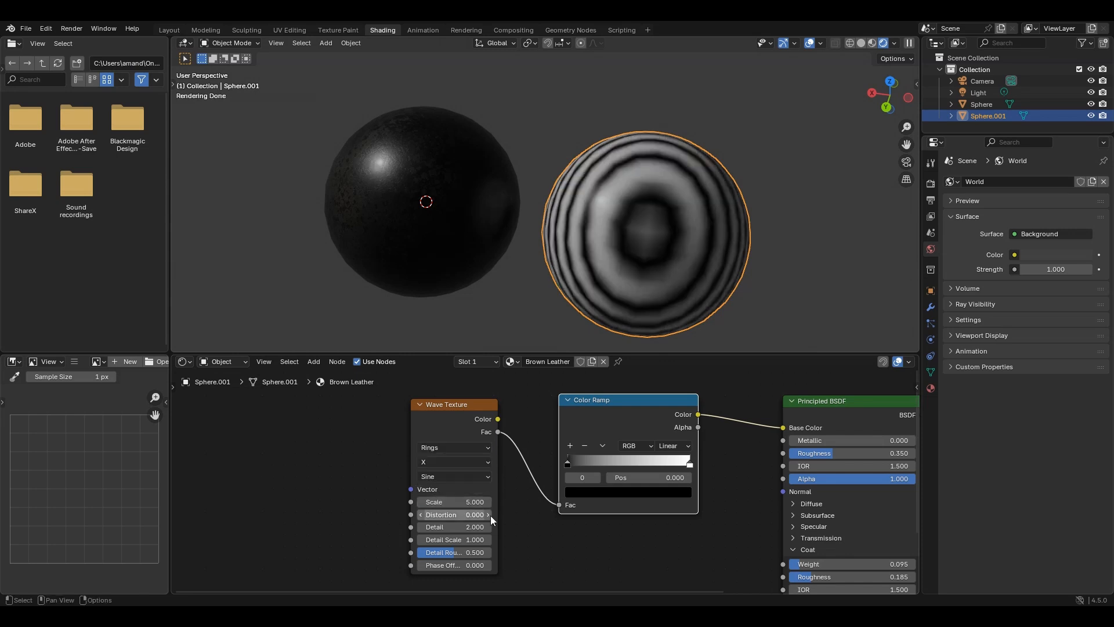
click(436, 461)
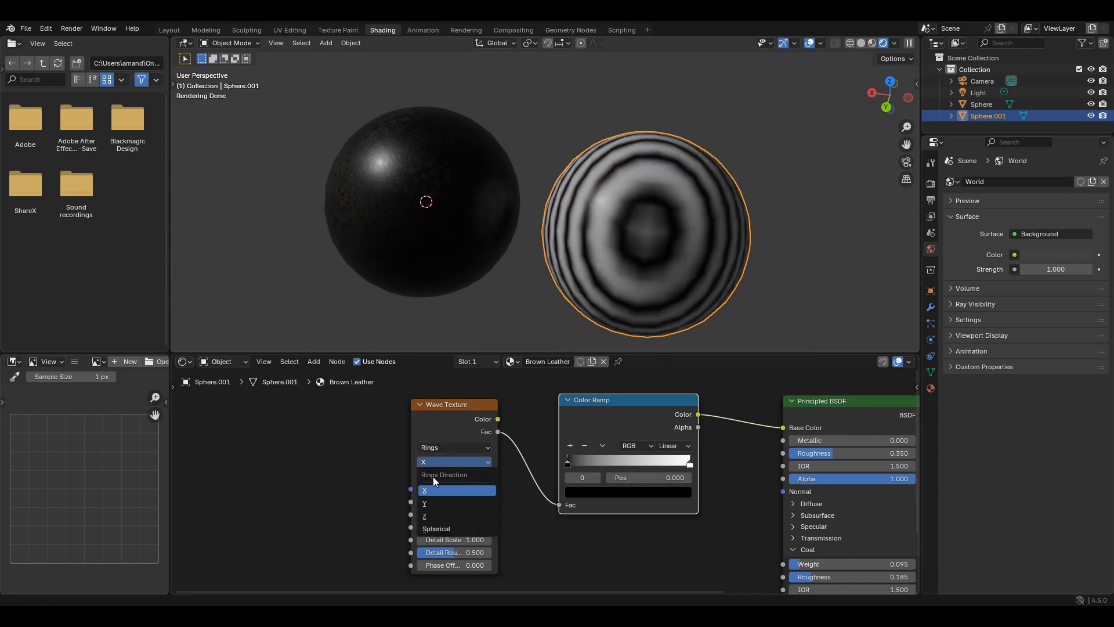
click(453, 531)
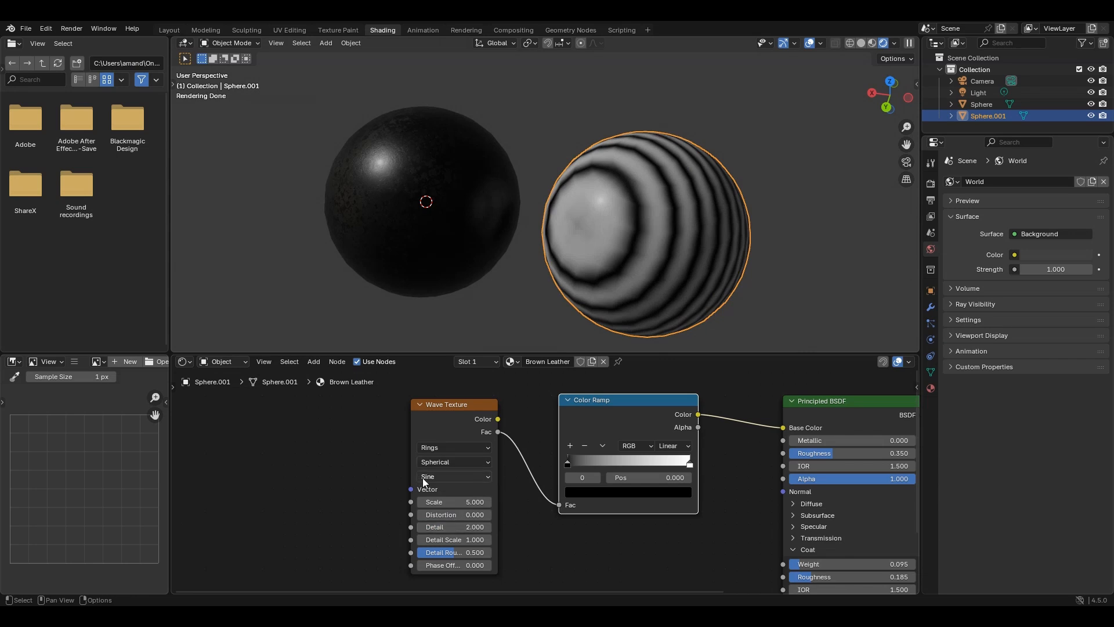
click(444, 476)
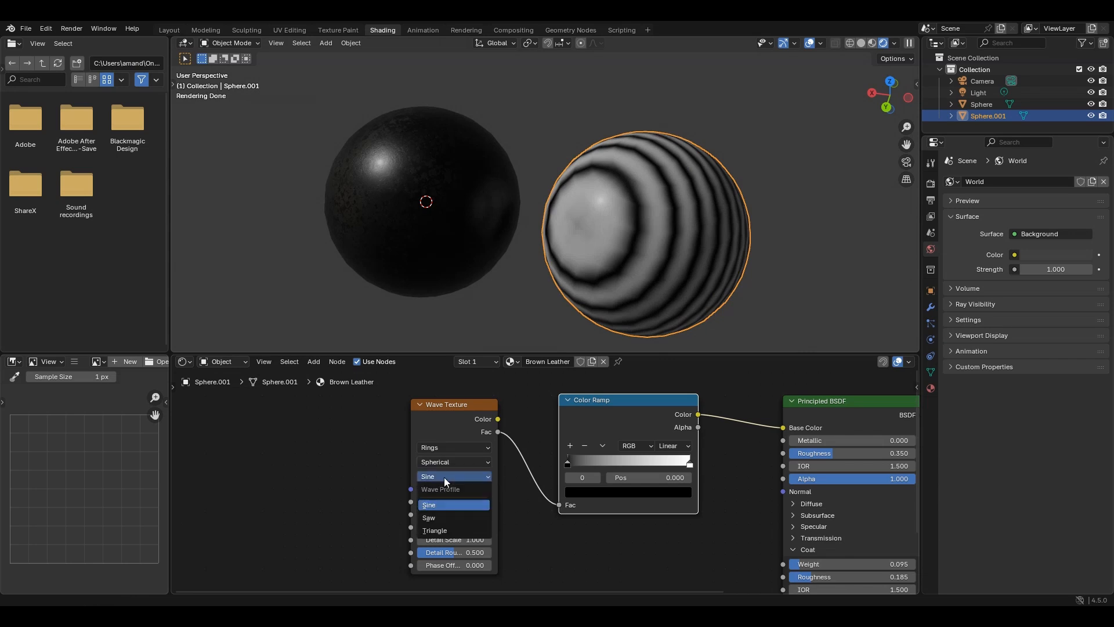
click(445, 530)
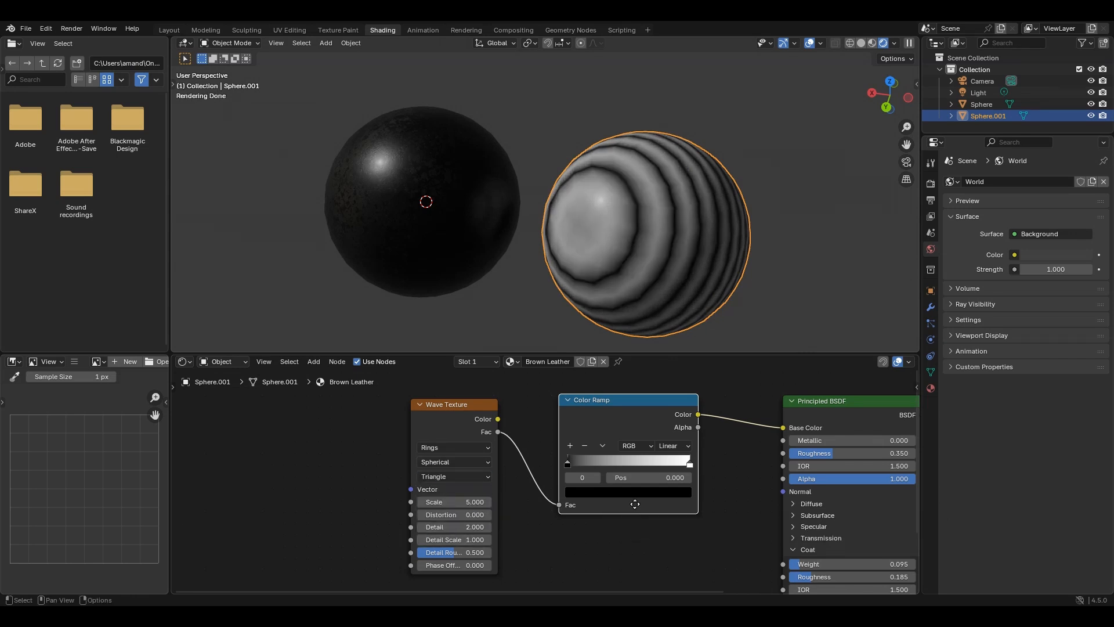
- Move the Color Ramp's black stop to position 0.514
middle_drag(635, 504, 513, 488)
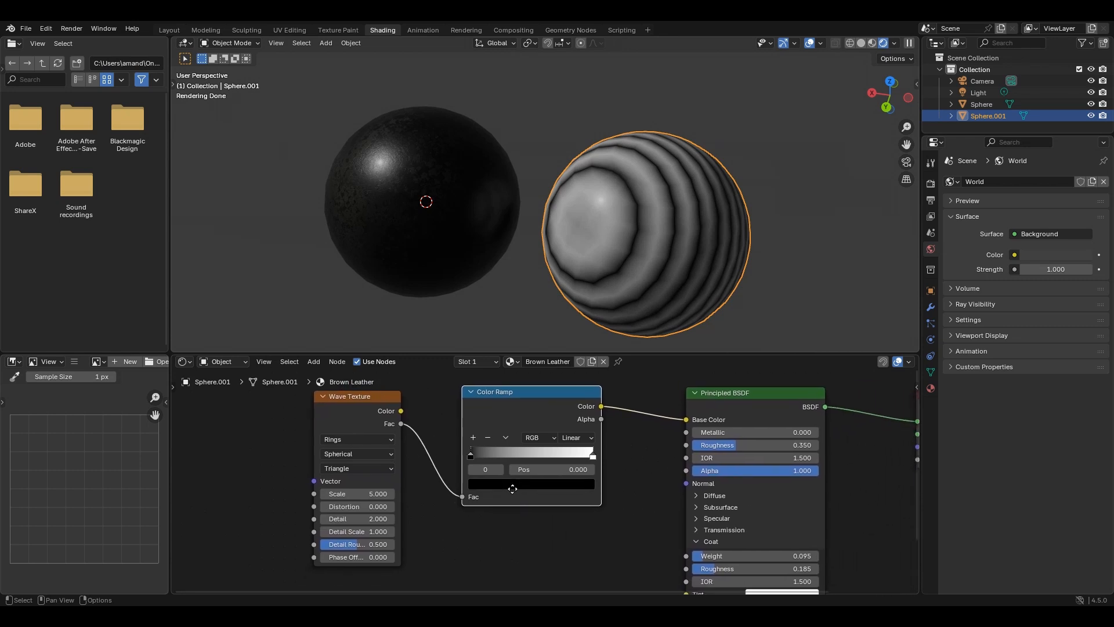
scroll(512, 489, up, 1)
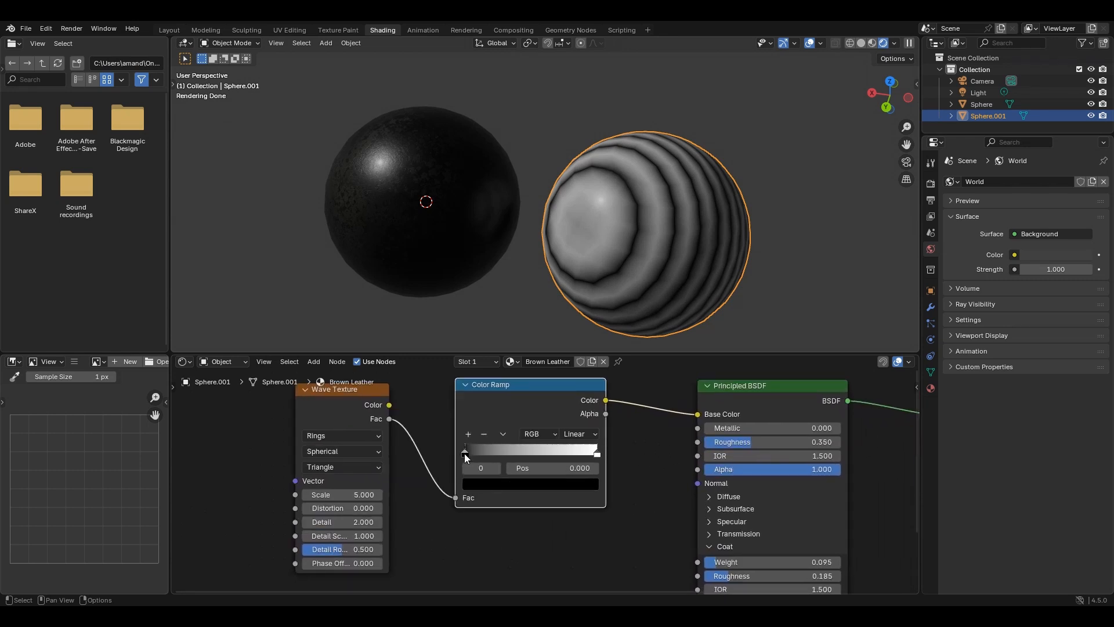
drag(464, 454, 535, 457)
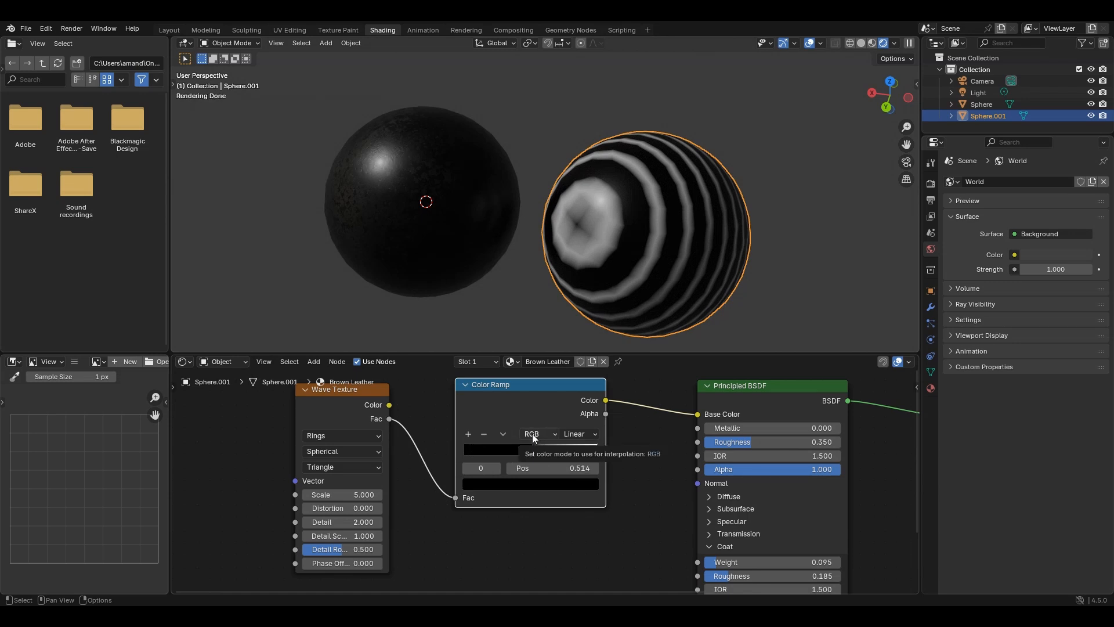
- Change the Color Ramp's white stop to a darkened orange-brown with hue about 0.025 and saturation about 0.9
click(597, 455)
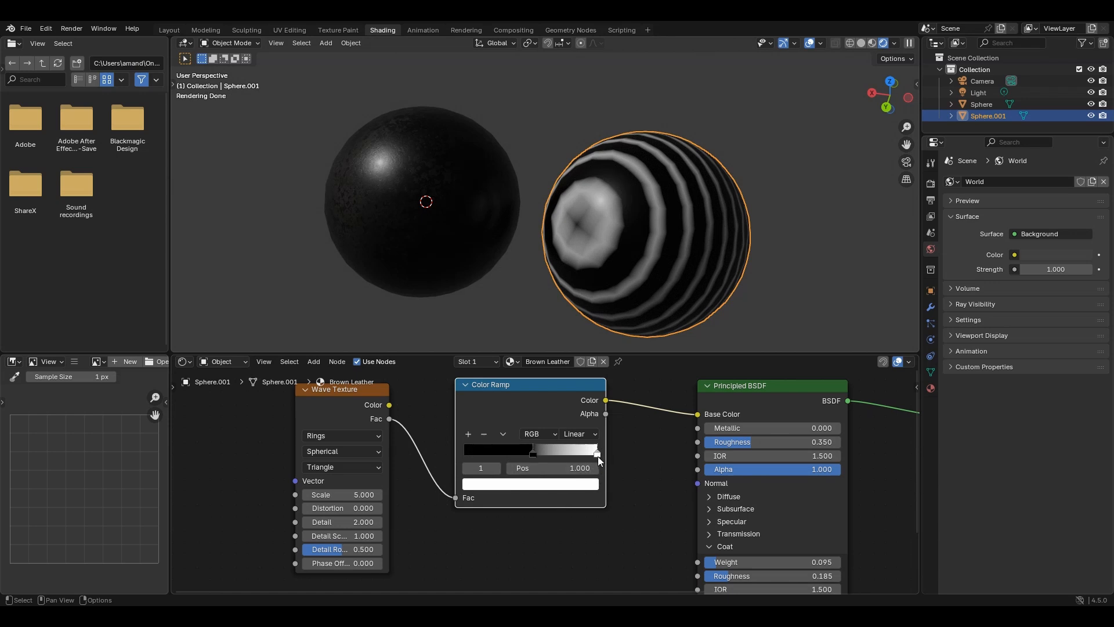
drag(598, 456, 600, 456)
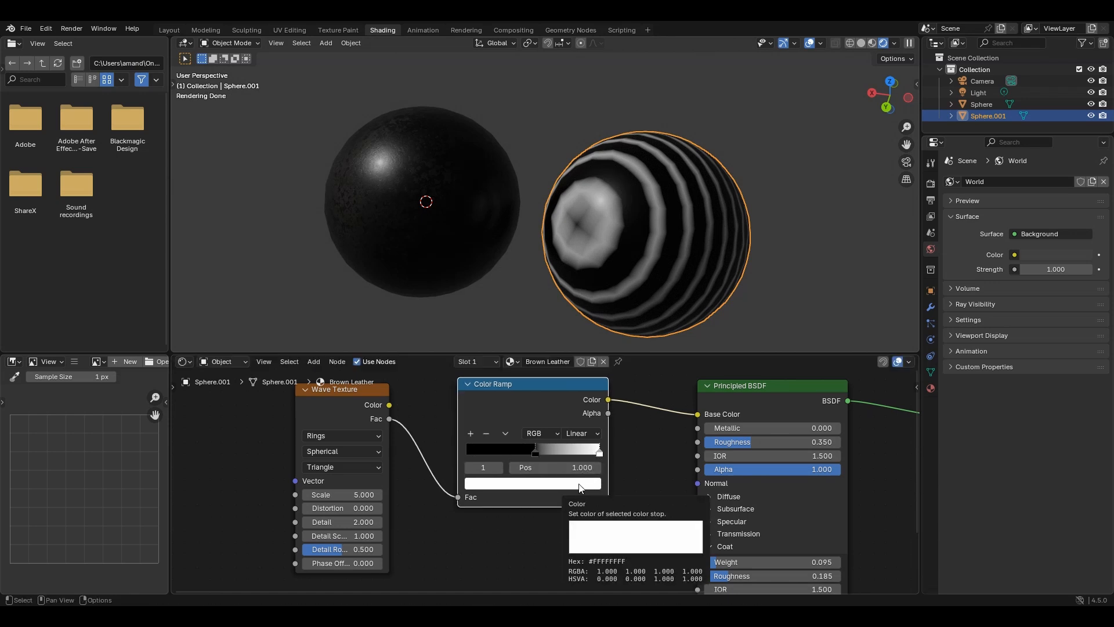
click(580, 484)
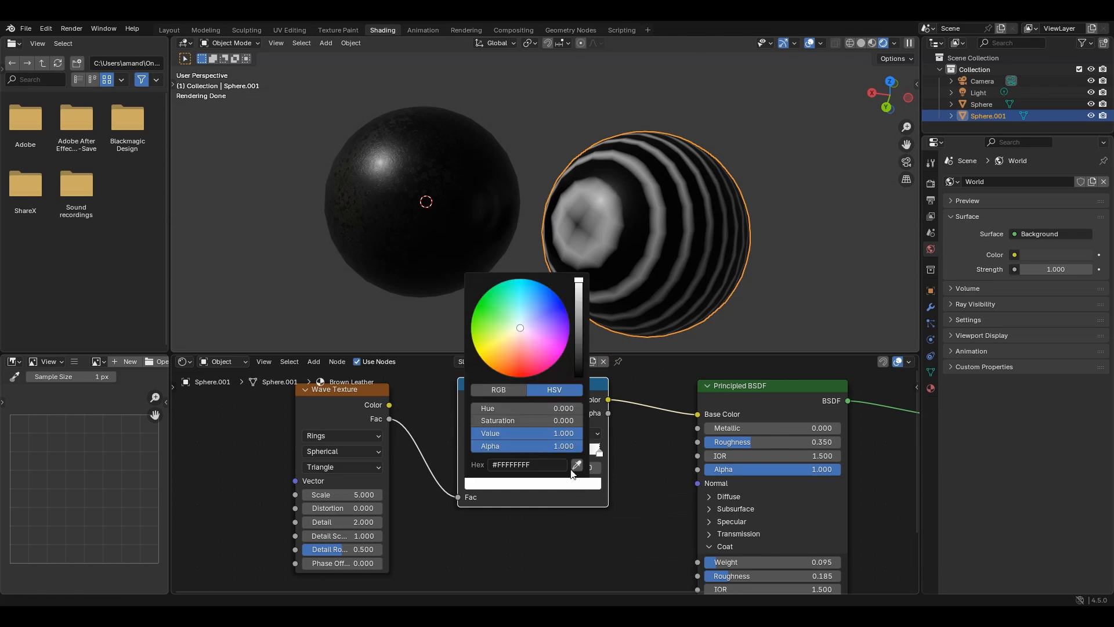
drag(517, 328, 511, 360)
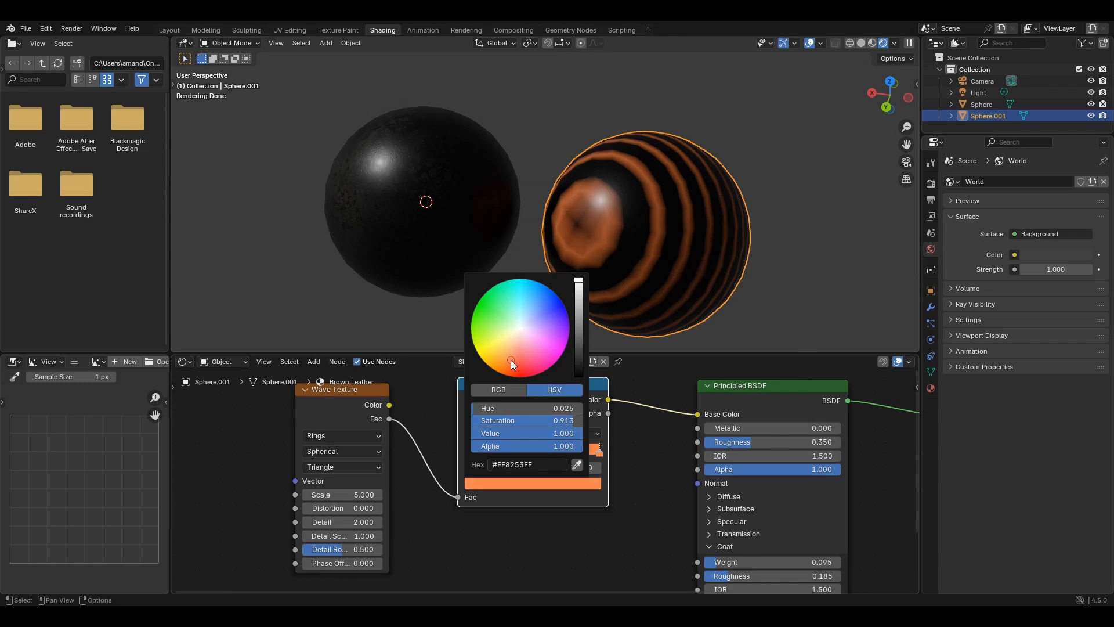
drag(578, 280, 578, 330)
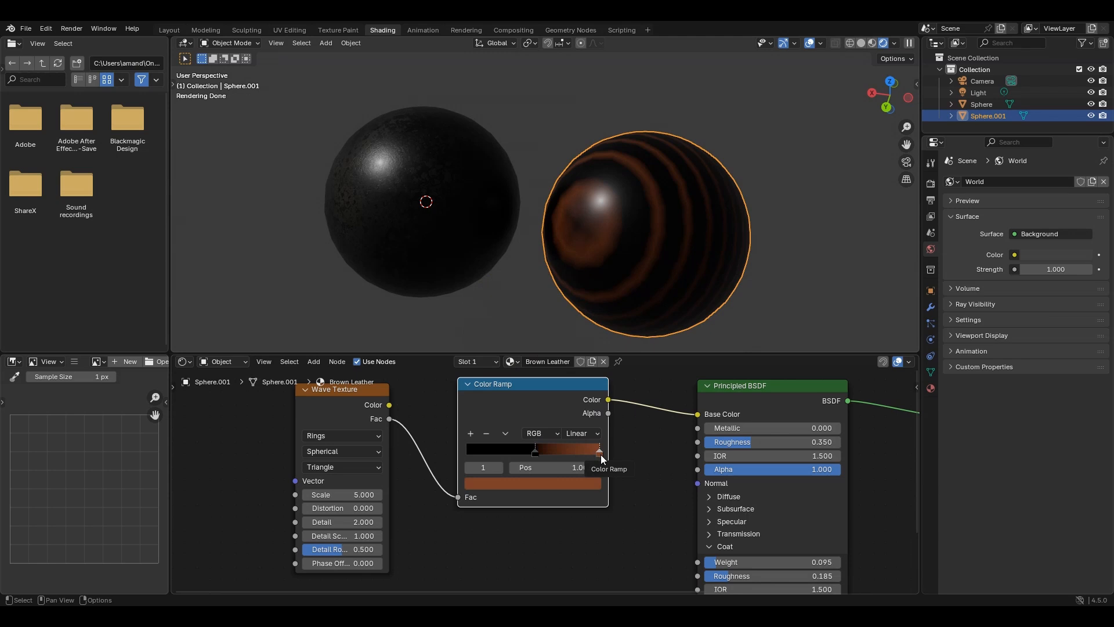
- Shift the Color Ramp's brown stop slightly inward from the end and add another stop at position 0.143
drag(597, 454, 578, 456)
click(470, 434)
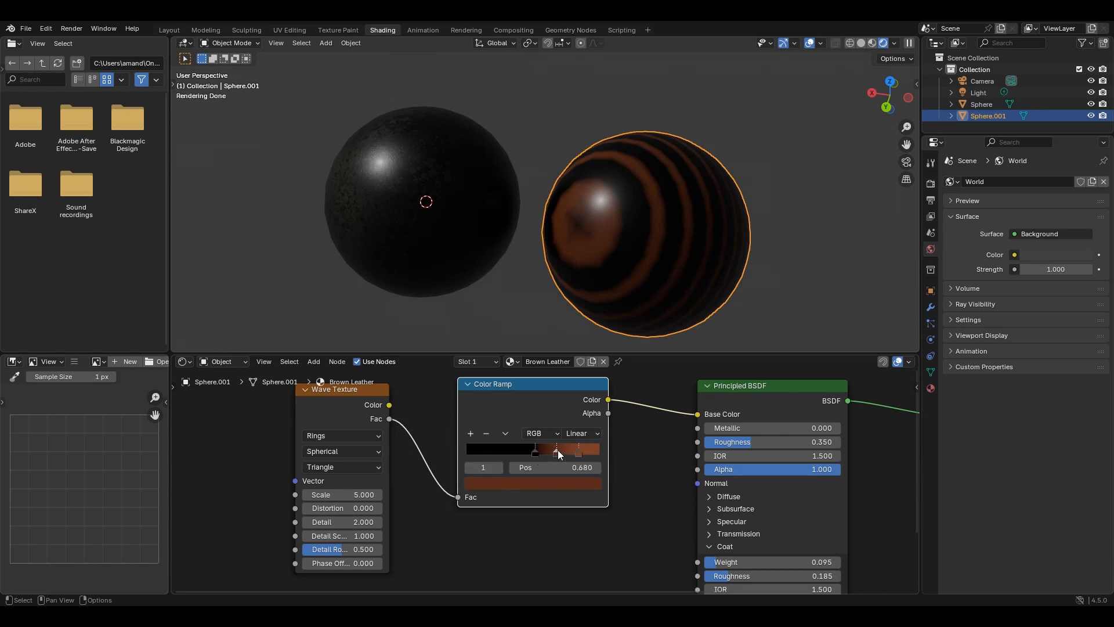
drag(558, 450, 485, 465)
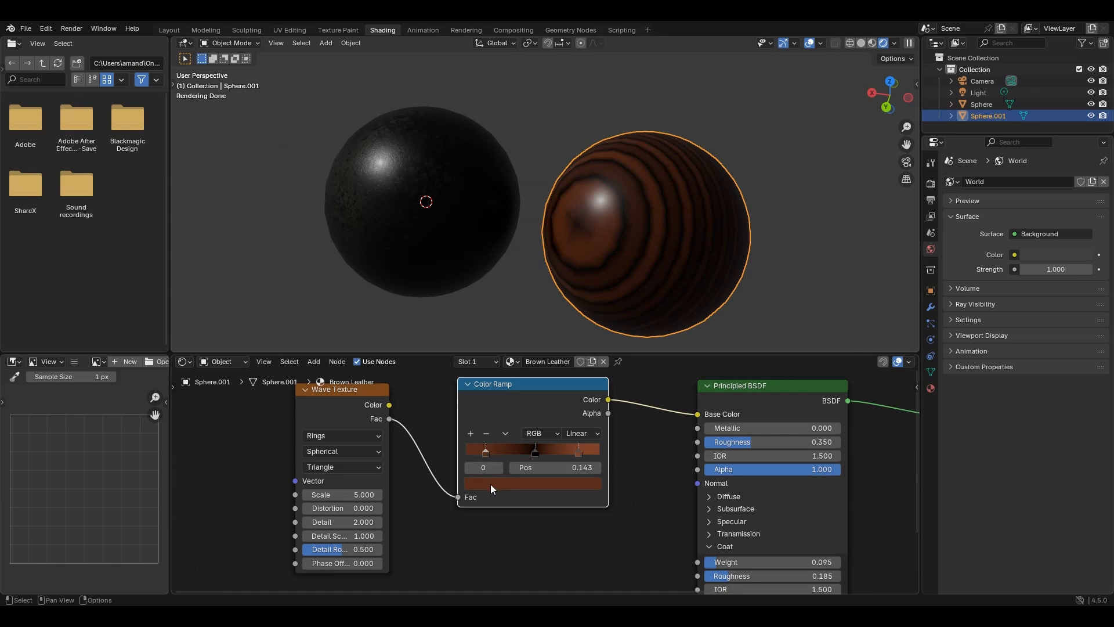
- Recolor the Color Ramp stop at position 0.143 to a darker, less saturated brown
click(491, 486)
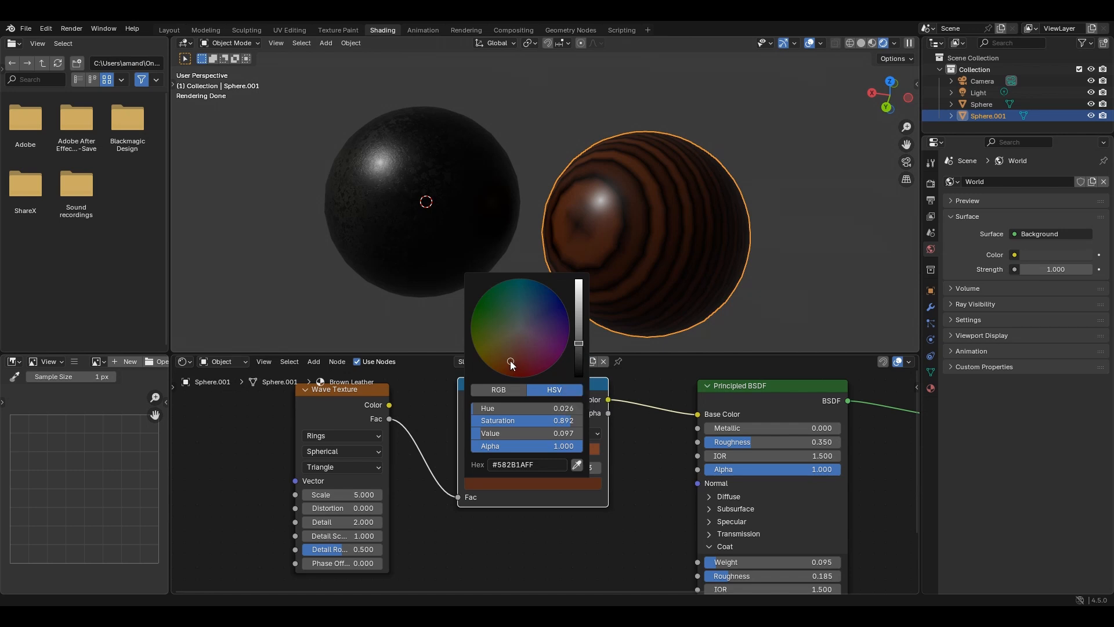
drag(511, 364, 509, 354)
drag(579, 346, 580, 355)
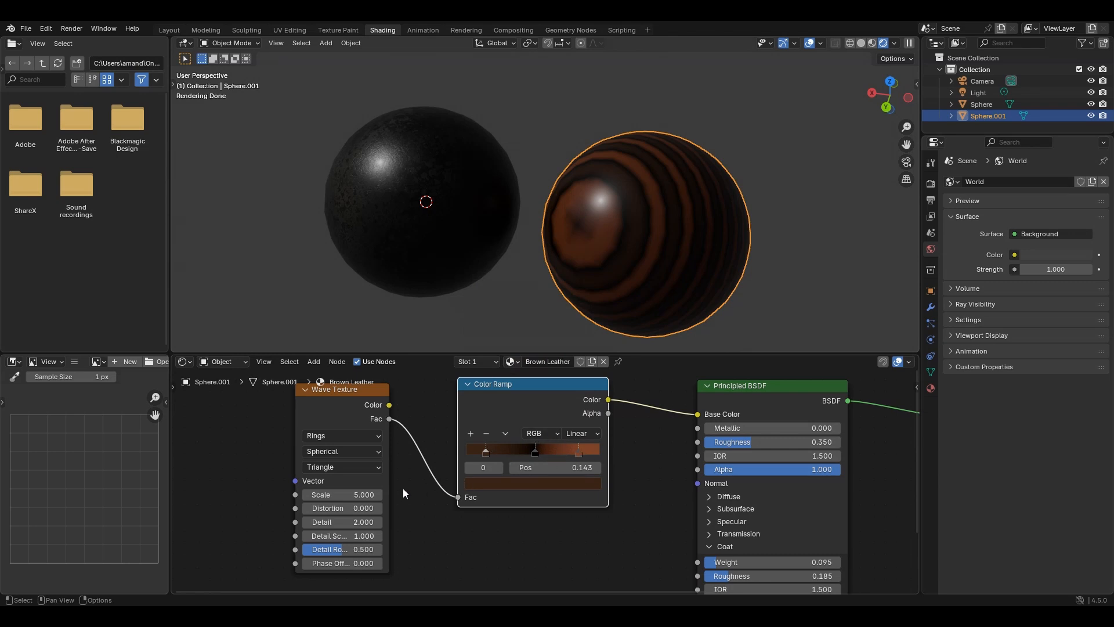
- Add Texture Coordinate and Mapping nodes well ahead of the Wave Texture and use the Object coordinates for the Mapping Vector
middle_drag(402, 489, 638, 454)
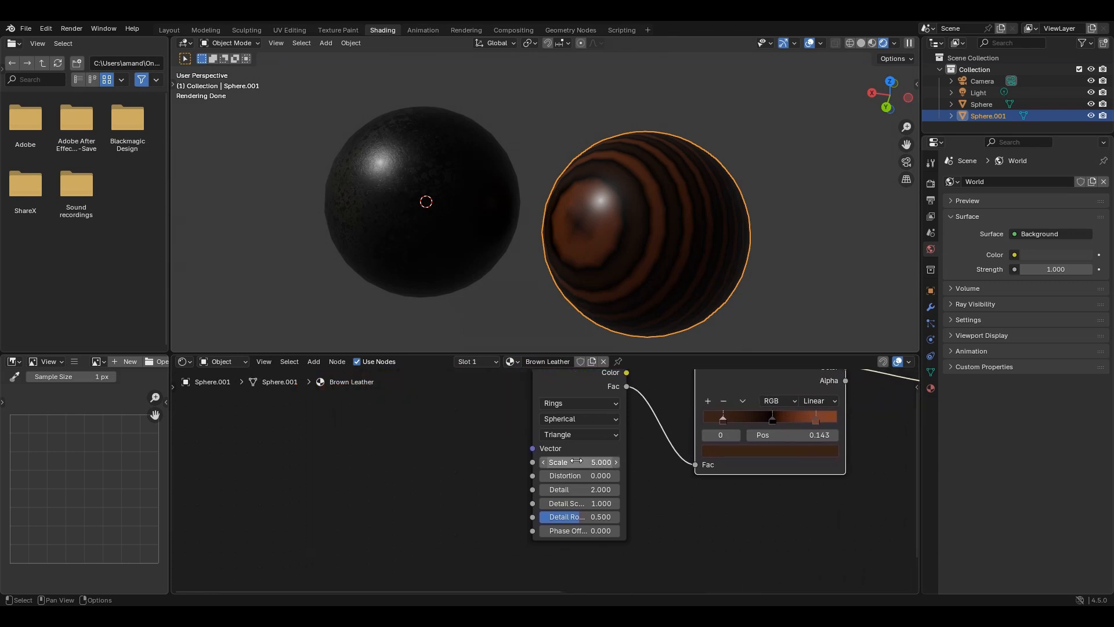
scroll(565, 465, down, 1)
middle_drag(565, 465, 648, 499)
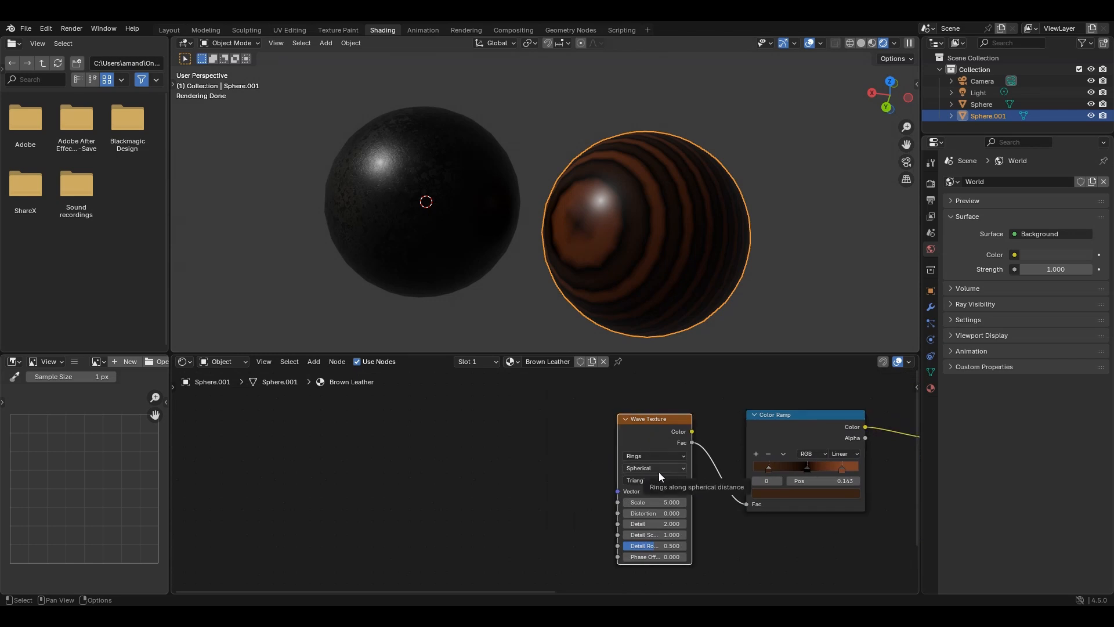
key(ctrl+t)
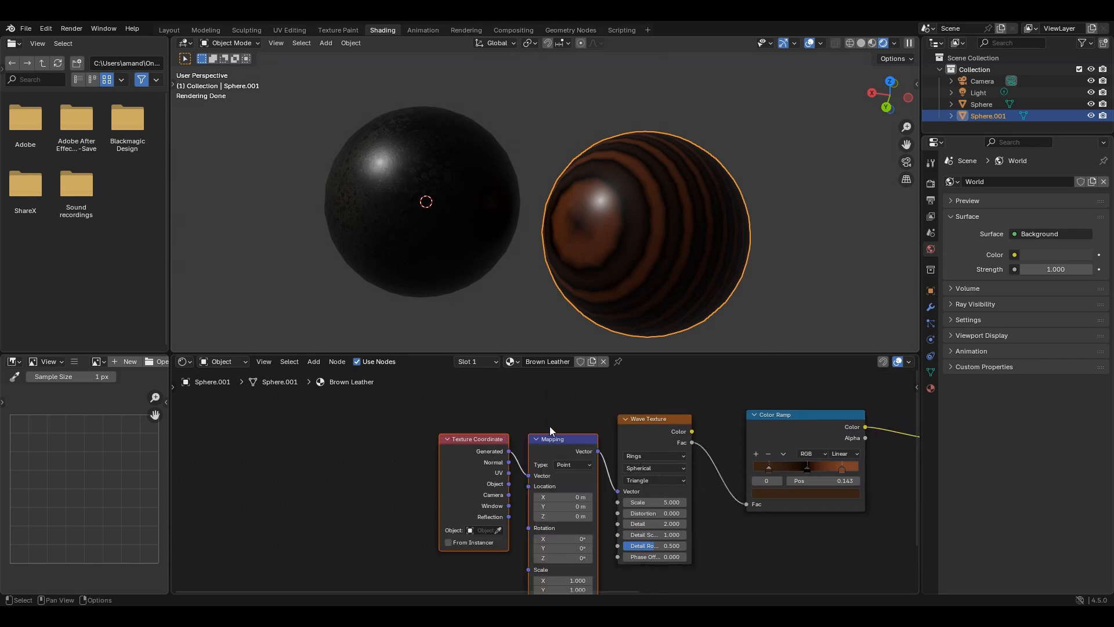
drag(570, 414, 457, 458)
drag(560, 439, 311, 425)
middle_drag(447, 427, 534, 413)
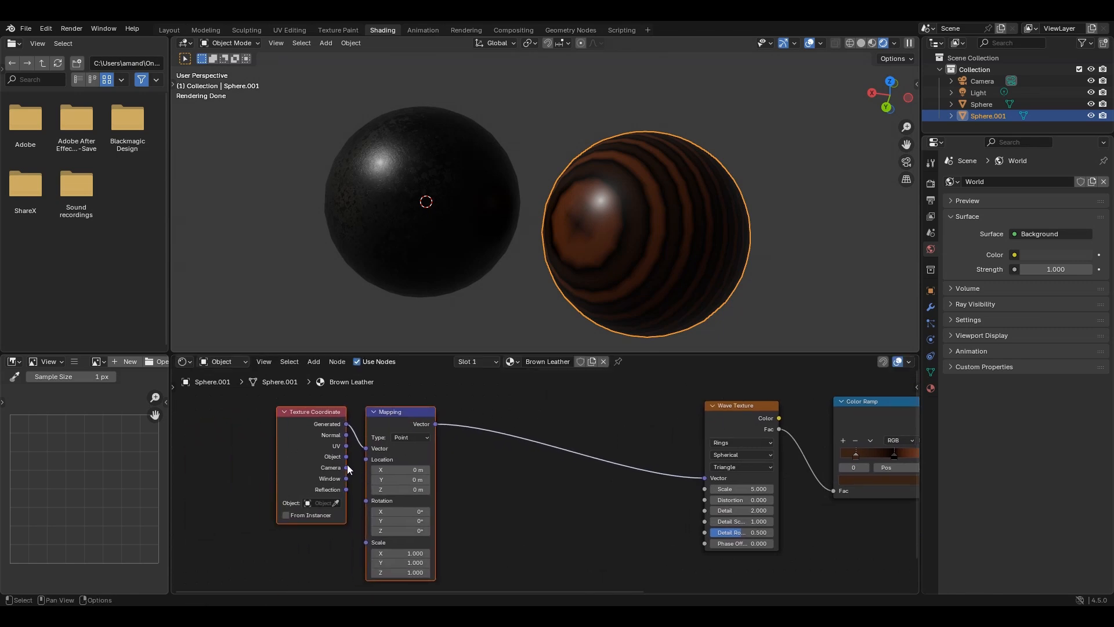
drag(347, 456, 369, 447)
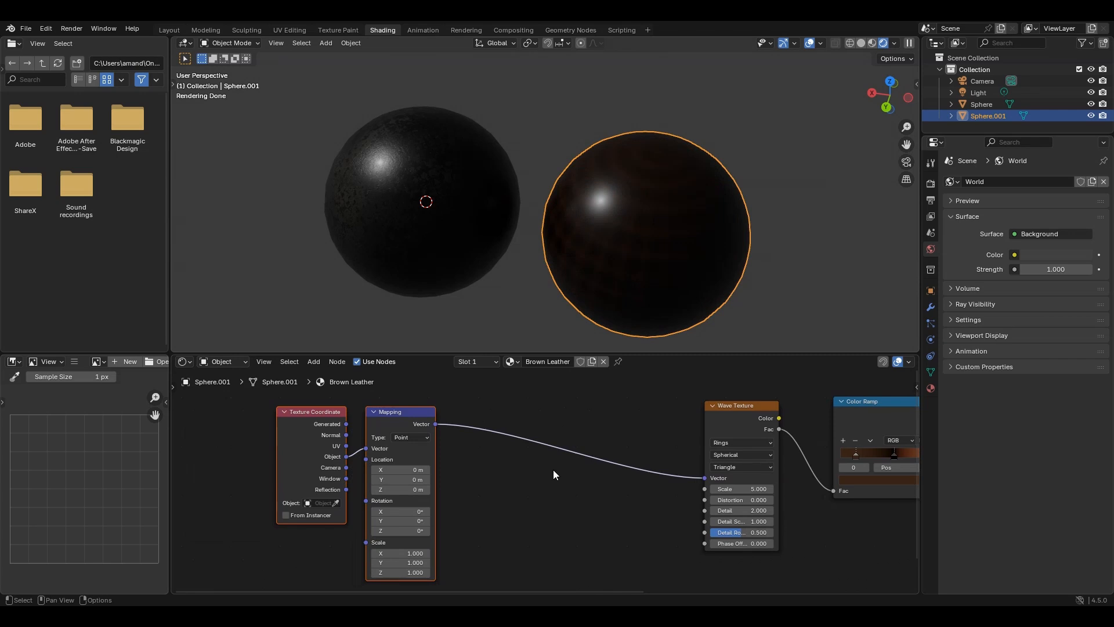
middle_drag(553, 475, 478, 457)
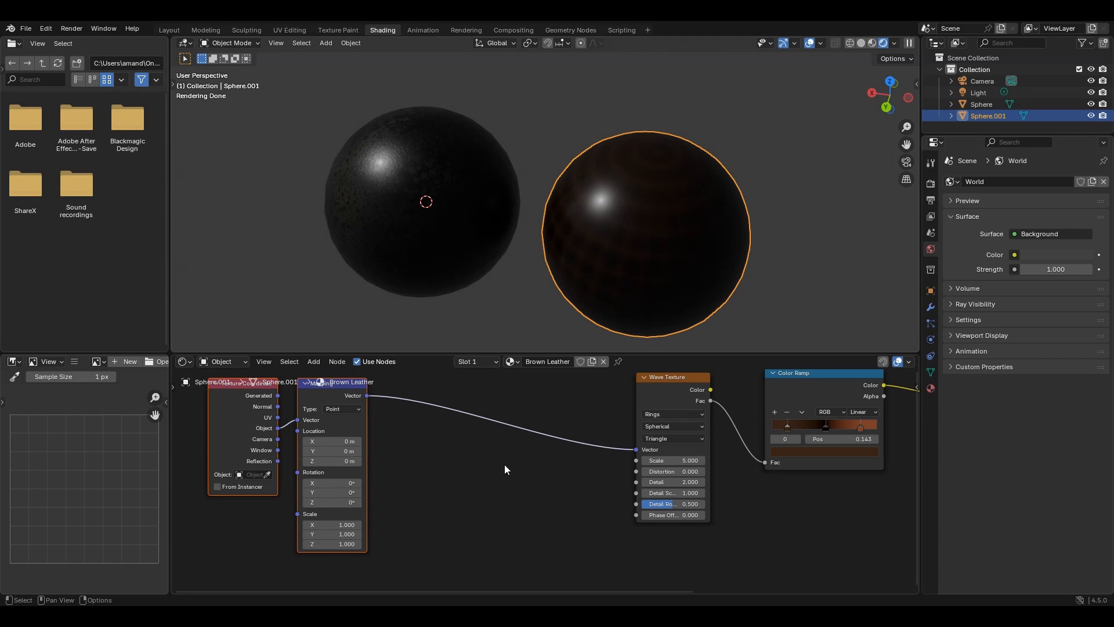
- Add a Noise Texture node below the link between the Mapping and Wave Texture nodes
click(522, 465)
key(shift+a)
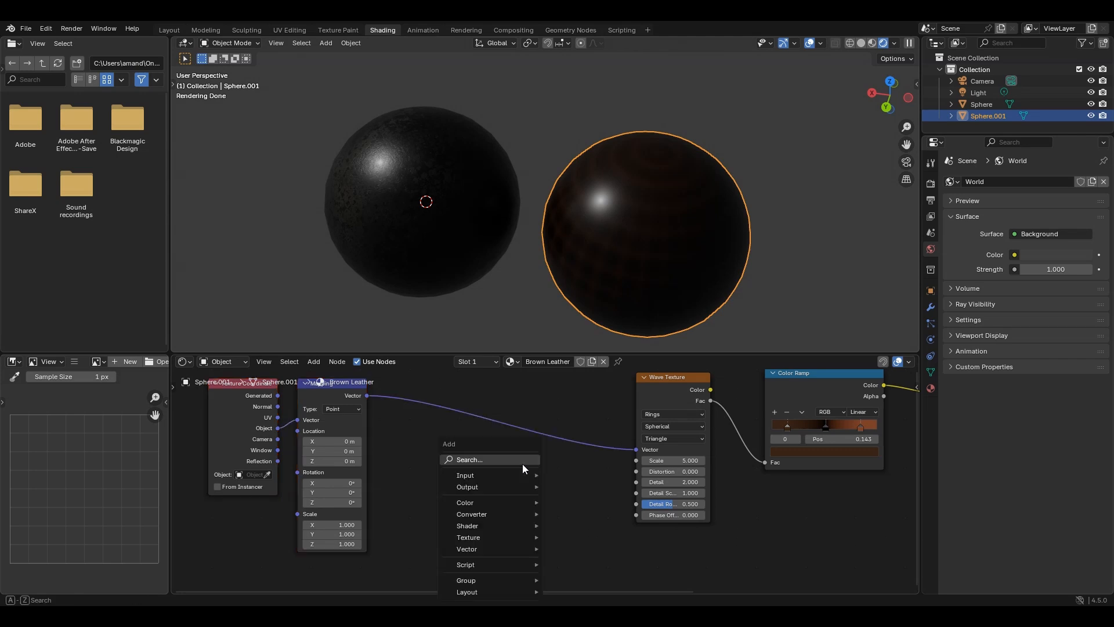
click(523, 464)
text(noise)
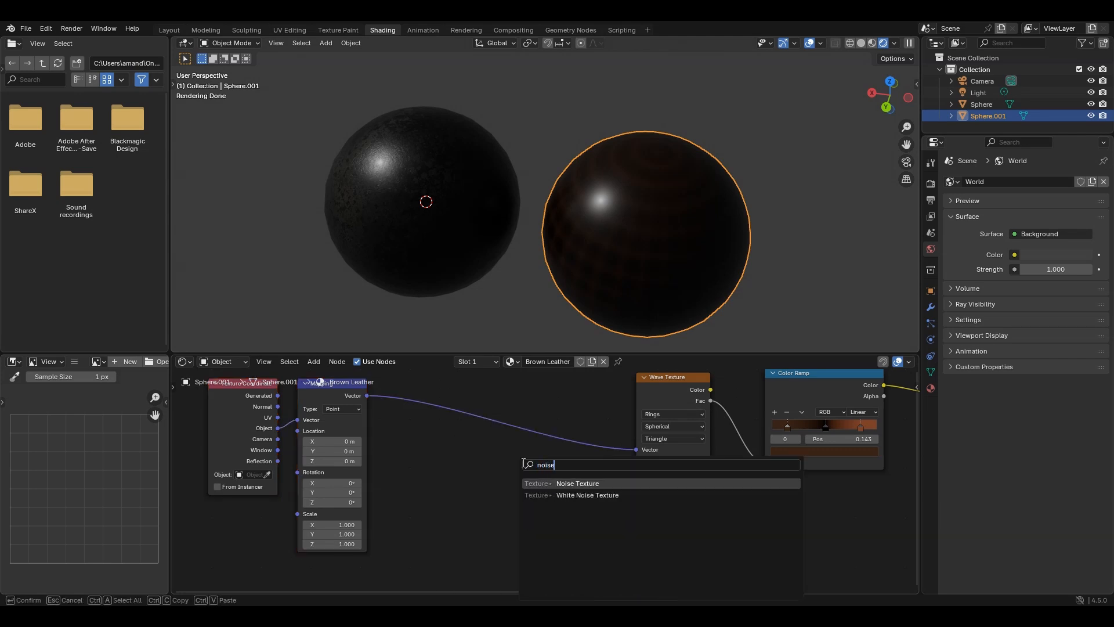
key(Return)
click(506, 464)
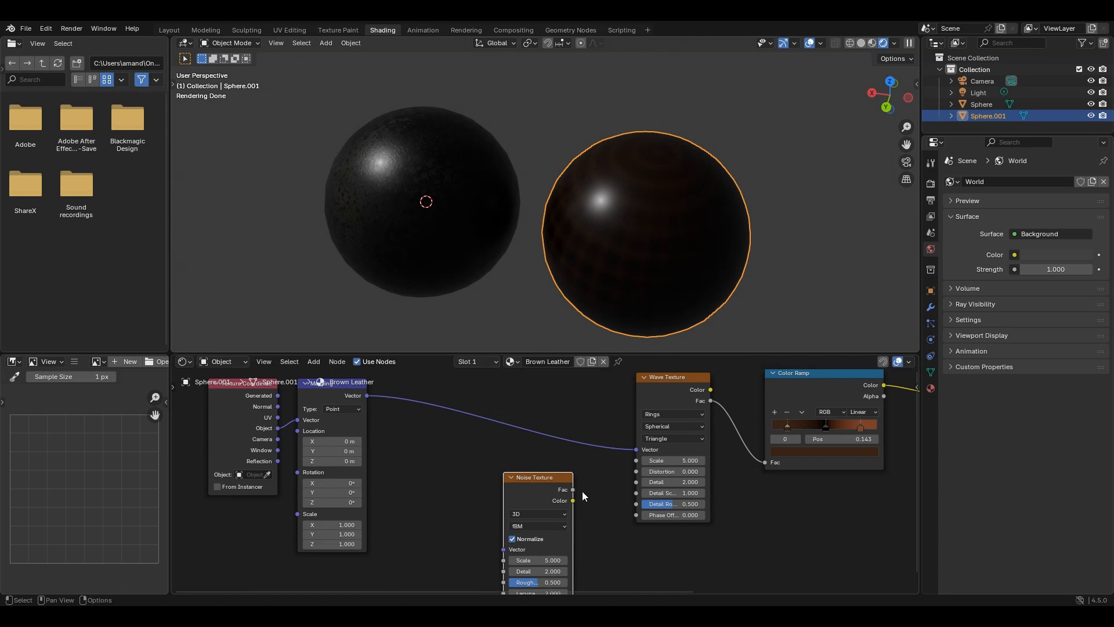
- Connect the Noise Texture's Fac to the Wave Texture's Scale and the Mapping Vector to the Noise Texture's Vector
middle_drag(582, 491, 549, 483)
drag(540, 480, 604, 452)
middle_drag(587, 488, 588, 474)
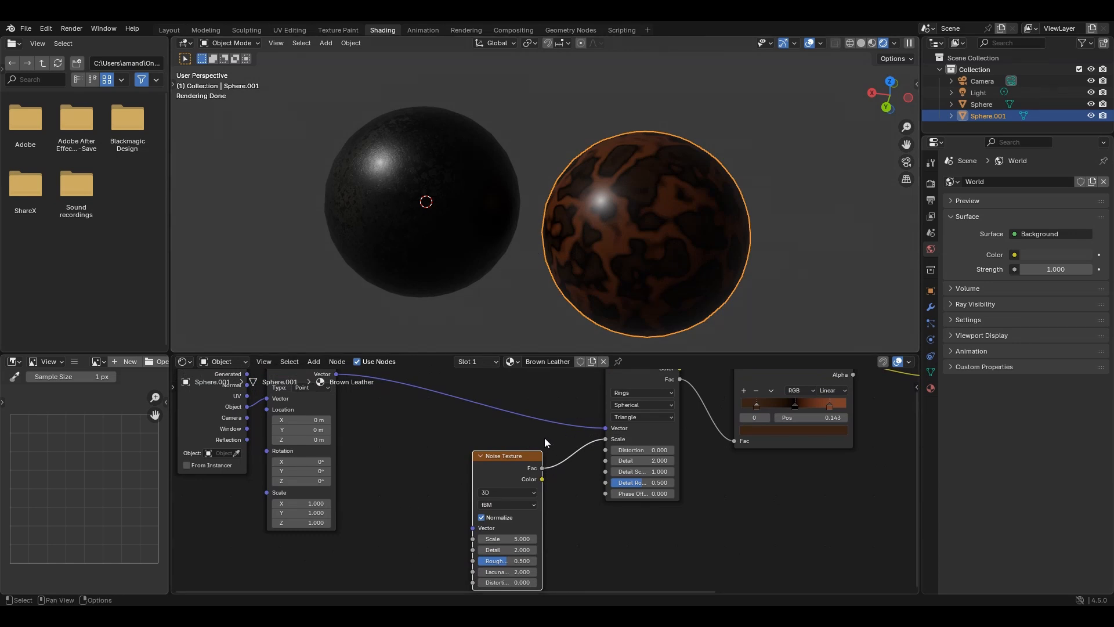
middle_drag(384, 431, 451, 454)
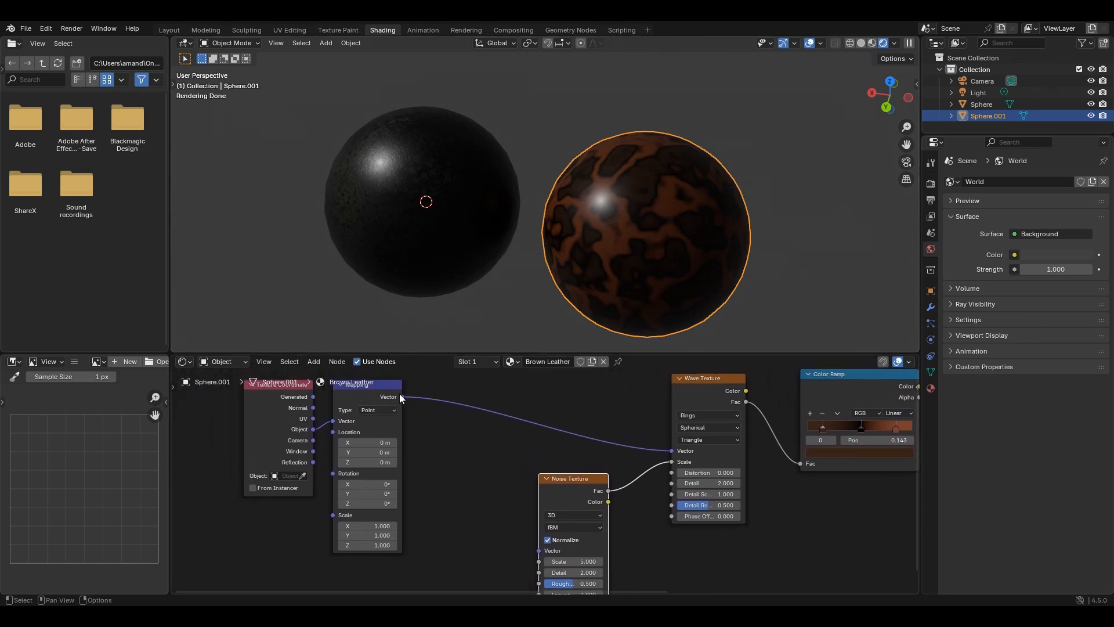
drag(400, 396, 538, 550)
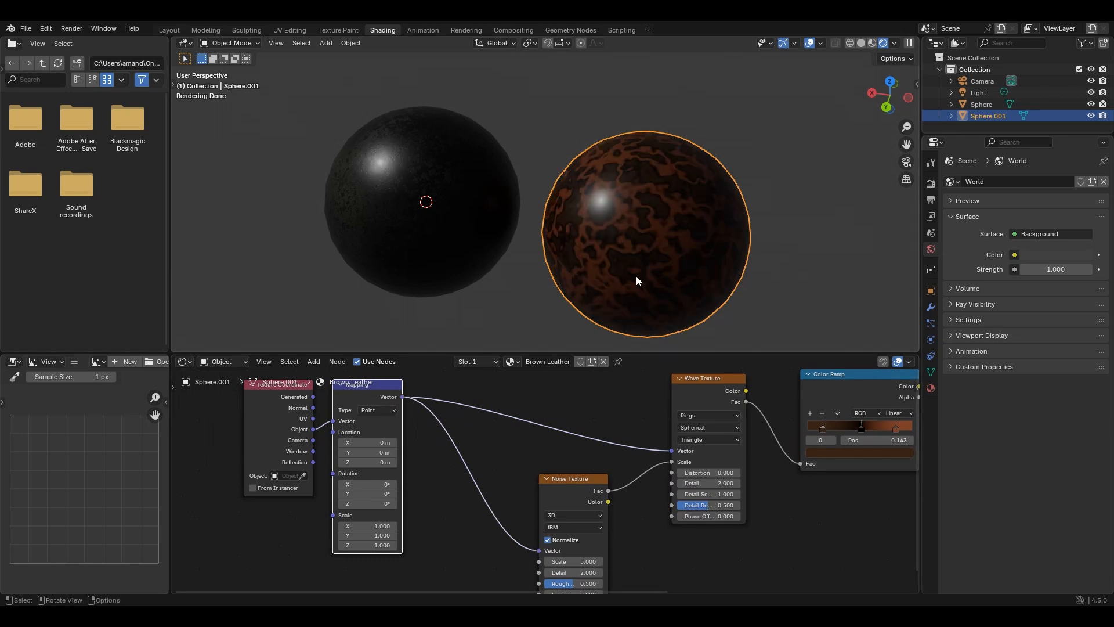
- Add a Voronoi Texture node below the Mapping node and connect its Distance to the Noise Texture's Scale
middle_drag(545, 508, 565, 409)
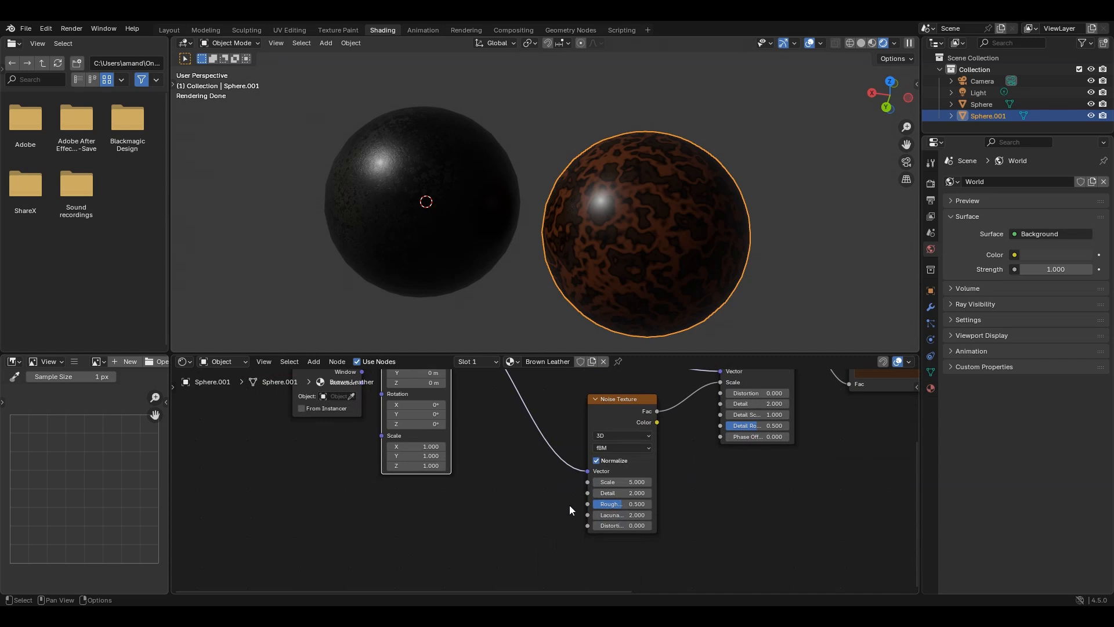
key(shift+a)
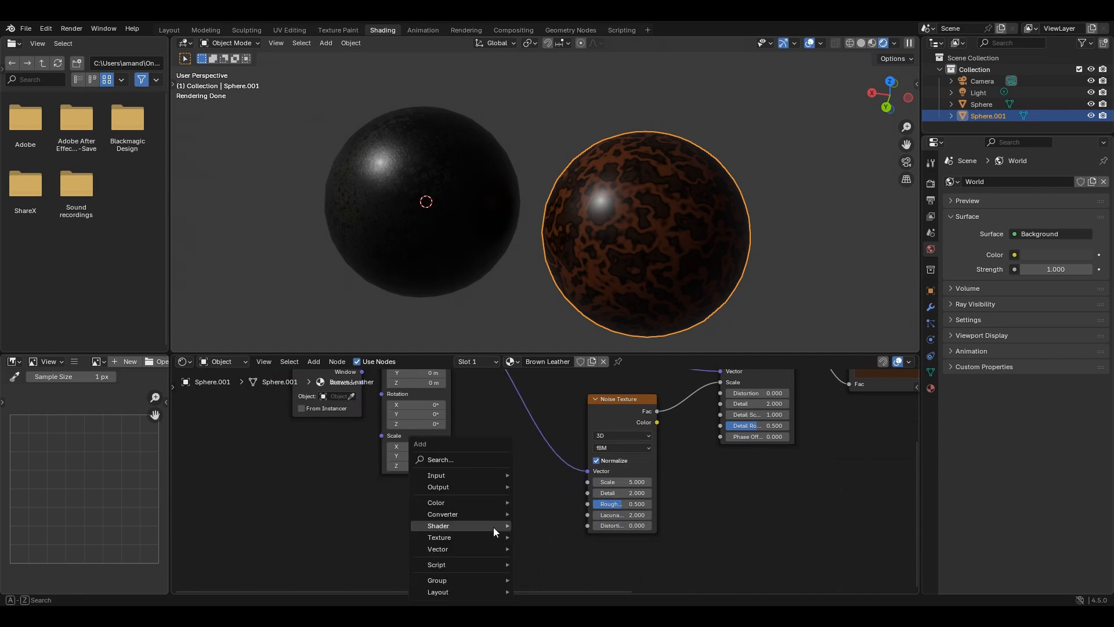
click(485, 459)
text(vo)
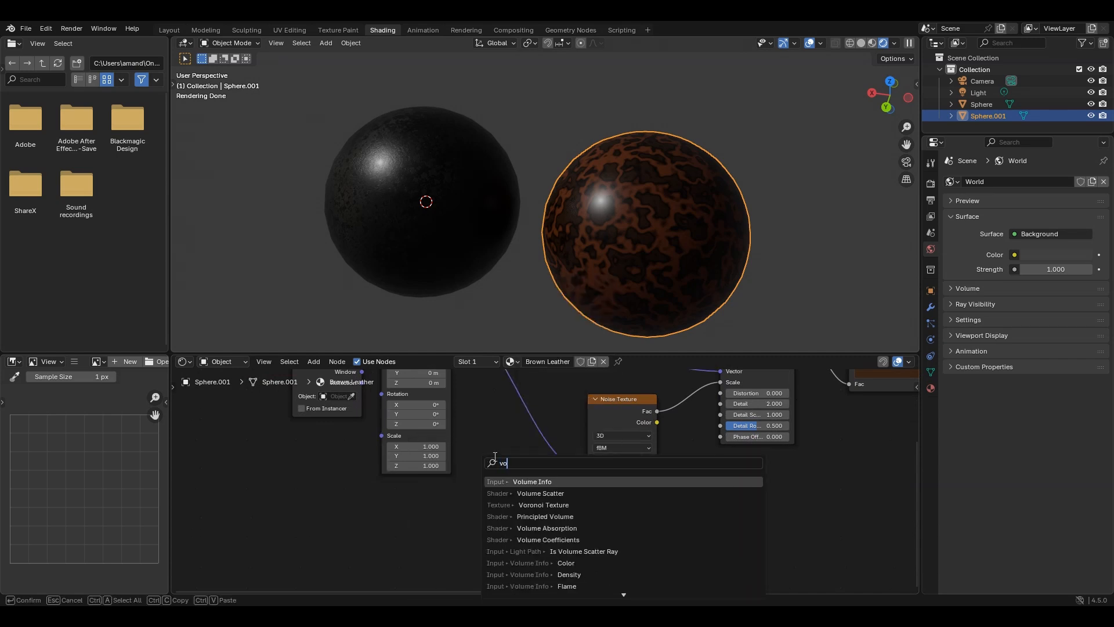
click(575, 505)
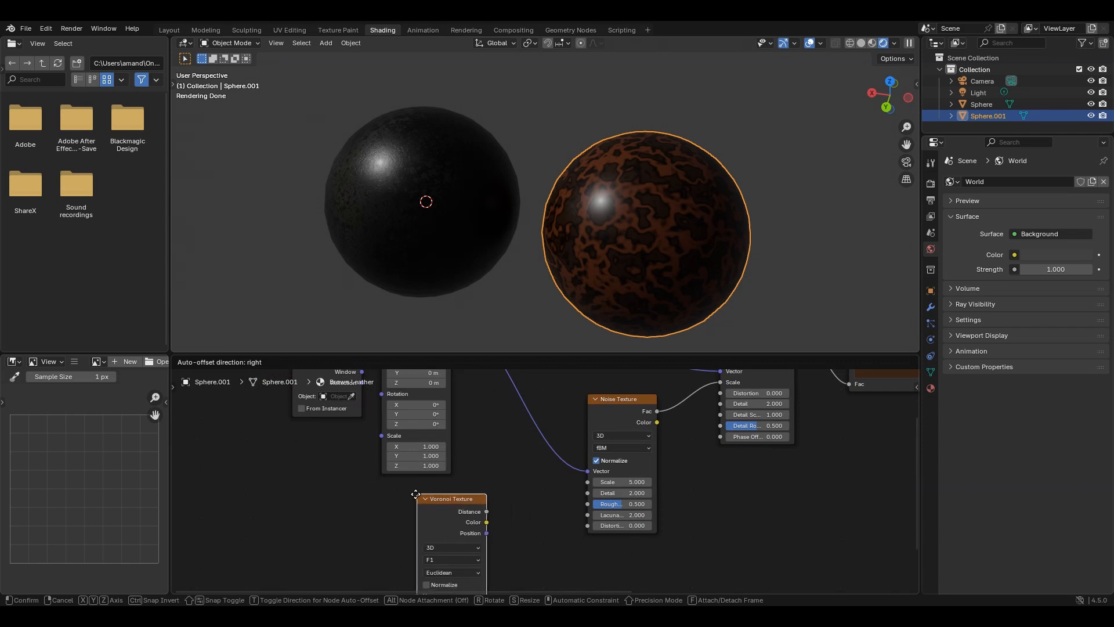
click(412, 494)
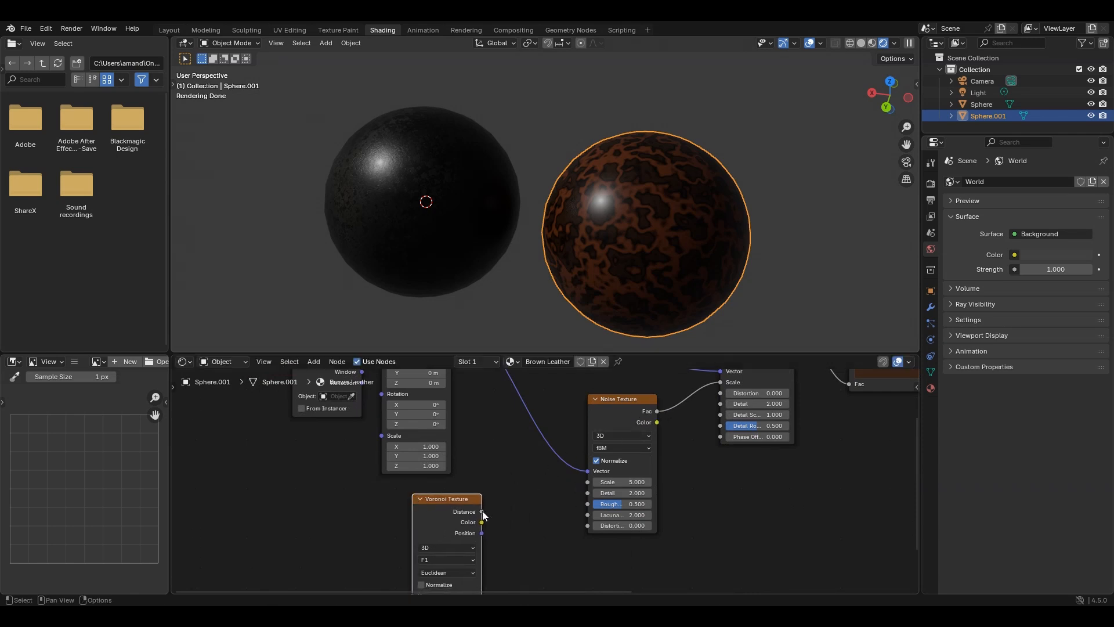
drag(482, 511, 578, 482)
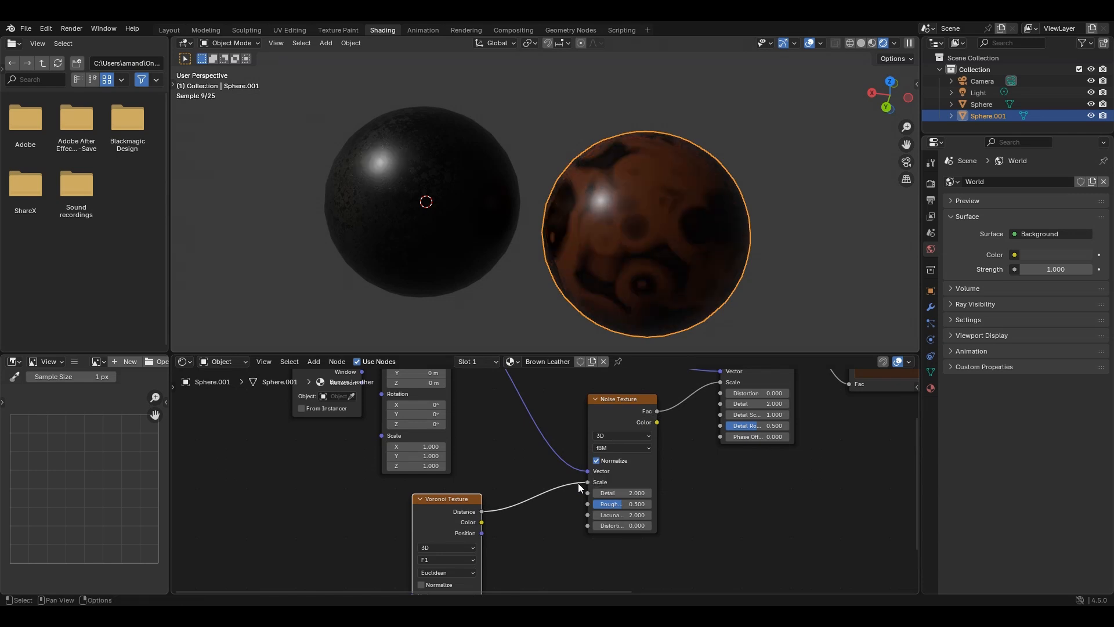
- Switch the Noise Texture's dimensions to 4D and check the pattern on the brown sphere
click(621, 436)
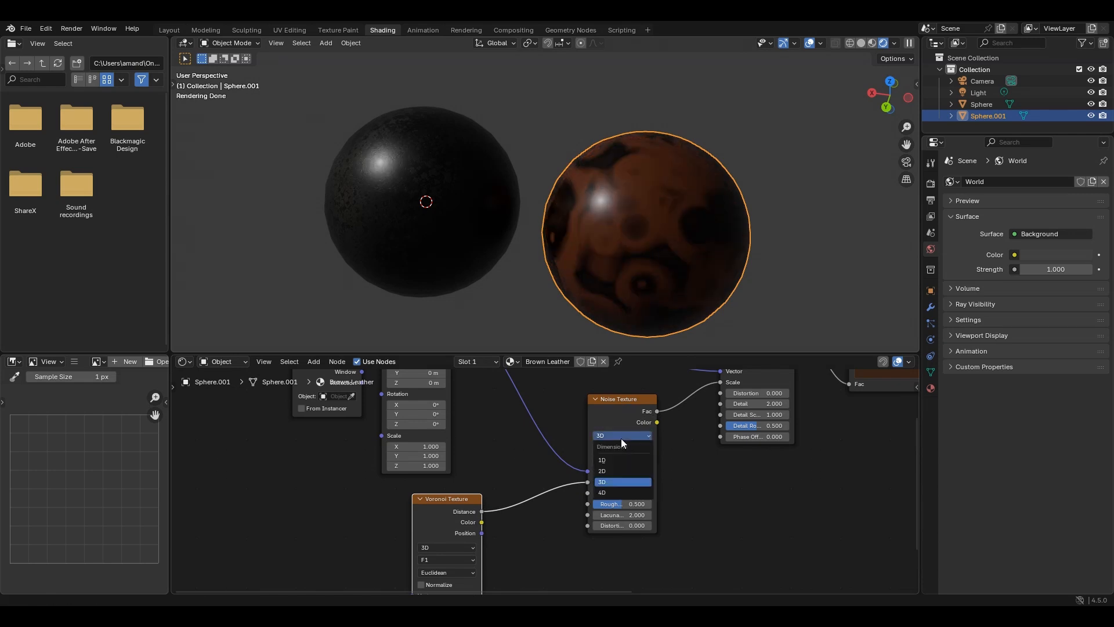
click(611, 492)
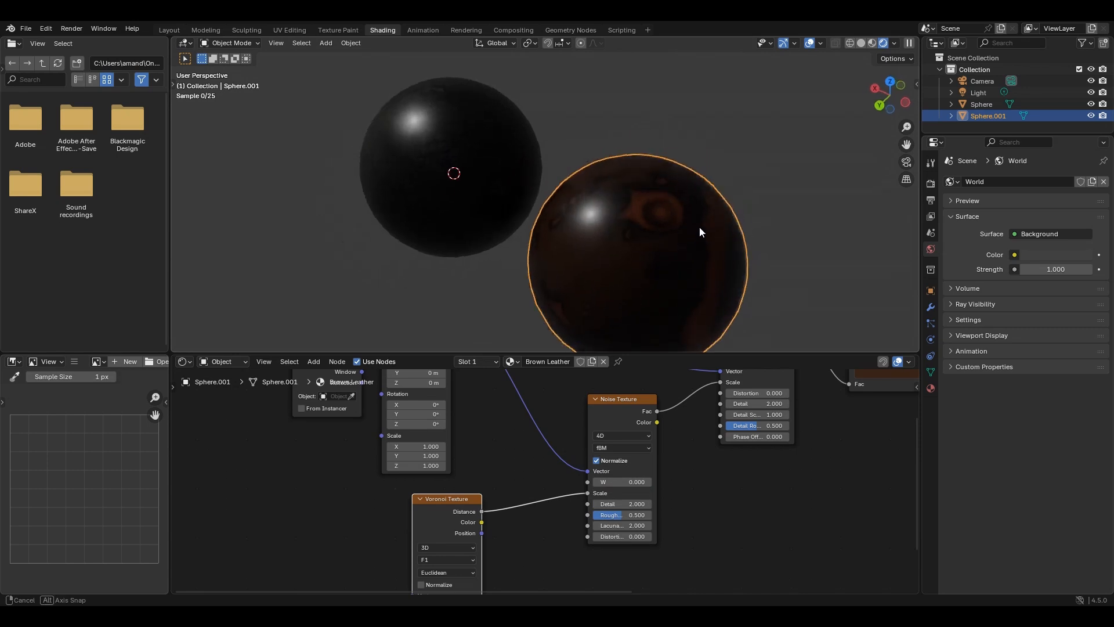
middle_drag(779, 225, 716, 224)
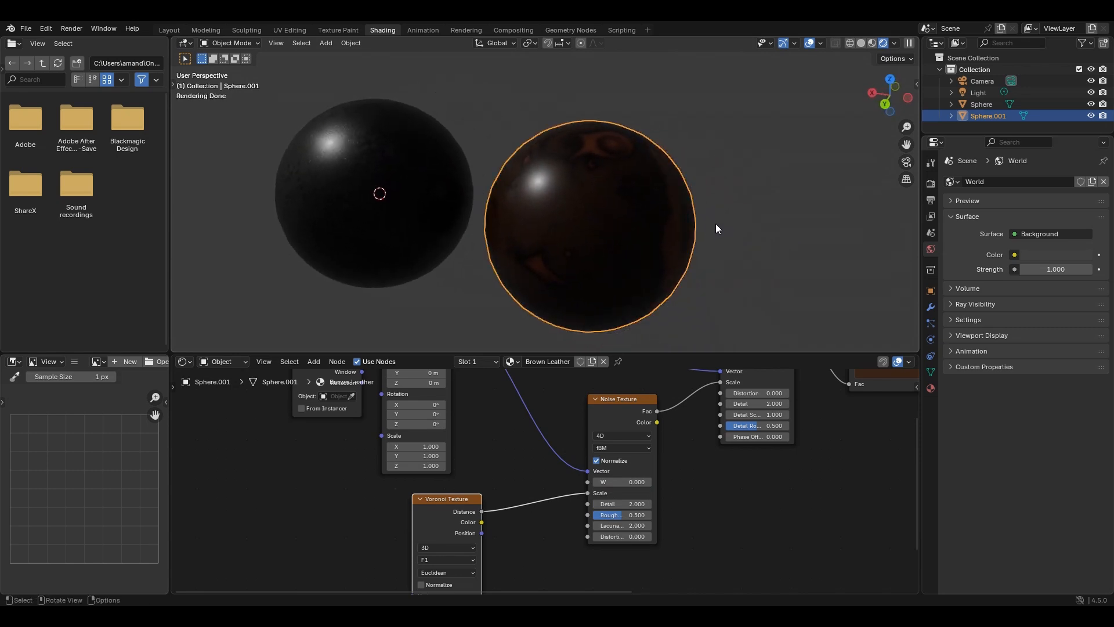
- Set the Voronoi Texture's feature output to Smooth F1 and its distance metric to Manhattan
scroll(553, 472, down, 1)
scroll(548, 460, down, 1)
middle_drag(586, 466, 581, 432)
drag(457, 483, 476, 474)
middle_drag(534, 509, 569, 481)
scroll(502, 487, up, 2)
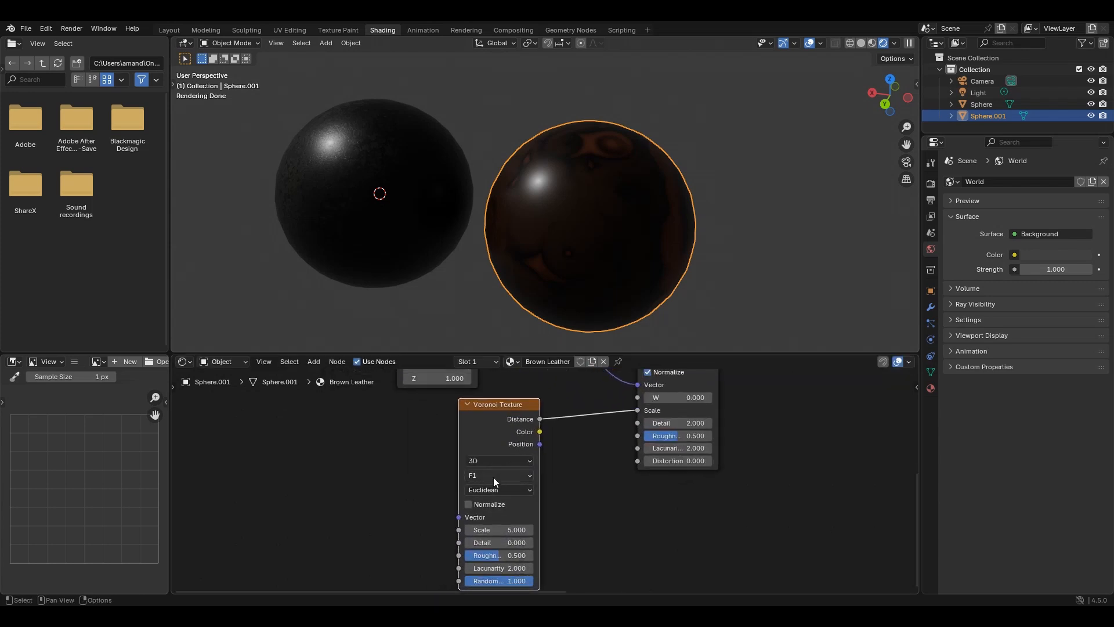
click(522, 476)
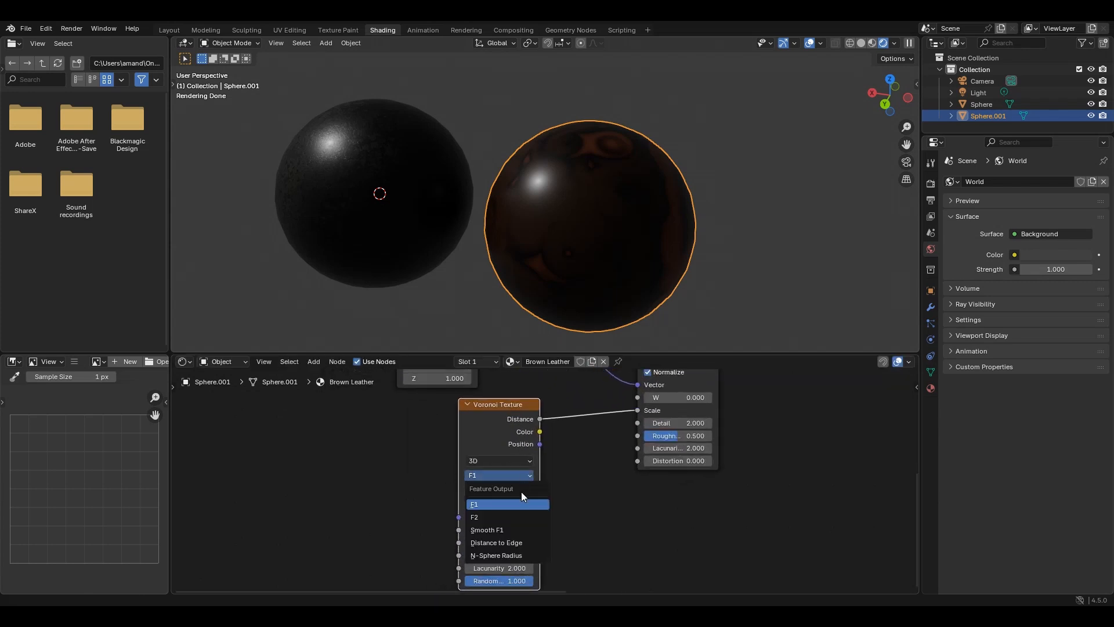
click(521, 529)
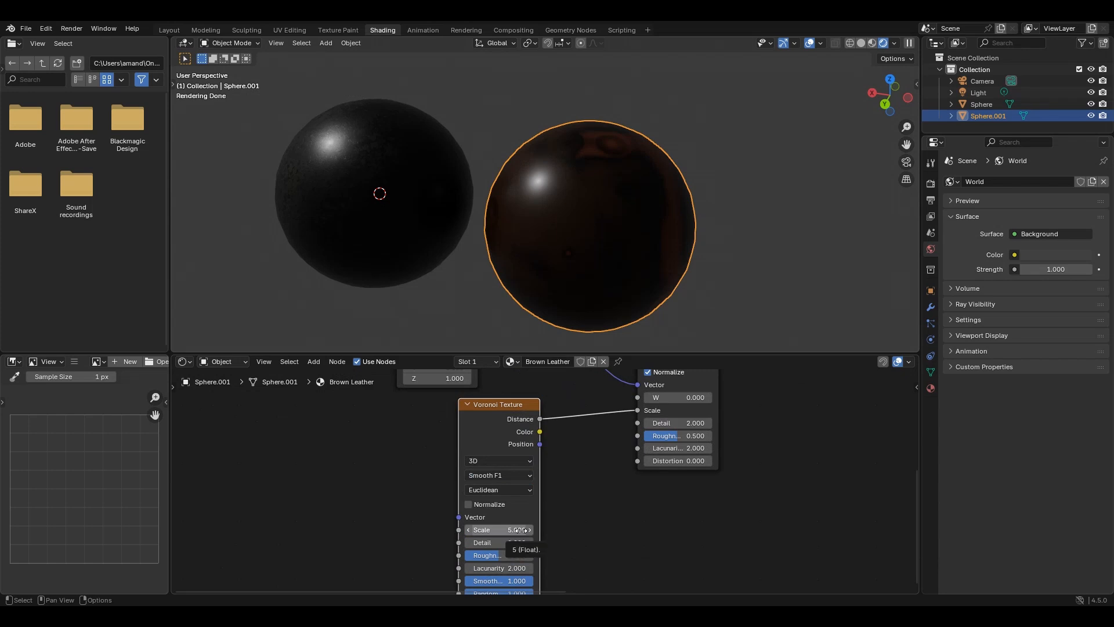
click(504, 489)
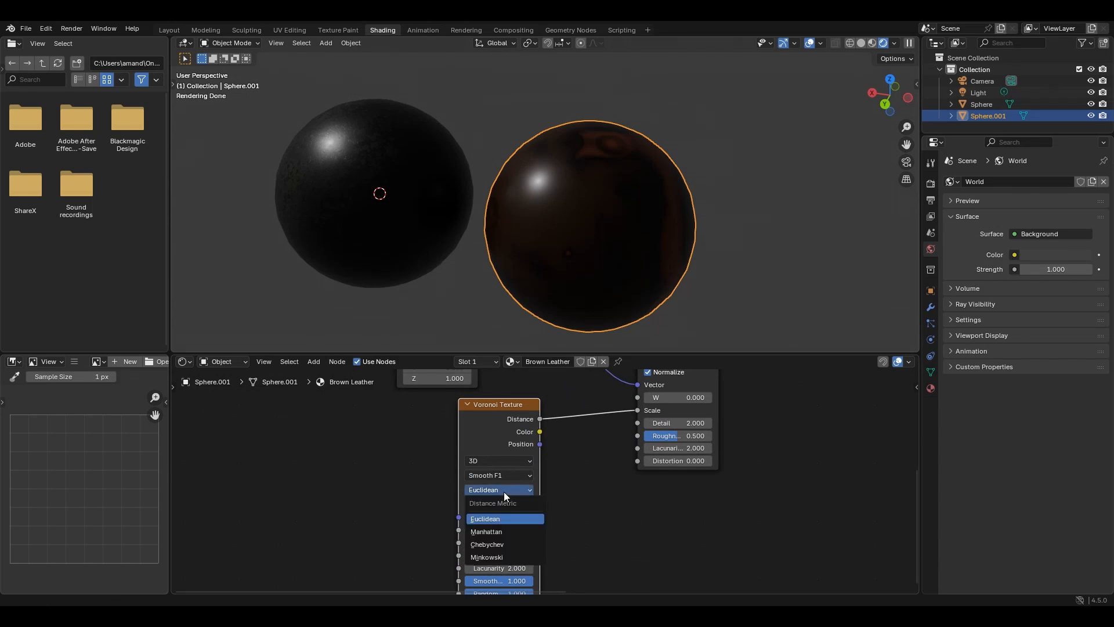
click(513, 529)
middle_drag(681, 197, 618, 217)
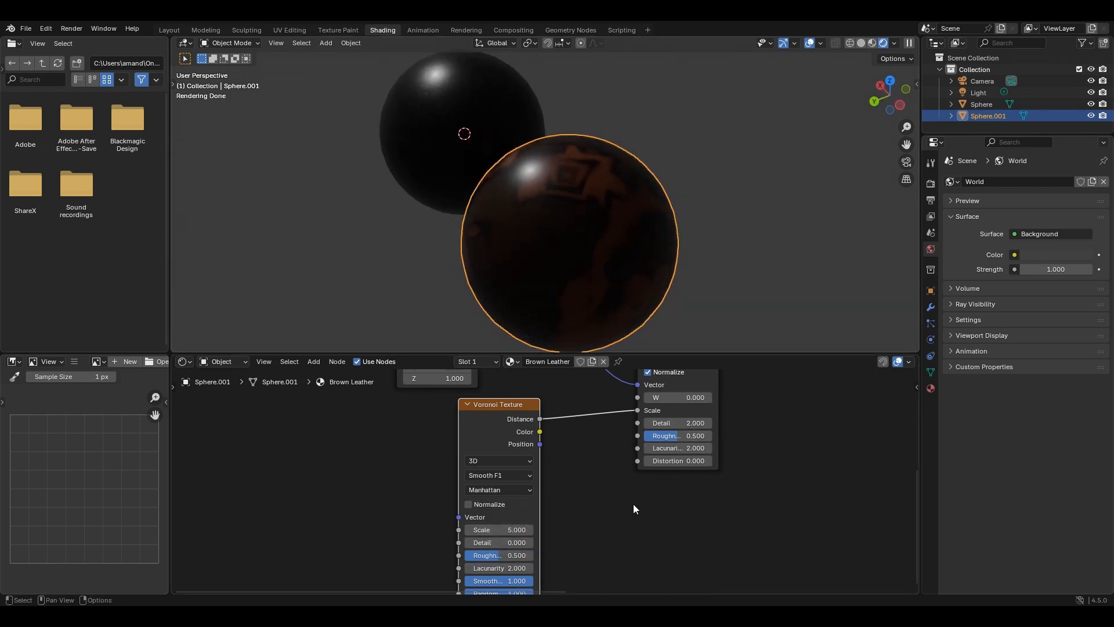
- Set the Voronoi Texture's Scale to 40 and Detail to 15, and inspect the brown sphere up close
middle_drag(634, 509, 628, 463)
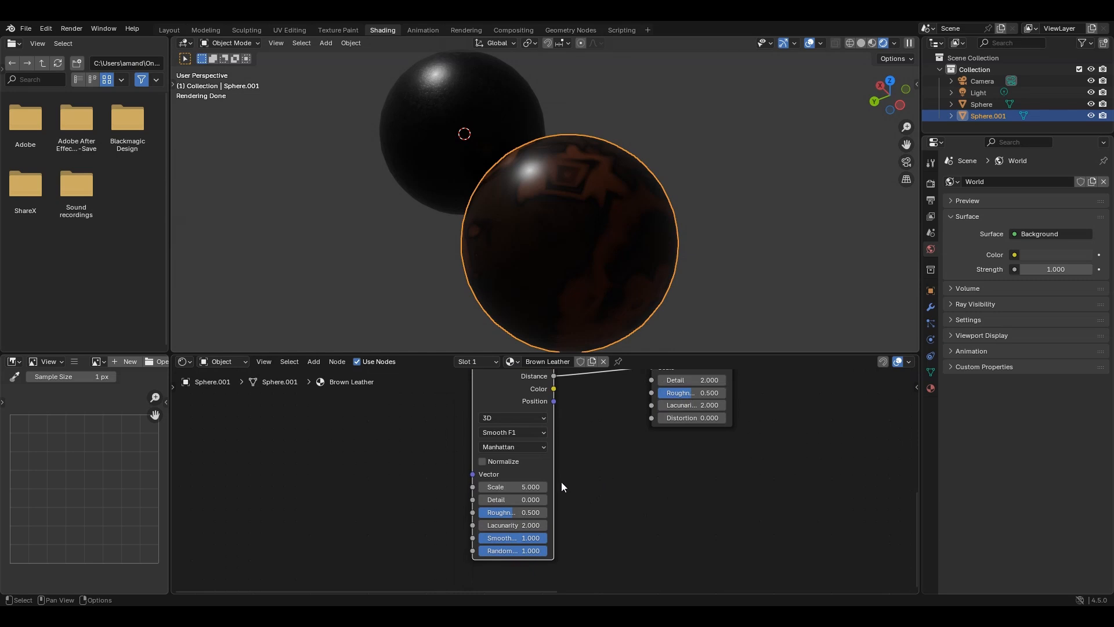
drag(513, 488, 545, 500)
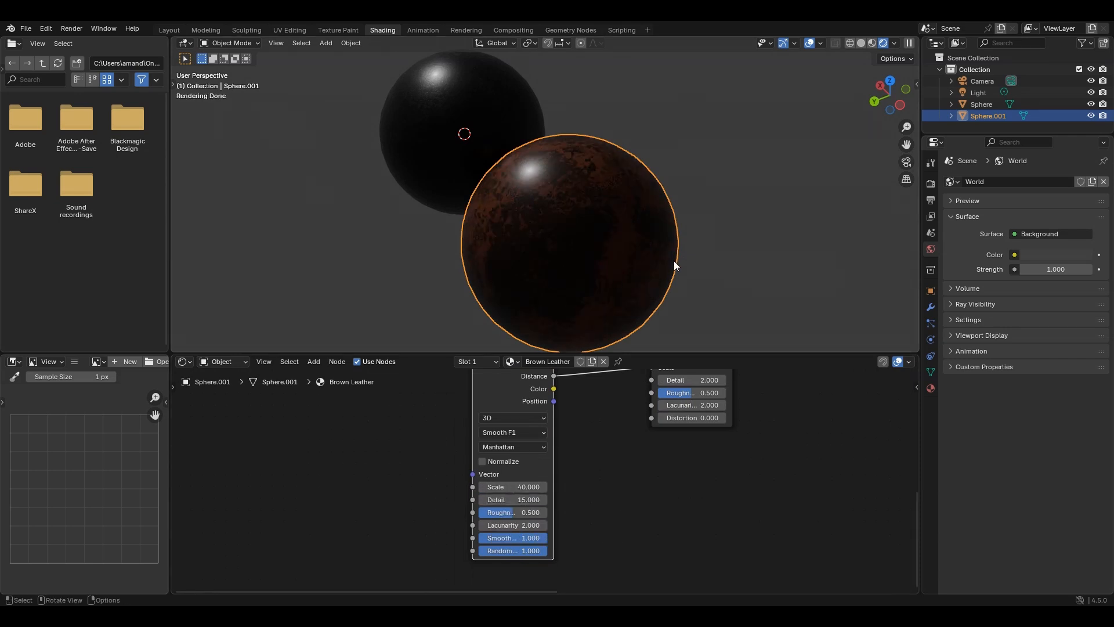
shift+middle_drag(674, 260, 627, 237)
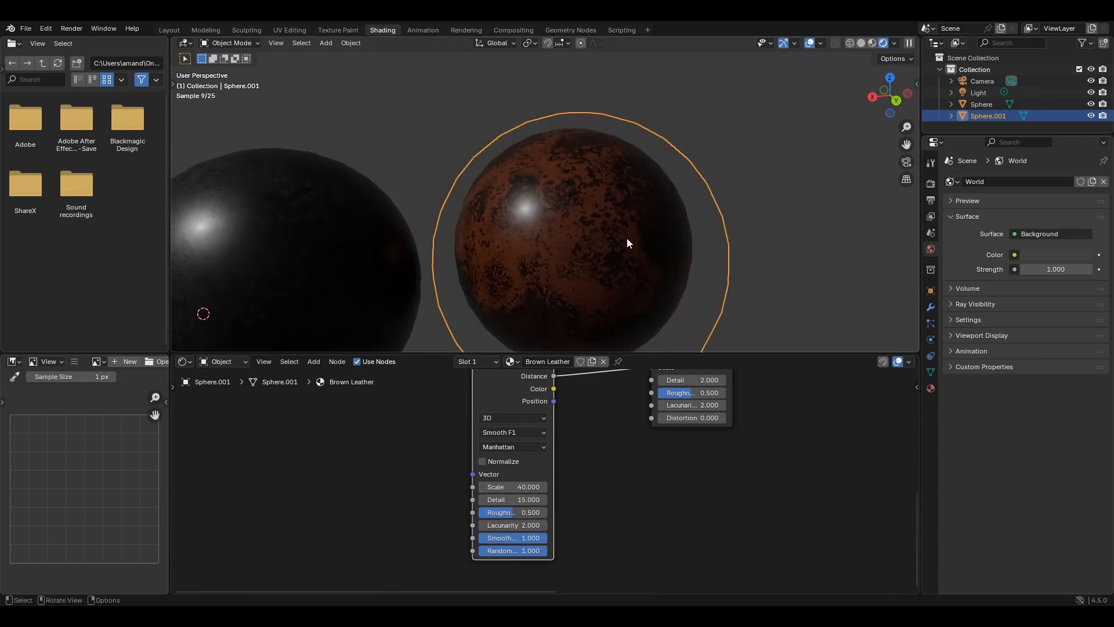
scroll(627, 239, up, 4)
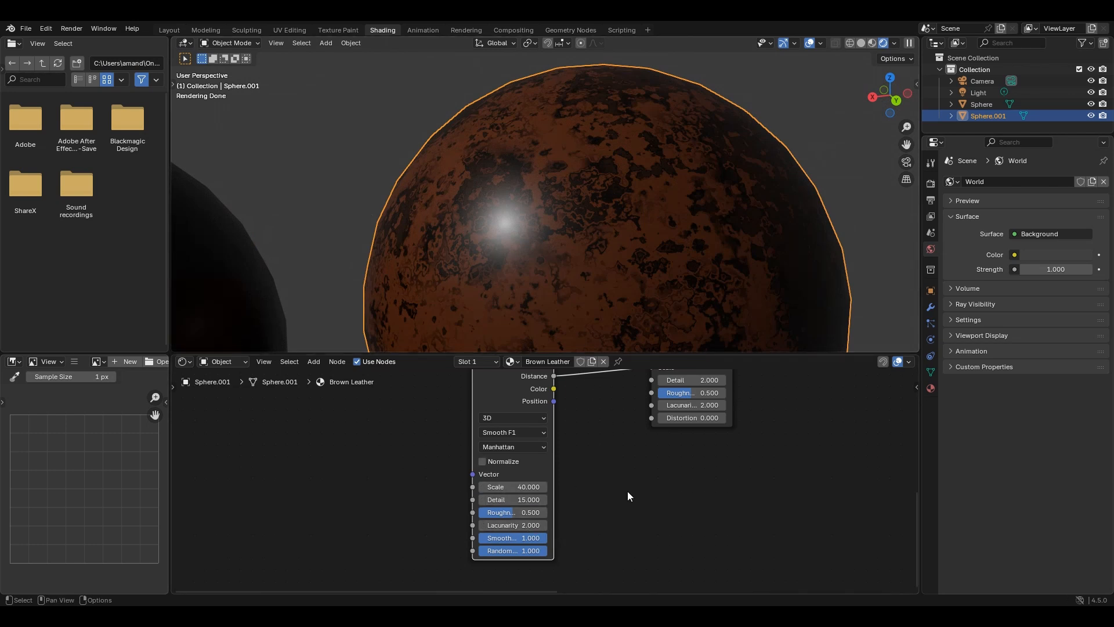
- Set the Noise Texture's Detail to 3
middle_drag(713, 445, 454, 391)
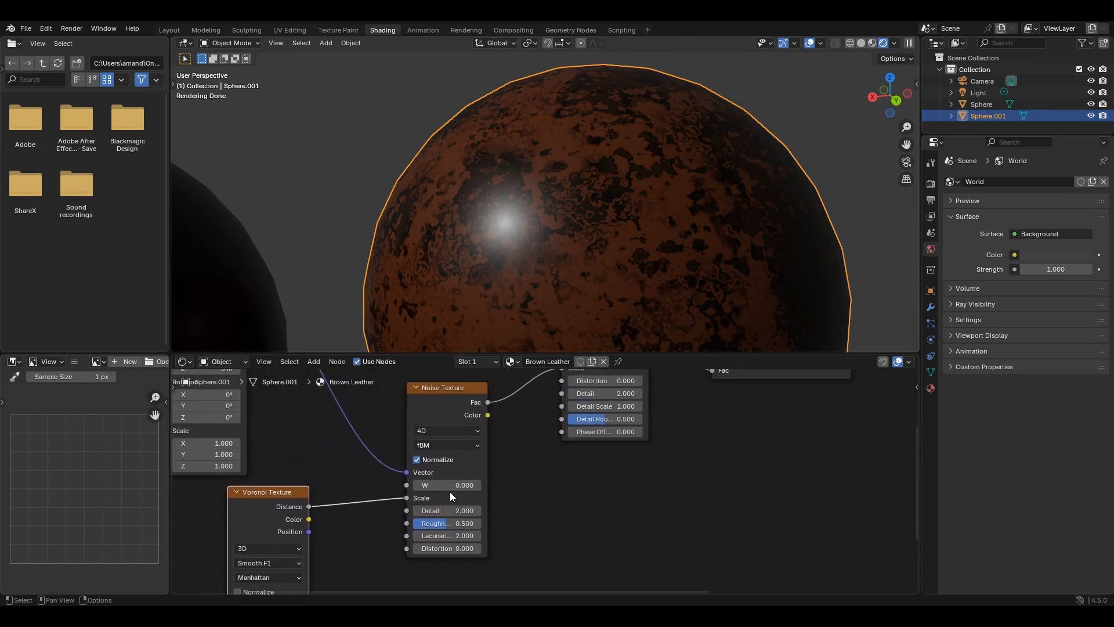
click(450, 506)
text(3)
key(Return)
- Set the Wave Texture's Detail to 15 and view the result on the brown sphere
middle_drag(745, 457, 717, 474)
middle_drag(682, 506, 654, 552)
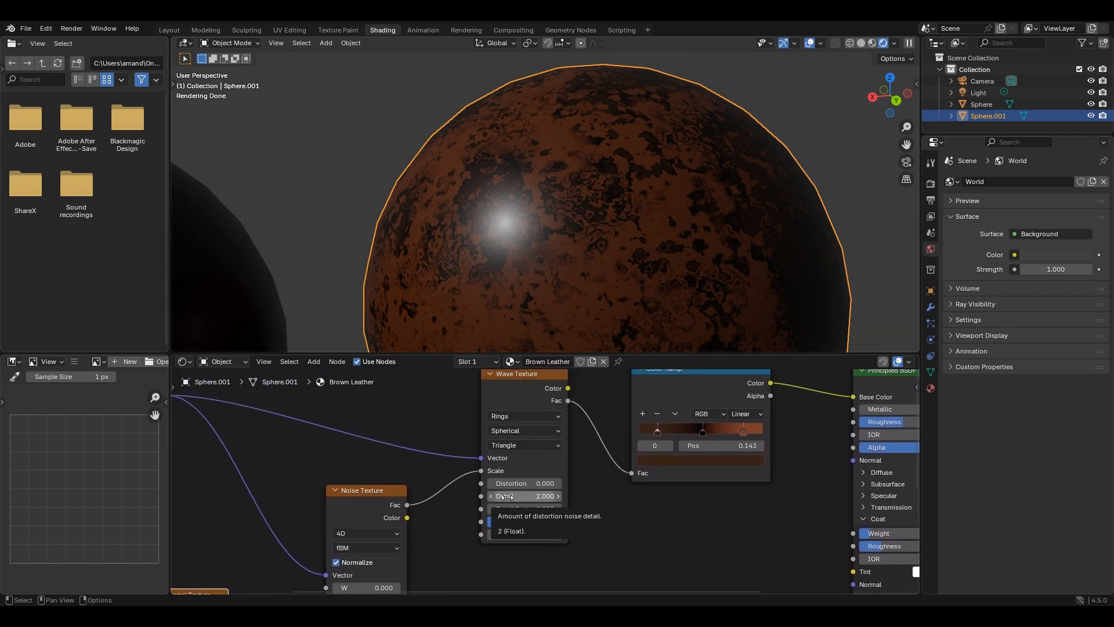
mouse_move(506, 497)
mouse_down()
mouse_move(563, 496)
mouse_move(506, 497)
mouse_up()
middle_drag(644, 313, 641, 207)
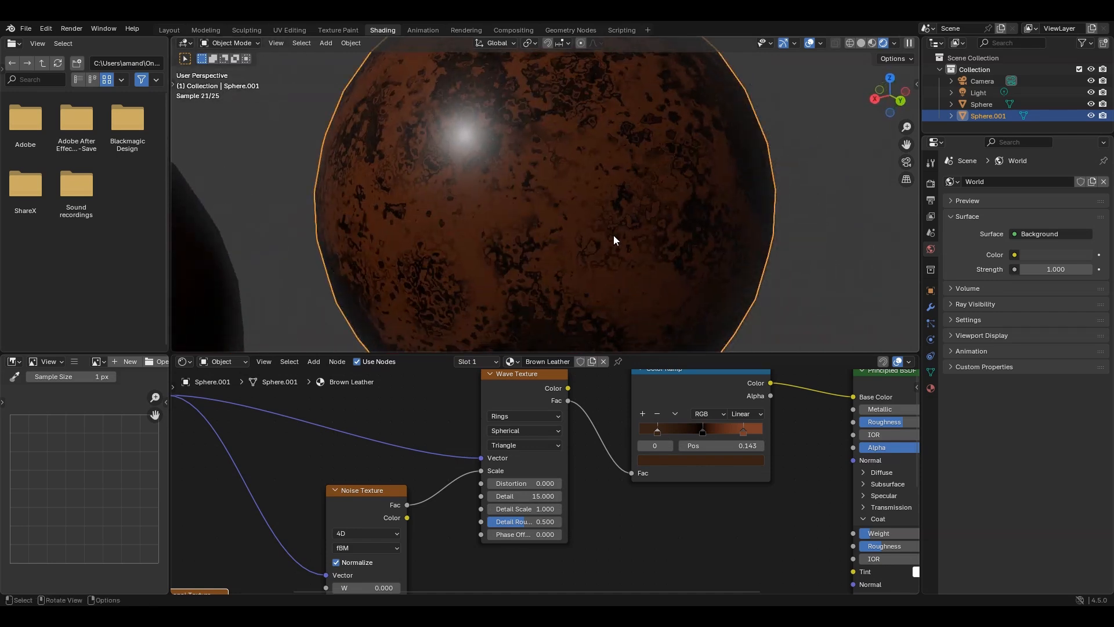
- Move the Principled BSDF and Material Output nodes farther from the Color Ramp to make room between them
scroll(714, 533, down, 4)
middle_drag(680, 525, 430, 515)
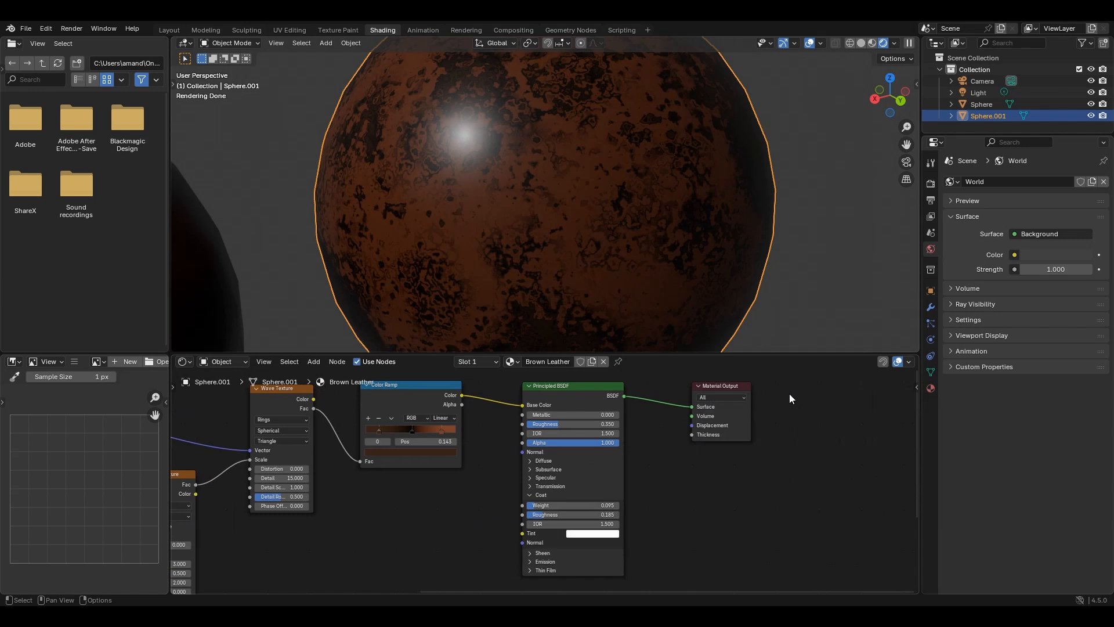
drag(789, 393, 533, 413)
key(g)
click(720, 414)
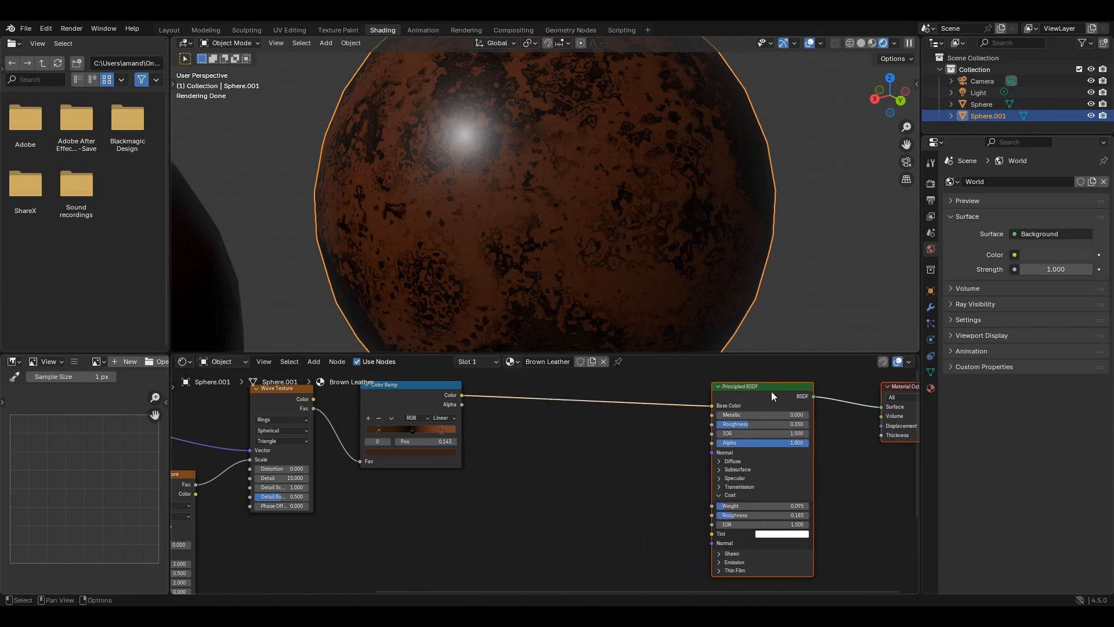
- Add a Bump node, feeding its Height from the Color Ramp's Color and its Normal into the Principled BSDF's Normal
key(shift+a)
text(b)
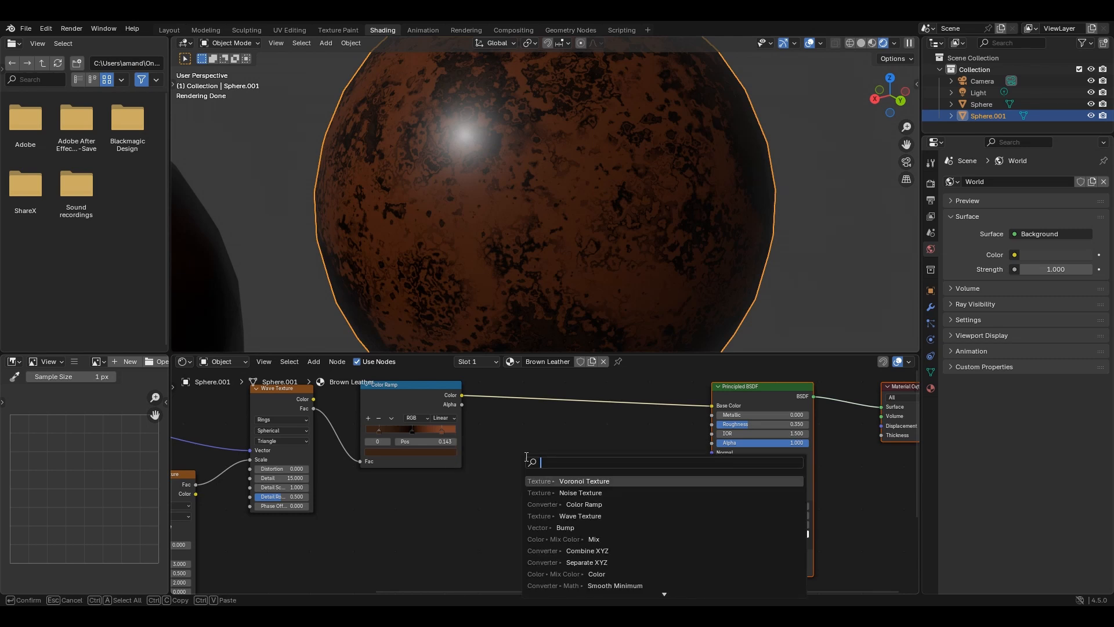
text(ump)
key(Return)
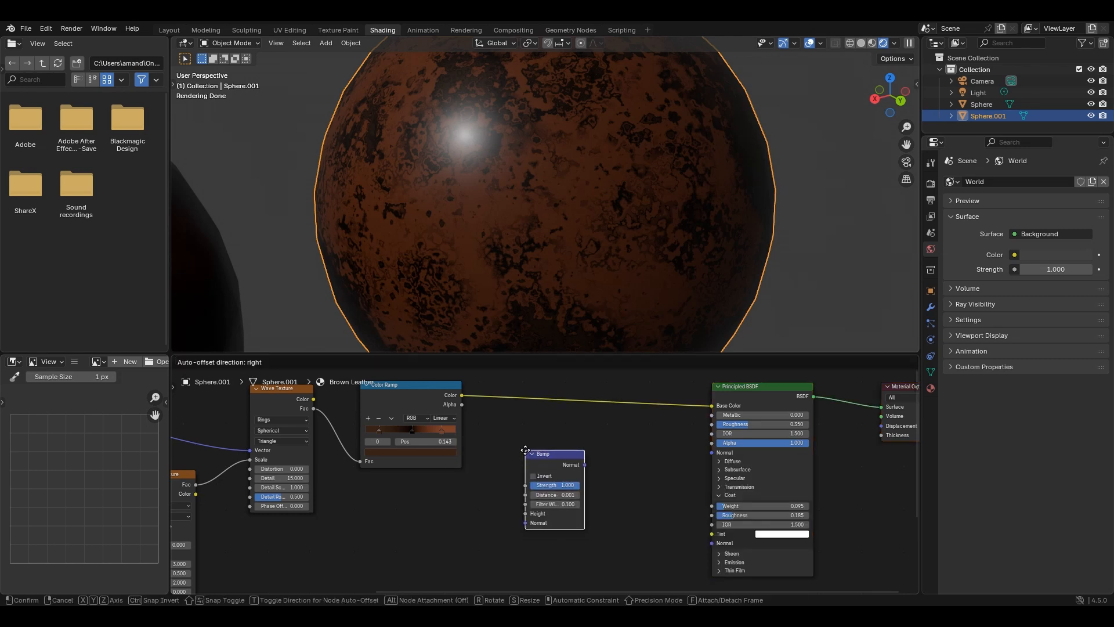
click(496, 437)
drag(461, 394, 513, 510)
drag(584, 464, 707, 455)
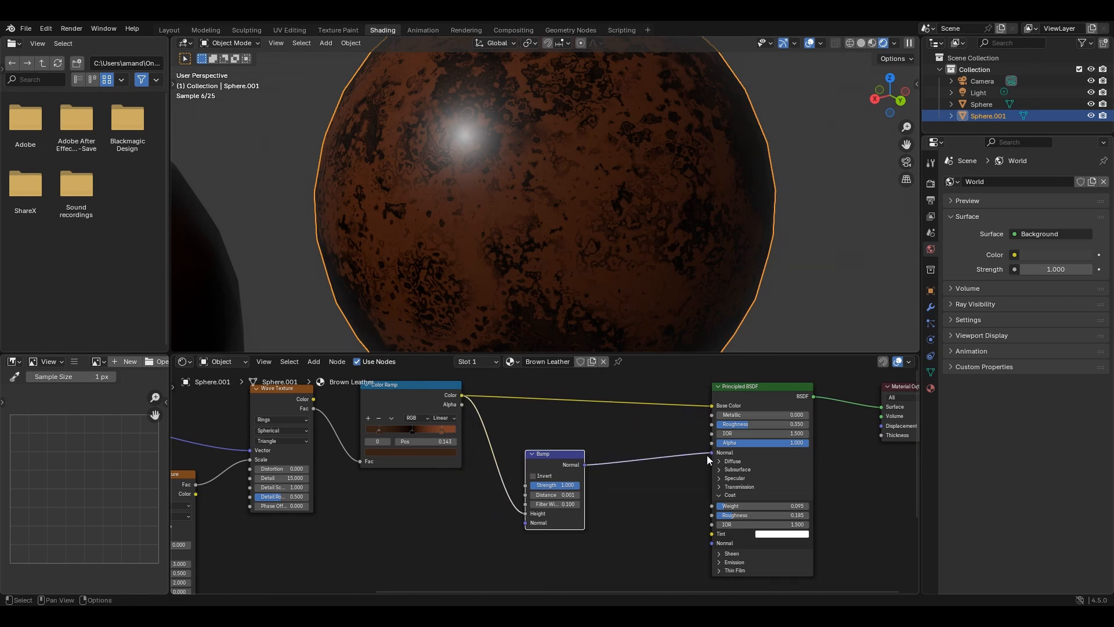
- Set the Bump node's Distance to 0.02 and inspect the surface relief on the brown sphere
click(555, 495)
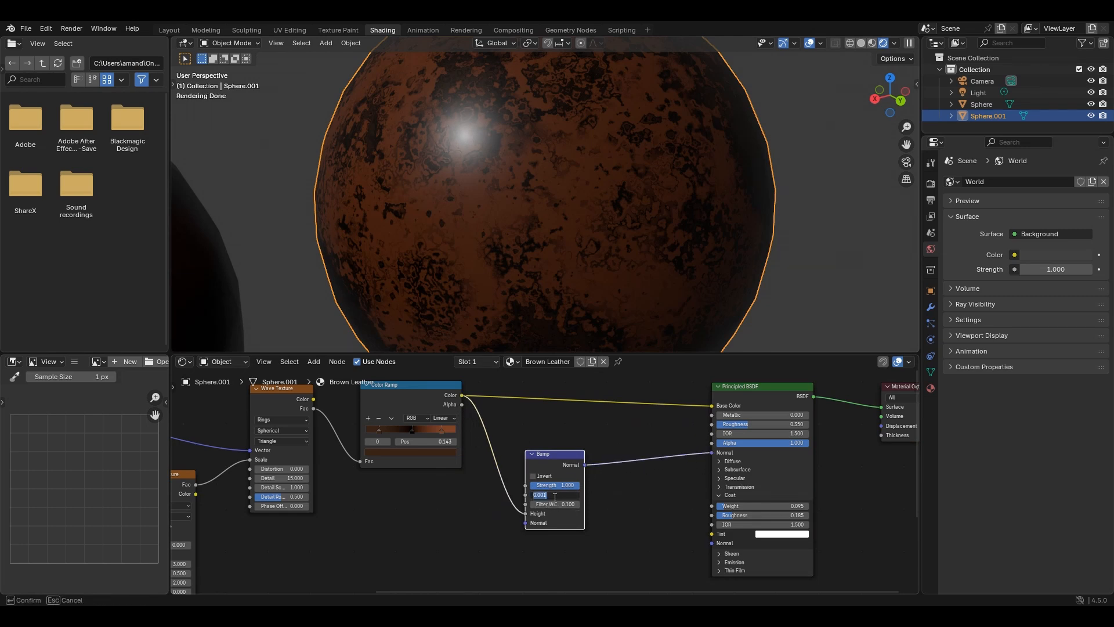
text(0.02)
key(Return)
scroll(550, 242, up, 3)
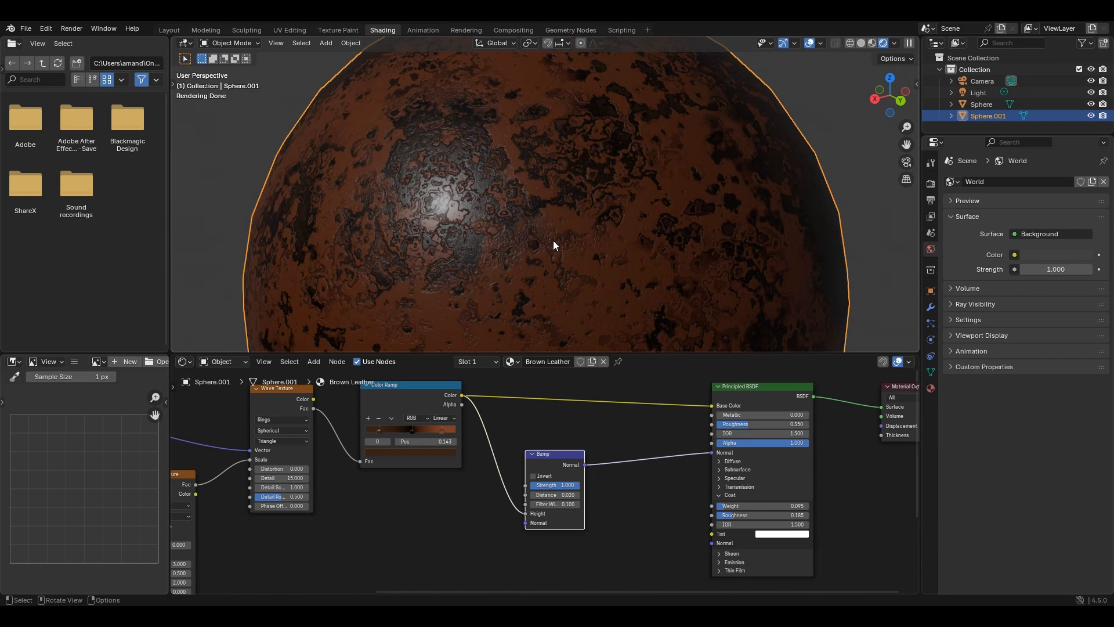
middle_drag(552, 241, 644, 197)
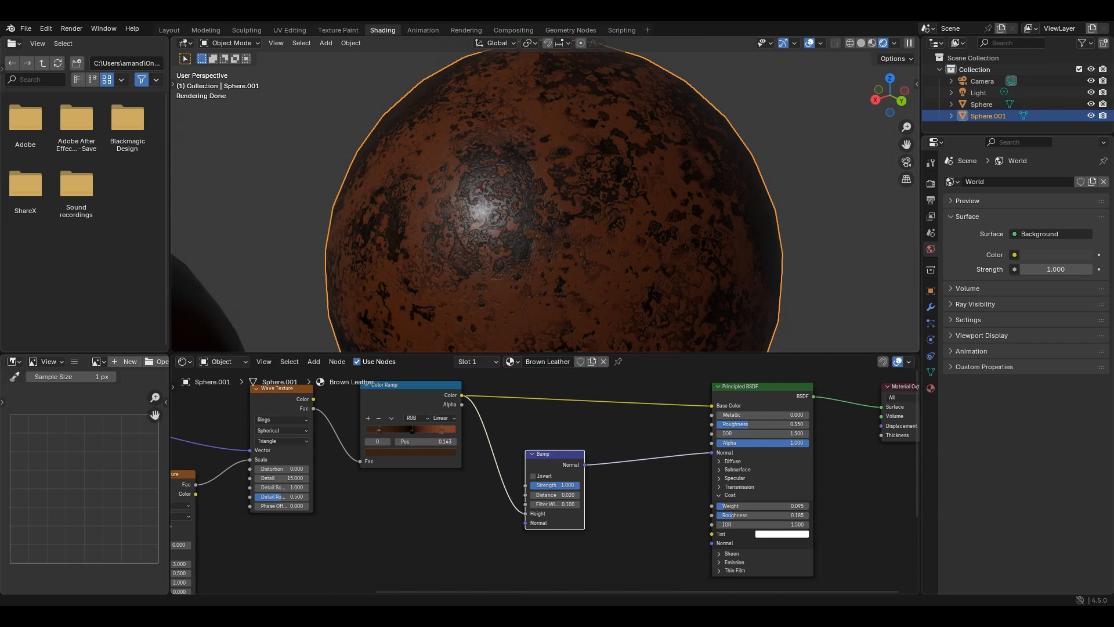
- Add a plane mesh and lower it about 0.93 m along Z so it lies beneath the spheres
scroll(503, 249, down, 4)
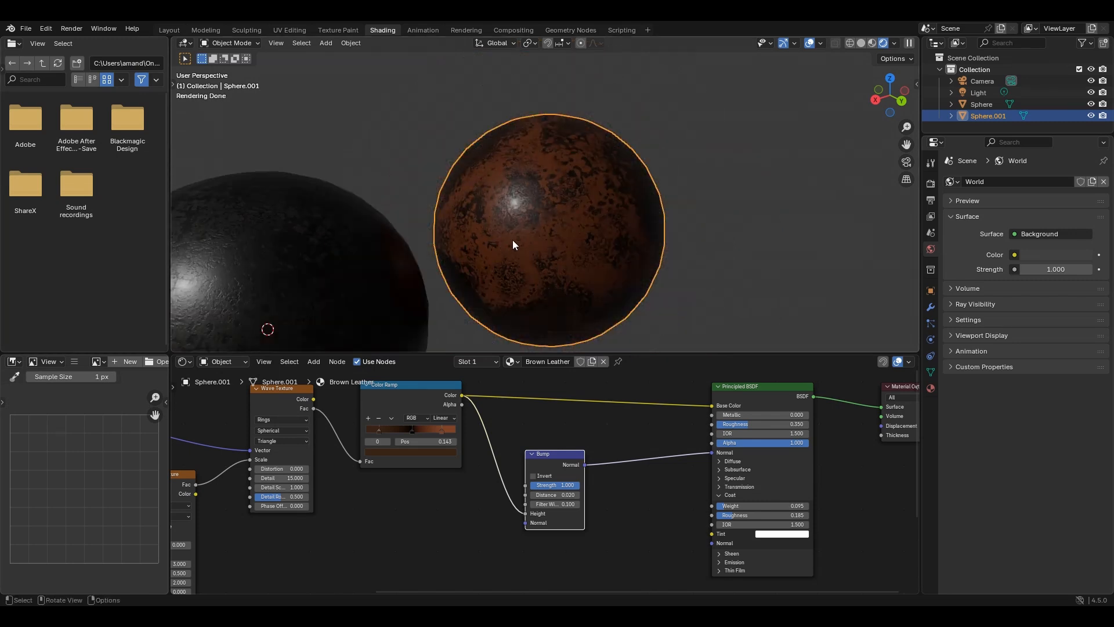
middle_drag(513, 244, 492, 203)
key(shift+a)
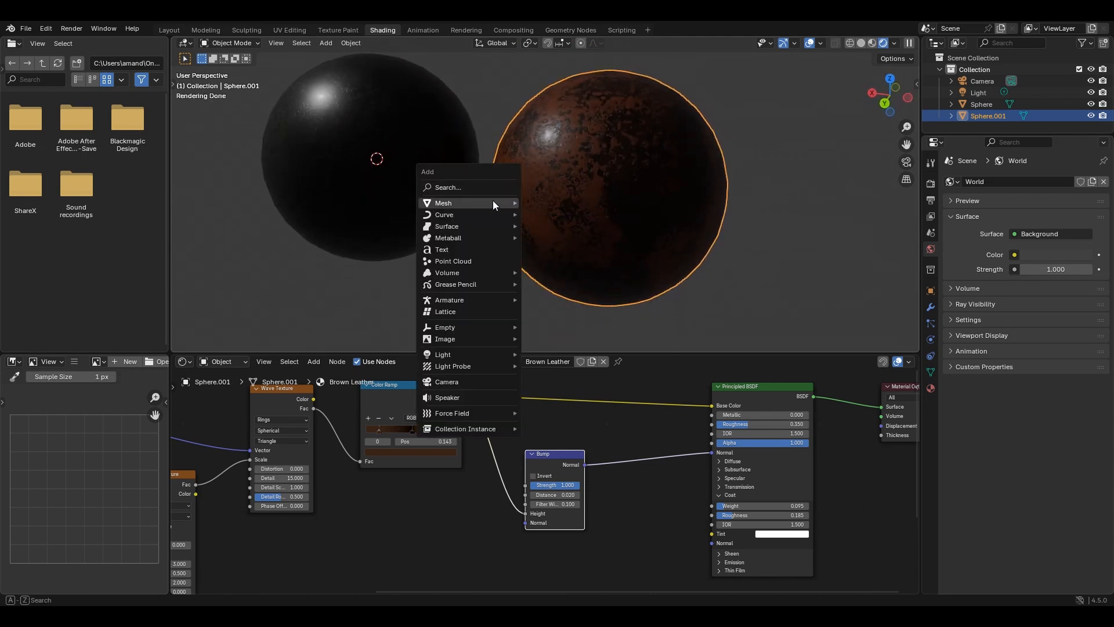
mouse_move(493, 203)
click(574, 203)
key(g)
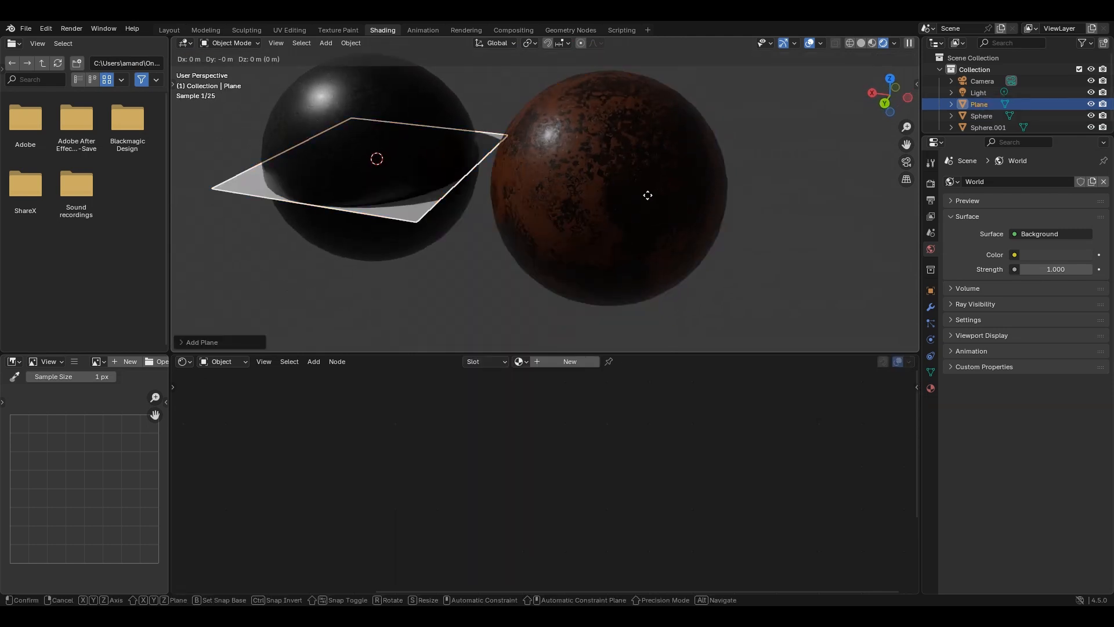
key(z)
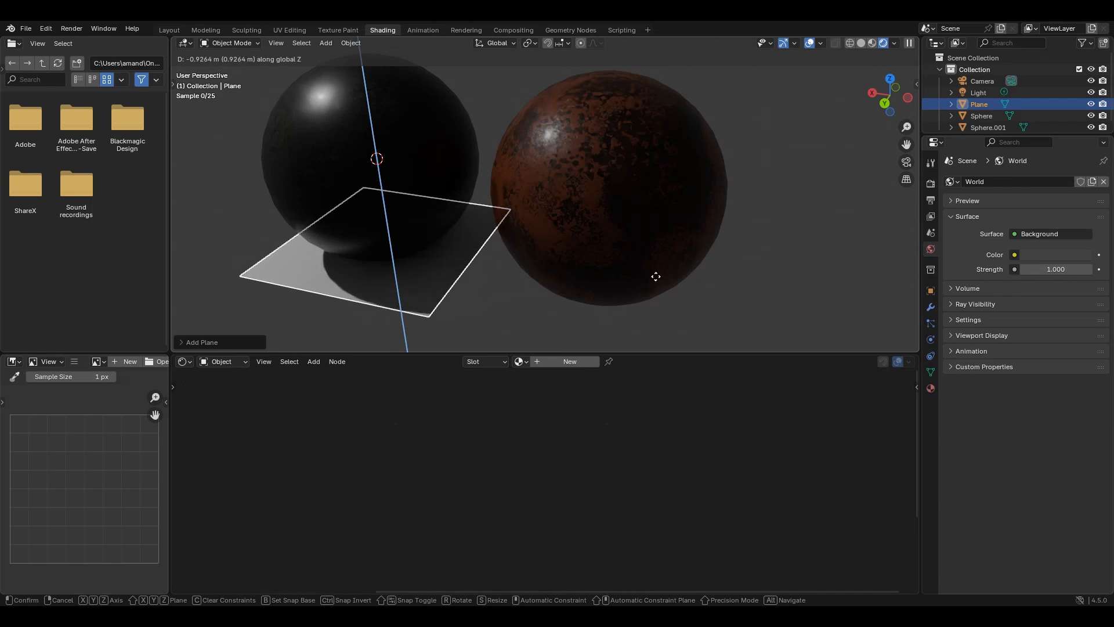
click(656, 277)
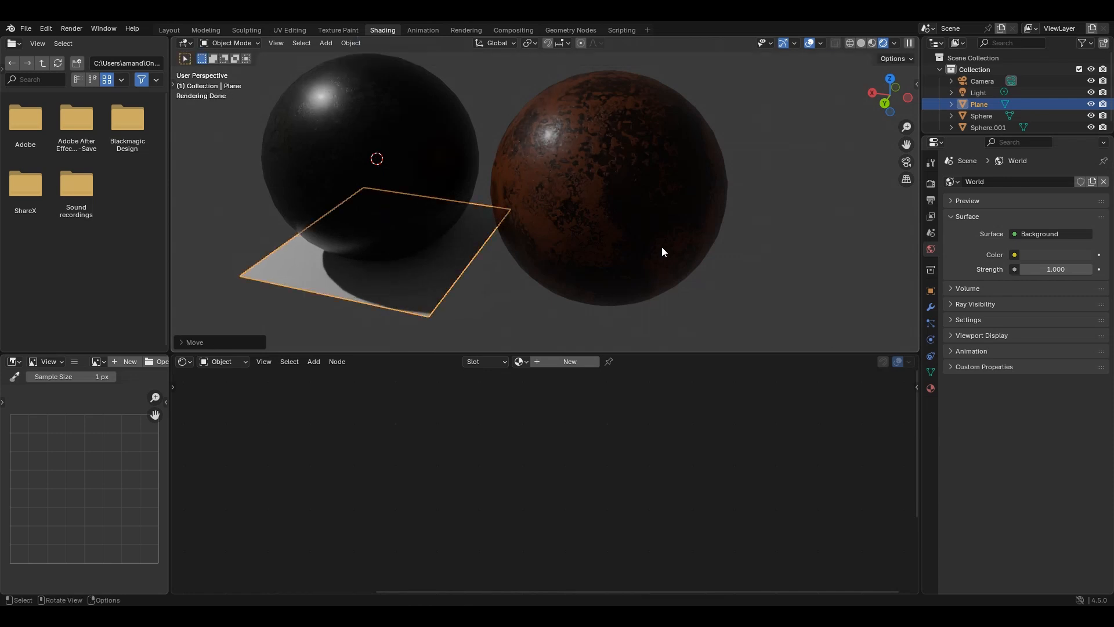
- Scale the plane by 20 to make a large floor under both spheres
text(s20)
key(Return)
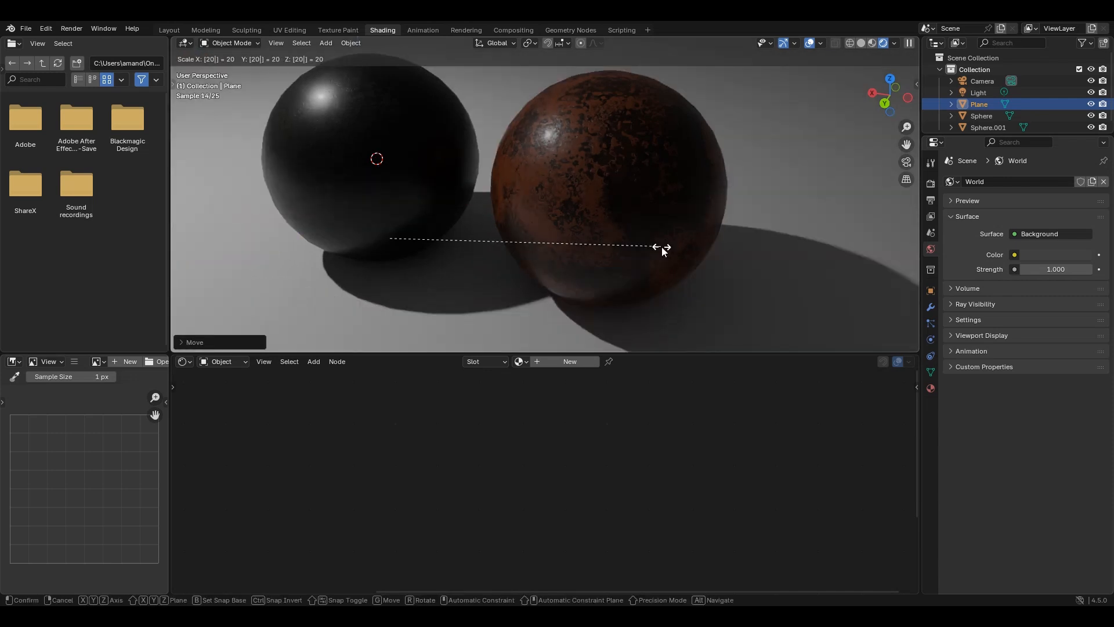
click(793, 182)
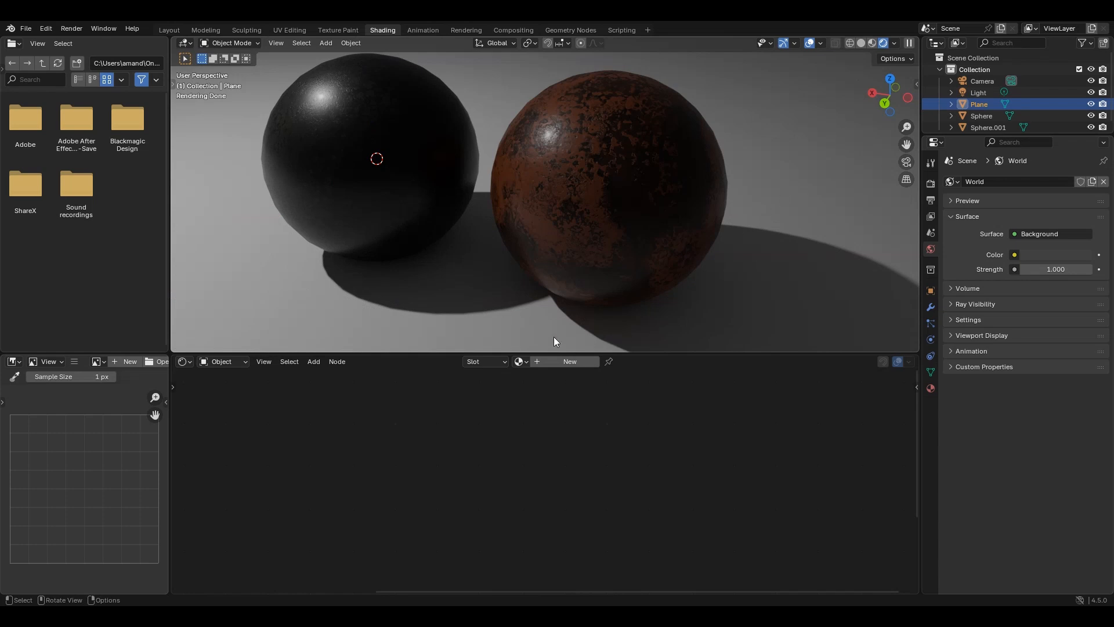
- Assign the Brown Leather material to the floor plane and make it an independent copy
click(520, 362)
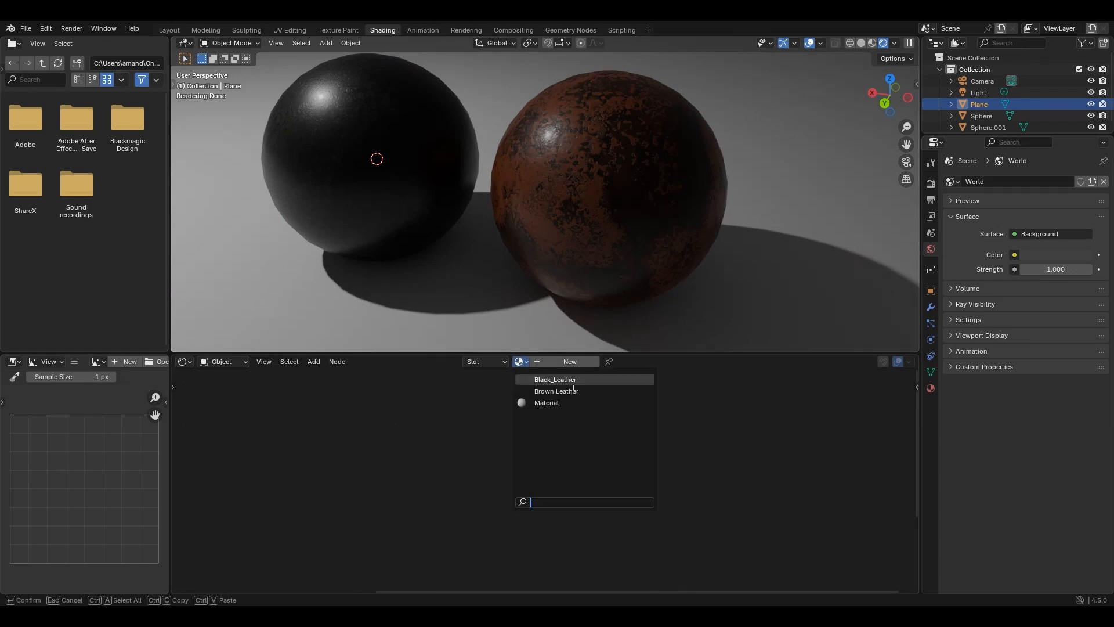
click(556, 391)
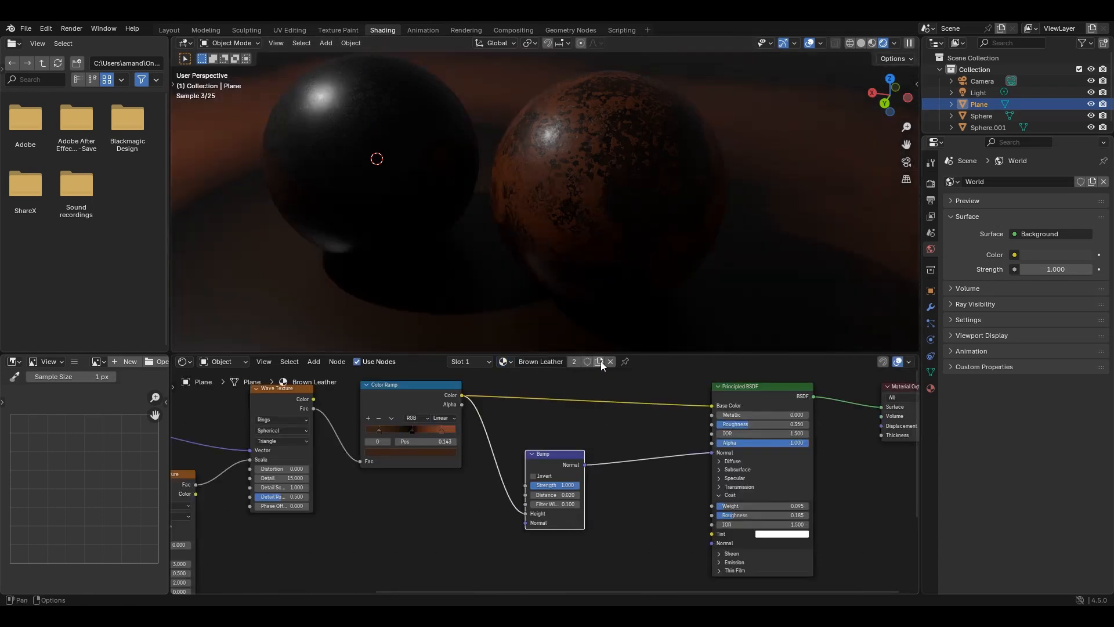
click(599, 361)
- Set the Mapping node's Scale to 4.5 on X, Y and Z in the floor's leather material
middle_drag(378, 451, 612, 415)
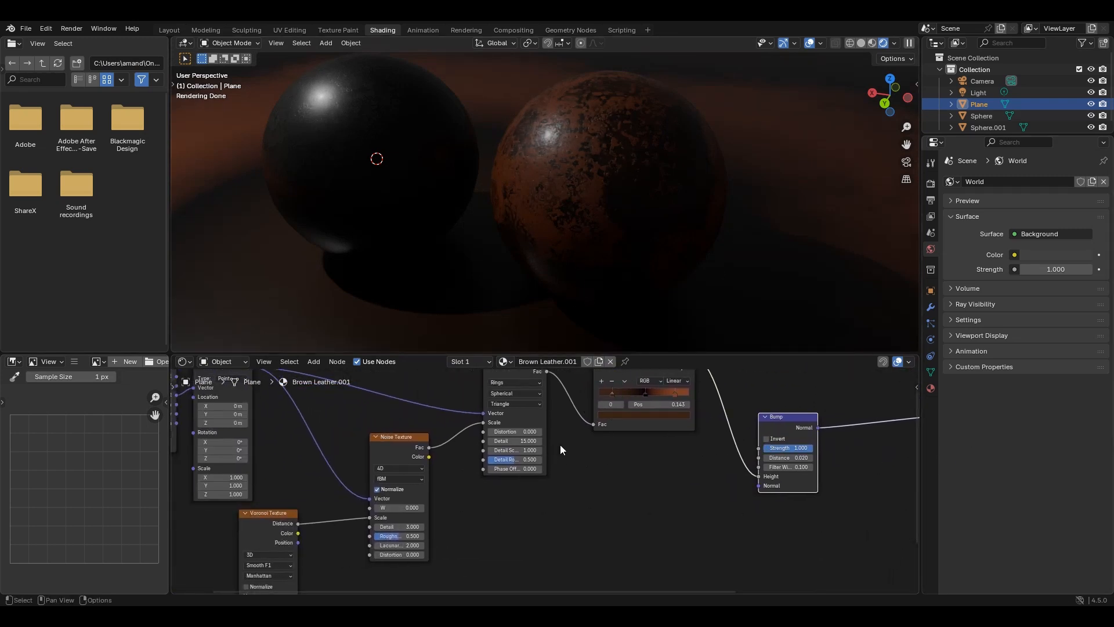
middle_drag(426, 465, 568, 436)
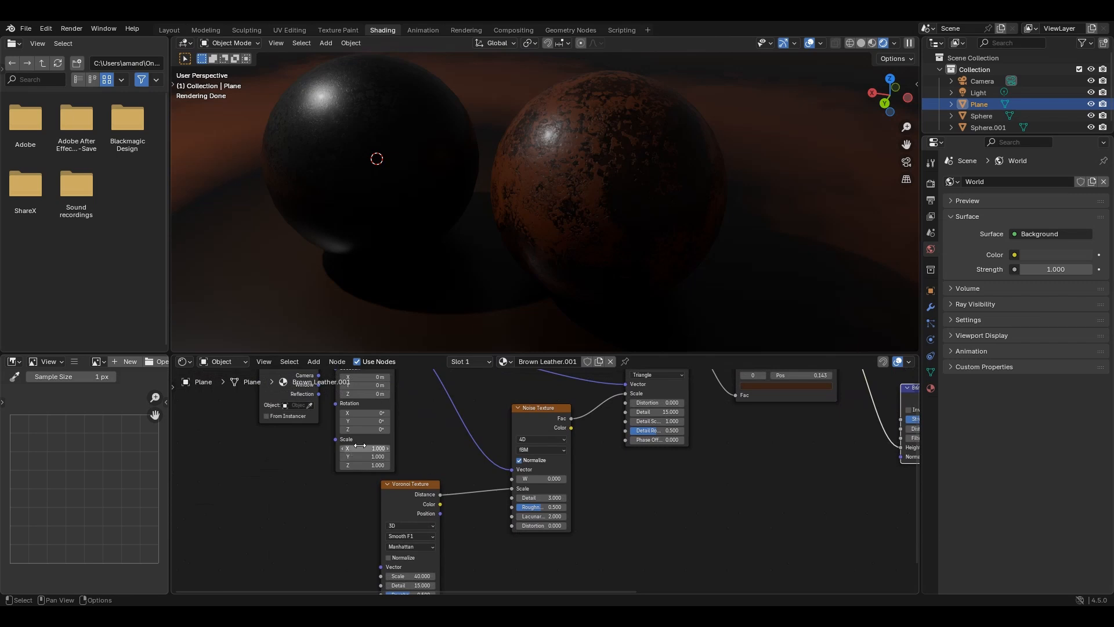
mouse_move(374, 448)
mouse_down()
mouse_move(373, 465)
mouse_move(398, 466)
mouse_move(366, 465)
mouse_up()
text(4)
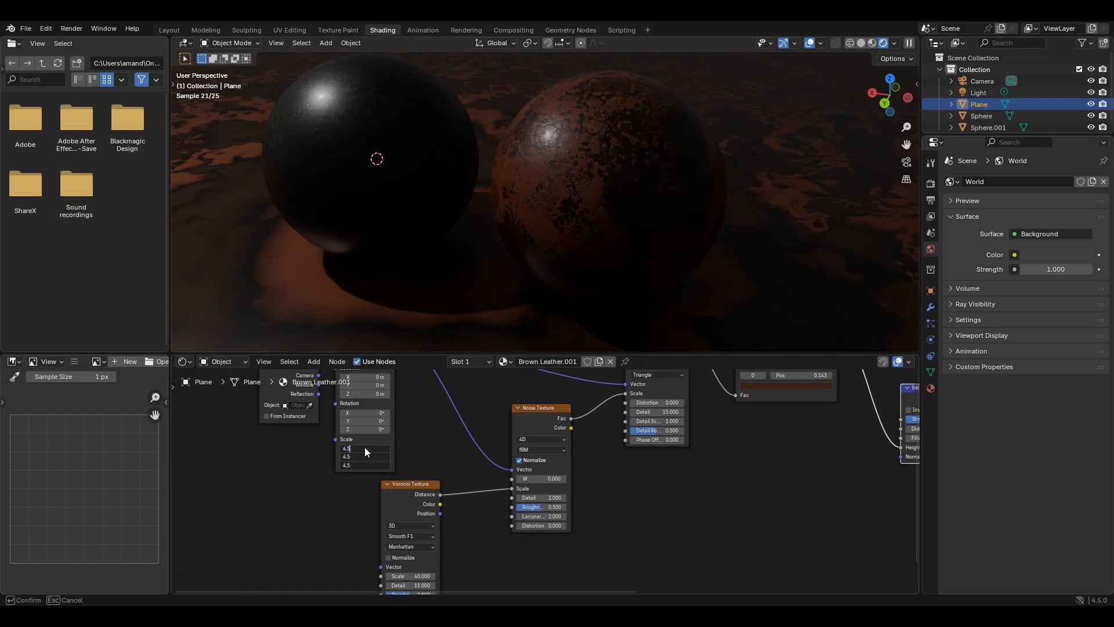
key(Return)
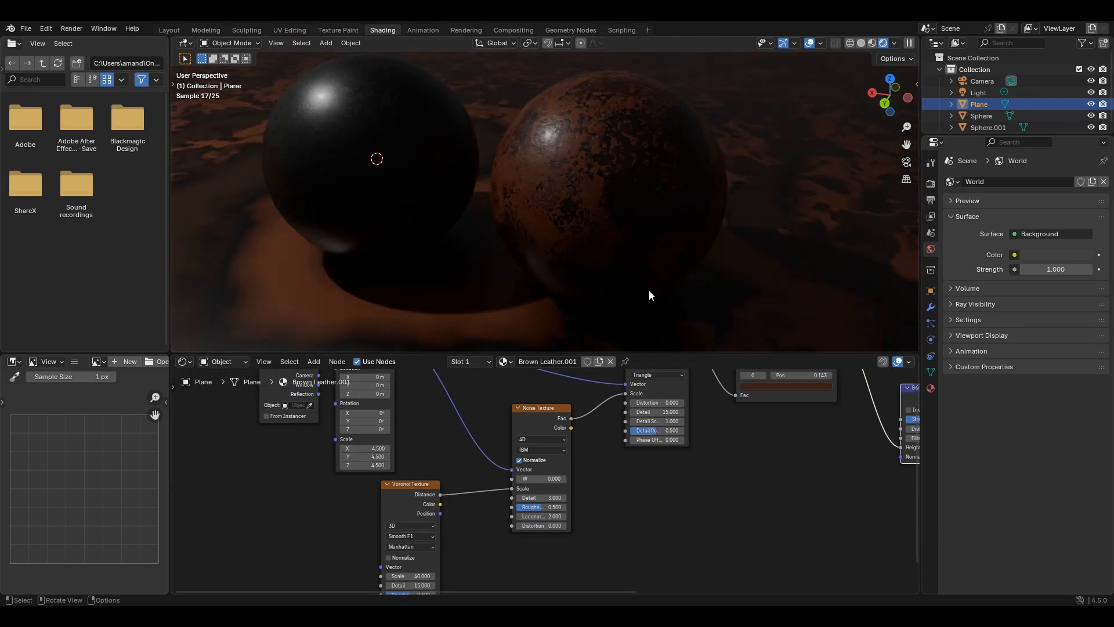
- Look through the camera and move the brown sphere along X until it sits in front of the black sphere
key(KP_0)
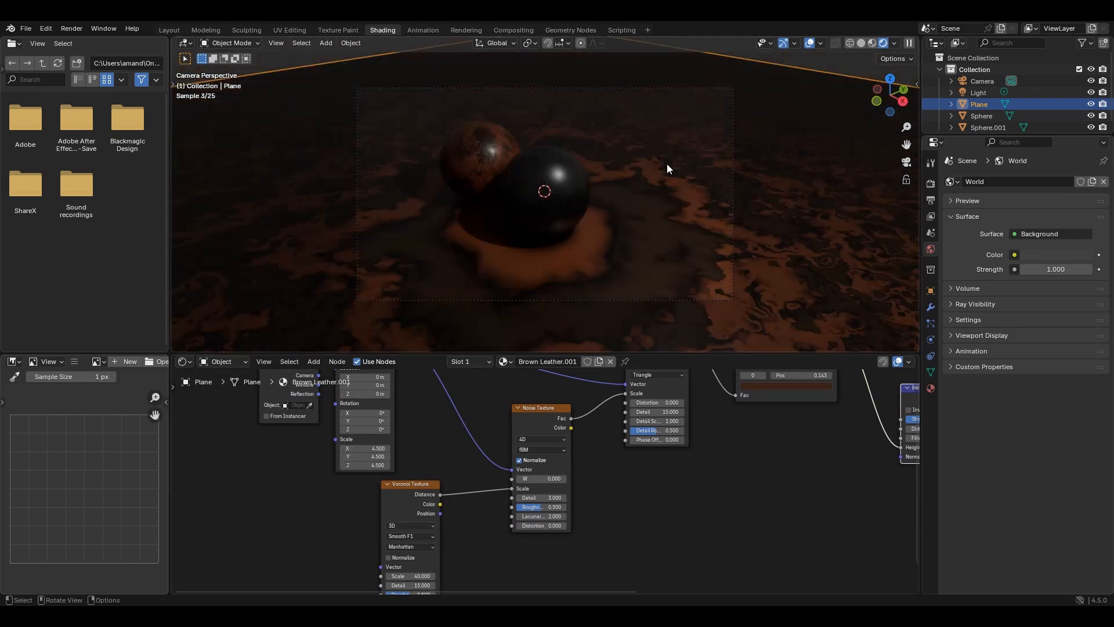
scroll(661, 220, up, 1)
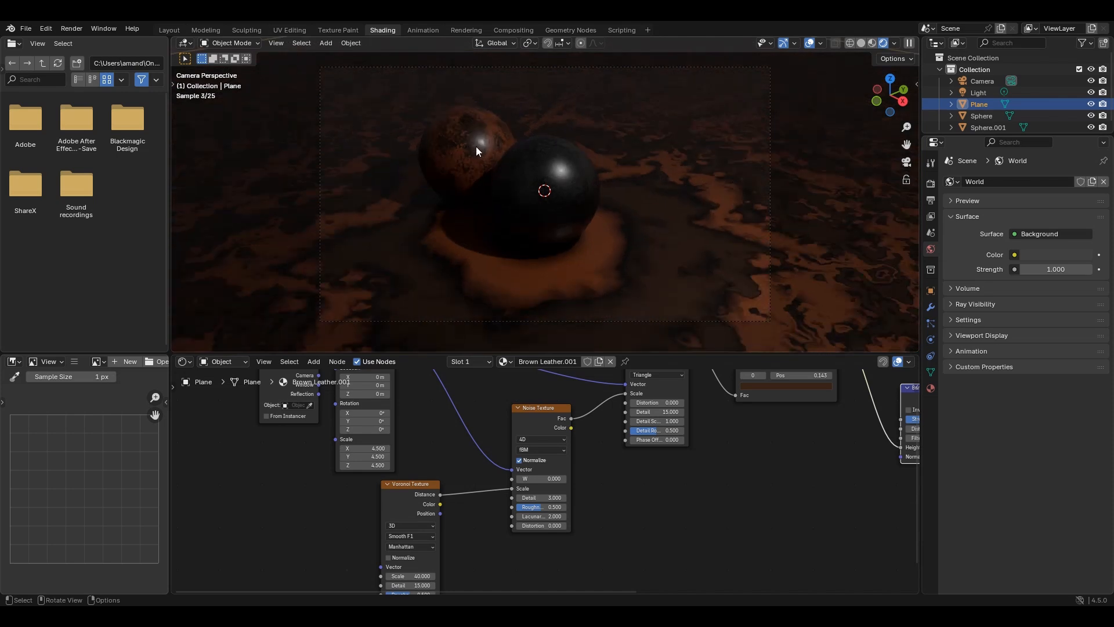
click(476, 145)
key(g)
key(x)
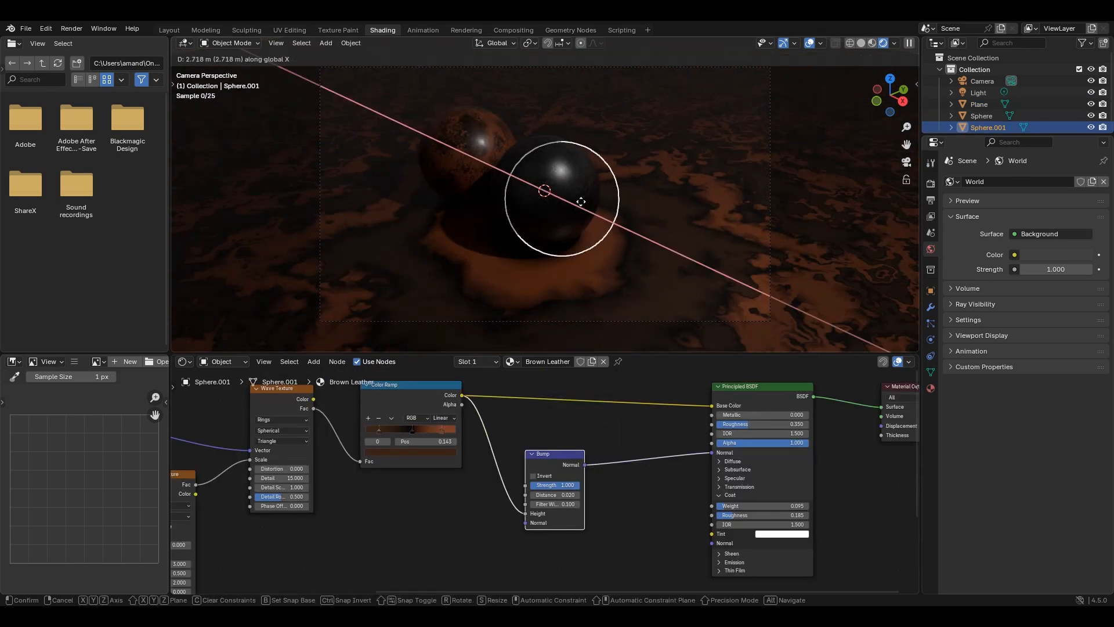
click(650, 240)
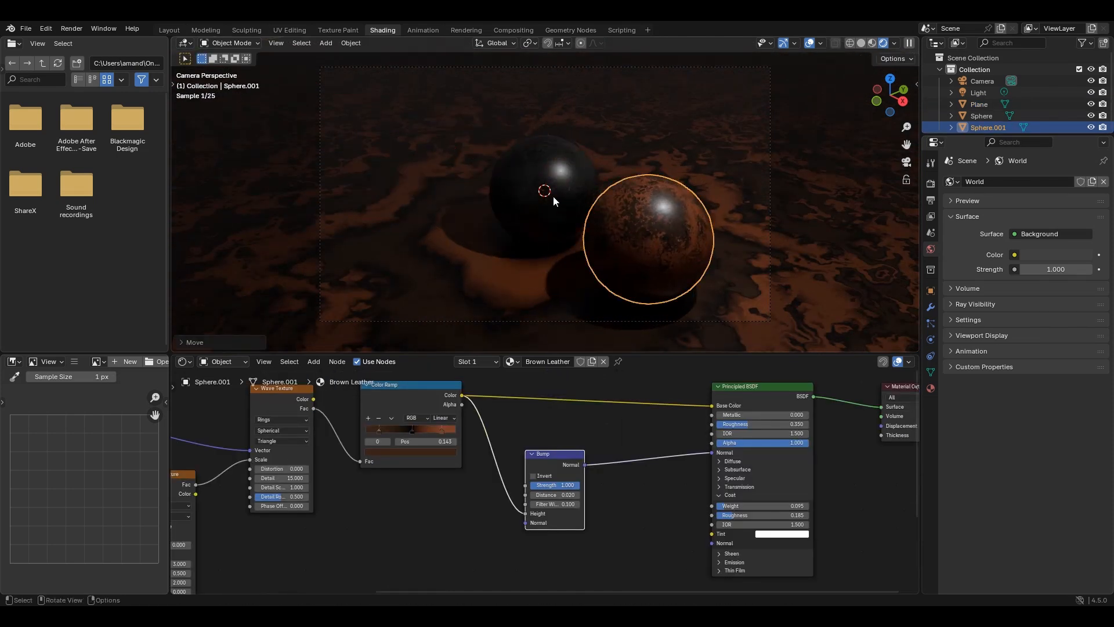
- Move both spheres together about 0.86 m in negative X, and select the floor plane to show its Bump node
shift+click(548, 193)
key(g)
key(x)
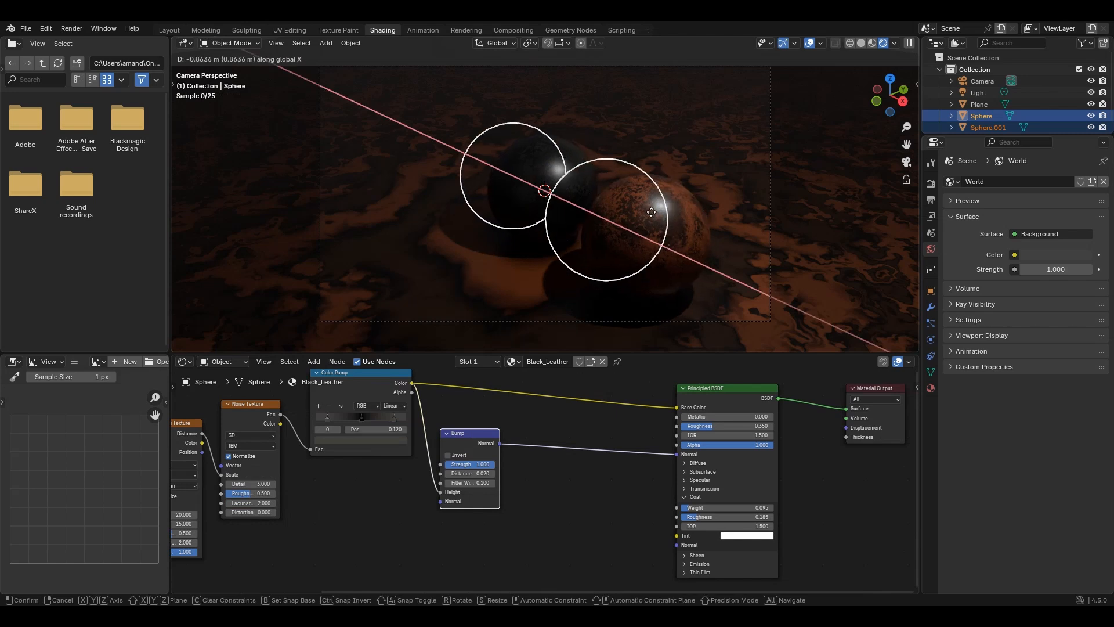
click(651, 212)
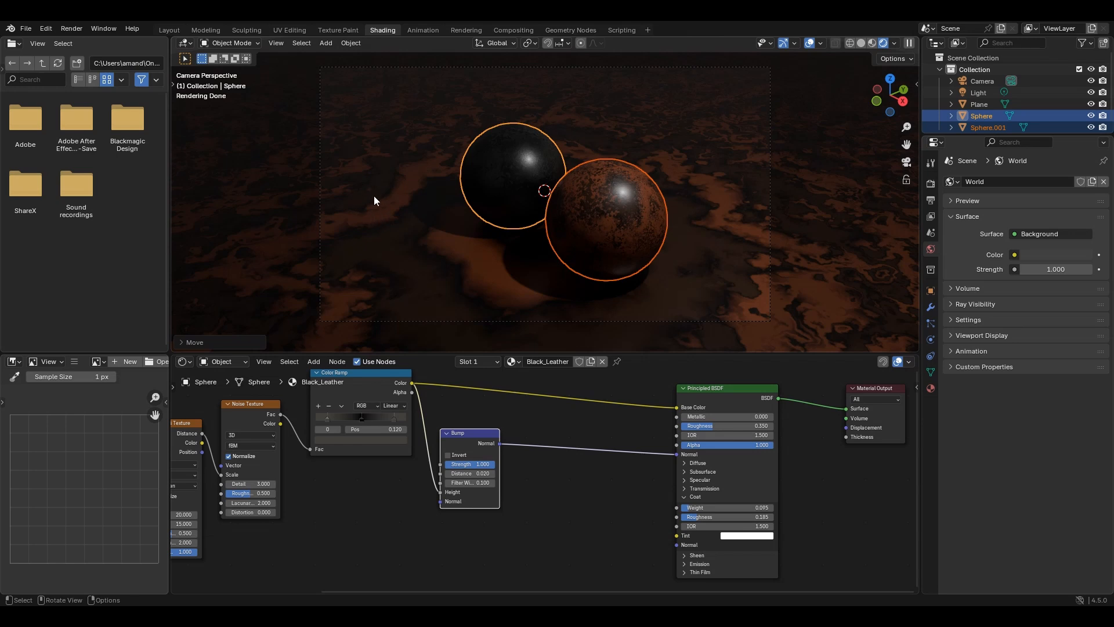
click(377, 222)
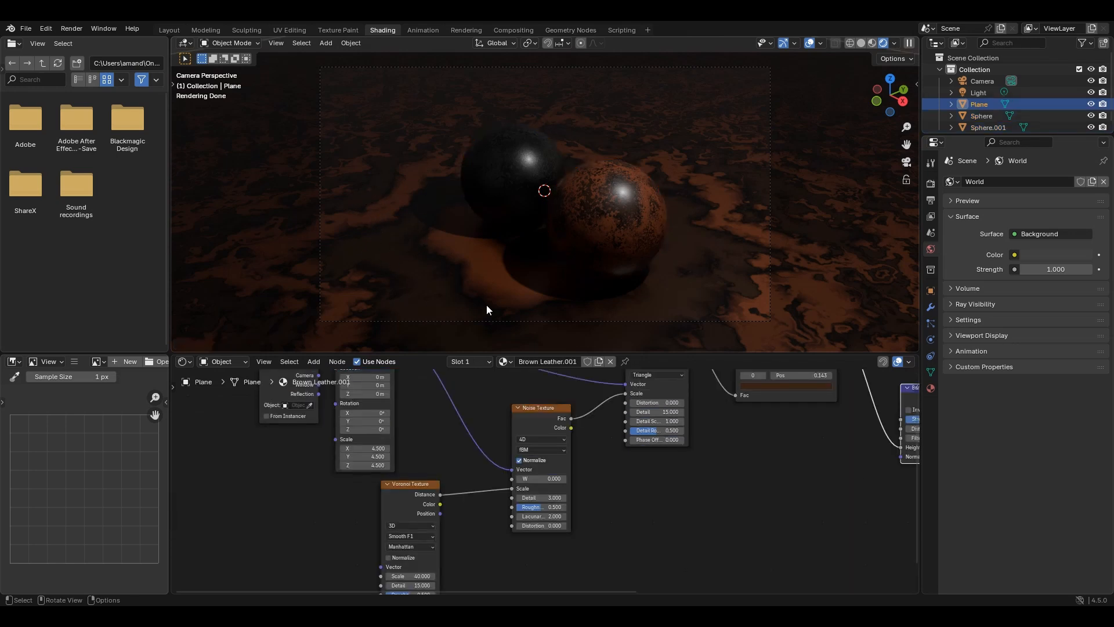
middle_drag(766, 472, 323, 493)
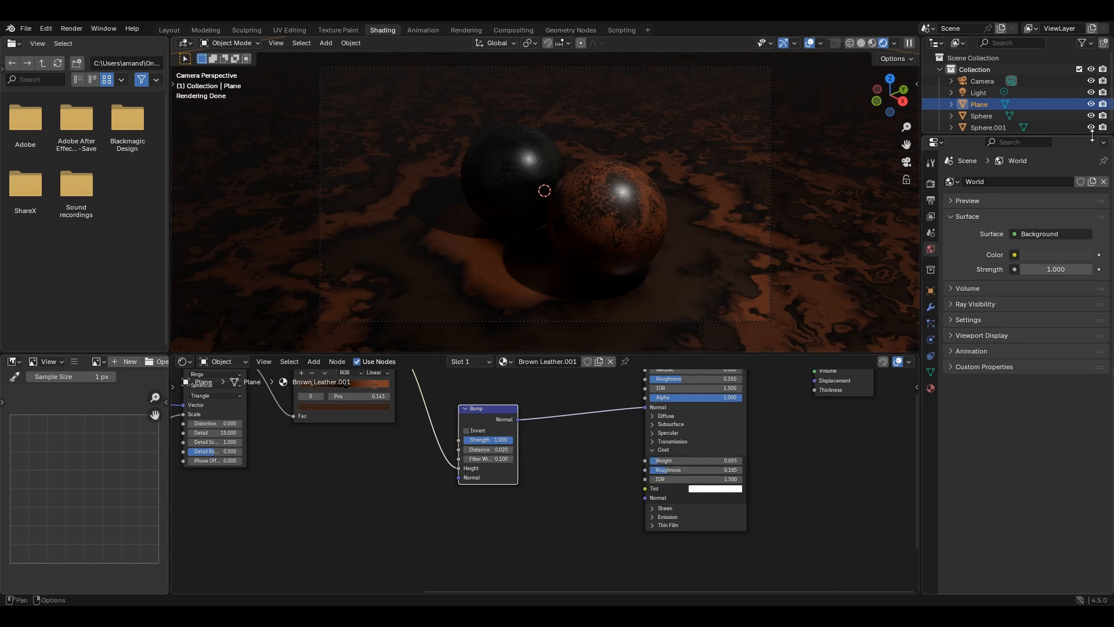
- Duplicate the light and move the copy in negative X to light the spheres from the opposite side
click(974, 94)
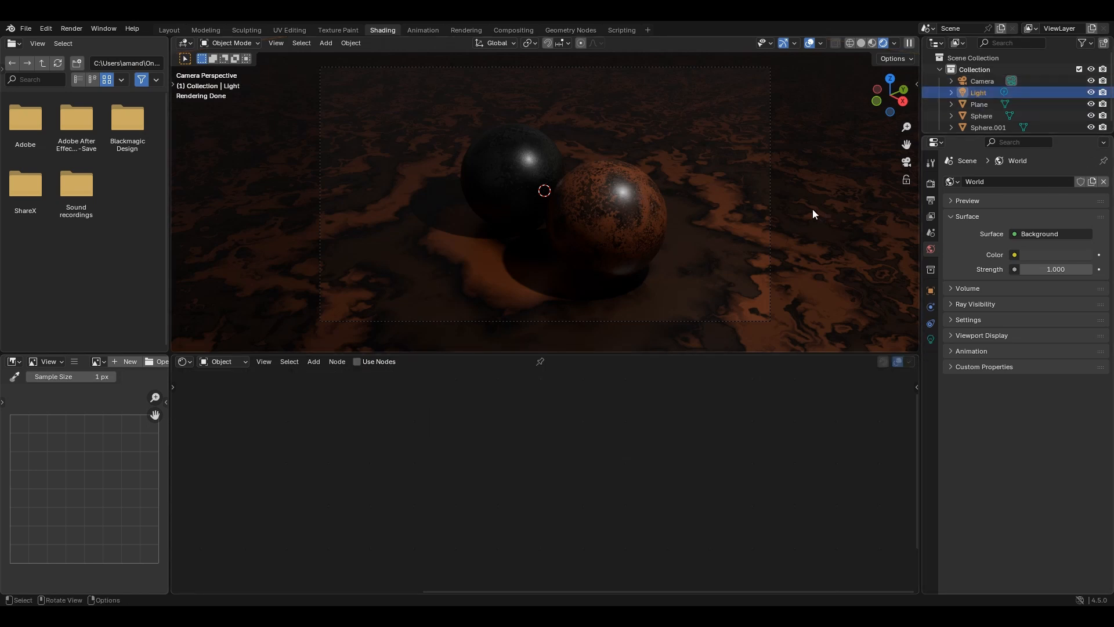
key(shift+d)
key(x)
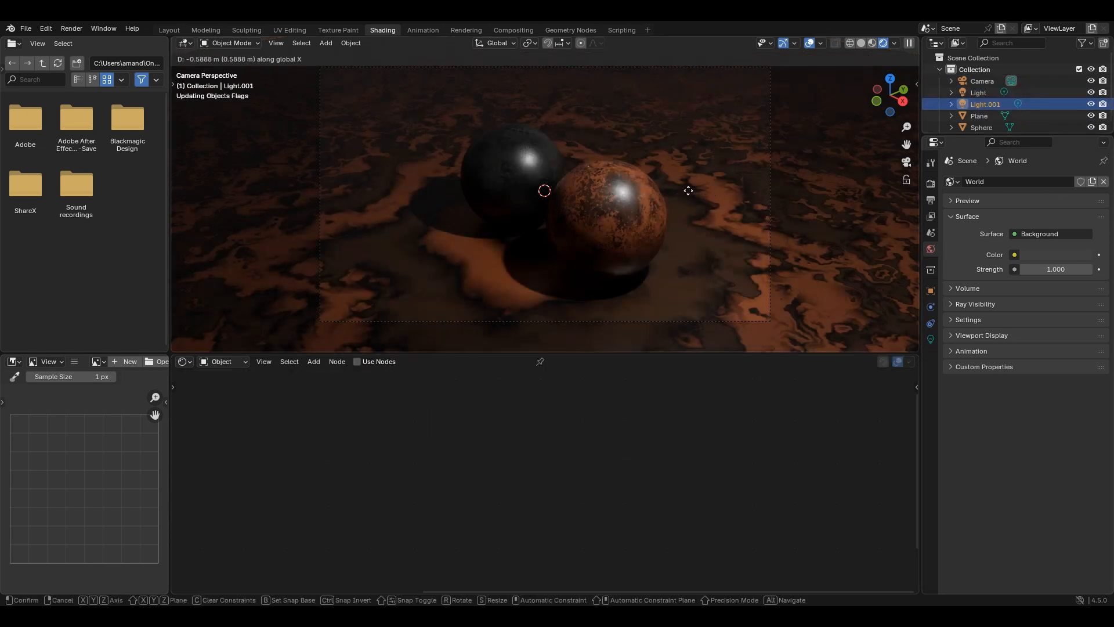
click(855, 104)
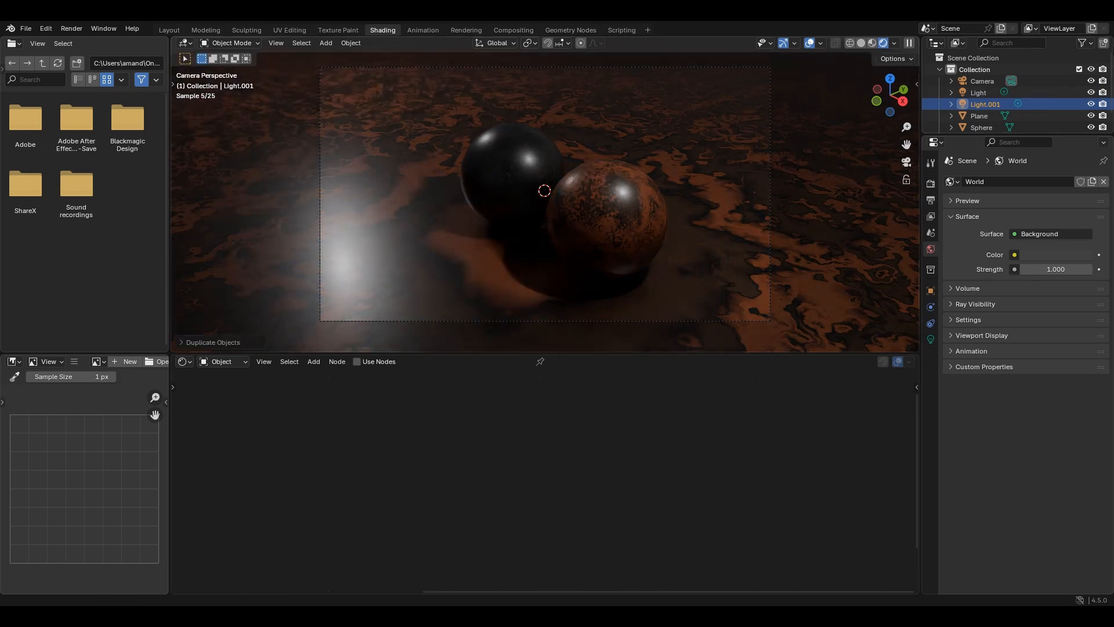
- Duplicate both lights together and rotate the copies about 63° around the Z axis
key(shift+d)
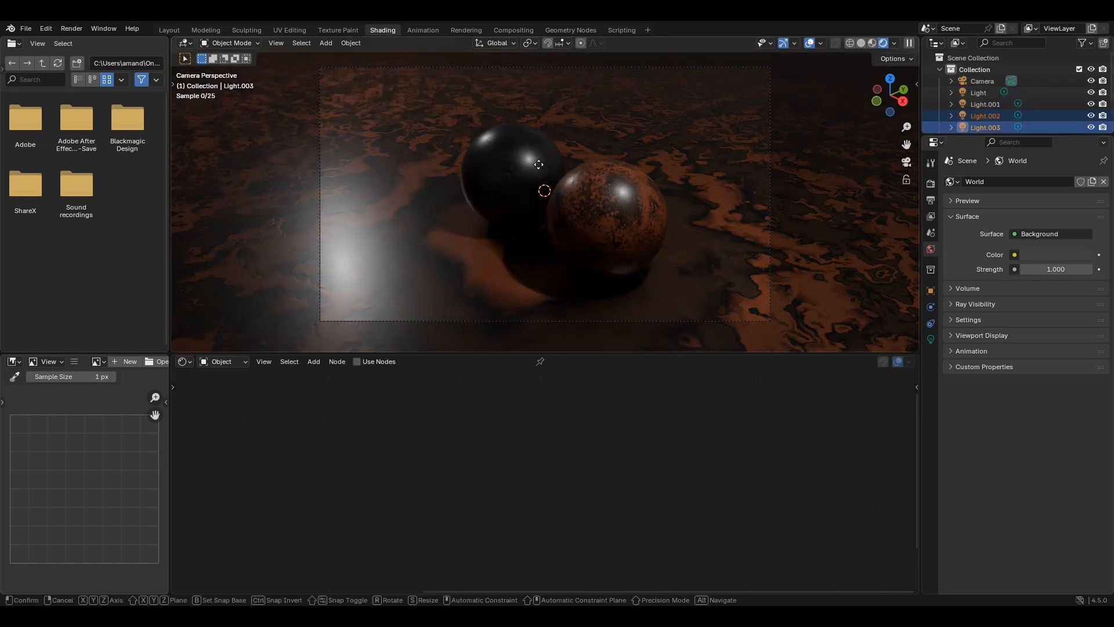
key(r)
key(z)
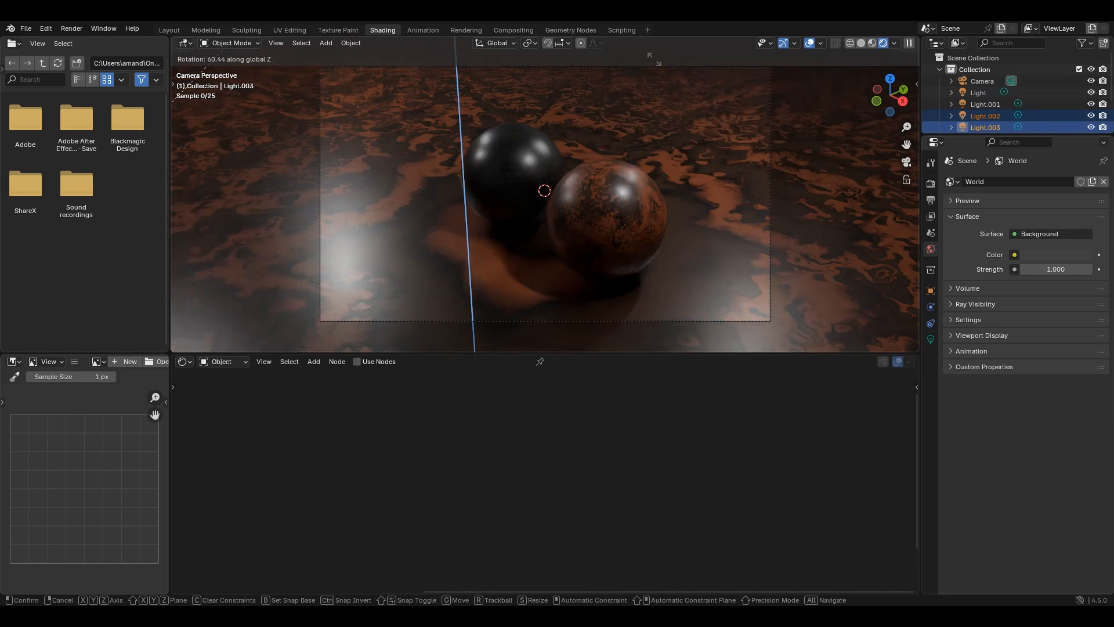
click(454, 200)
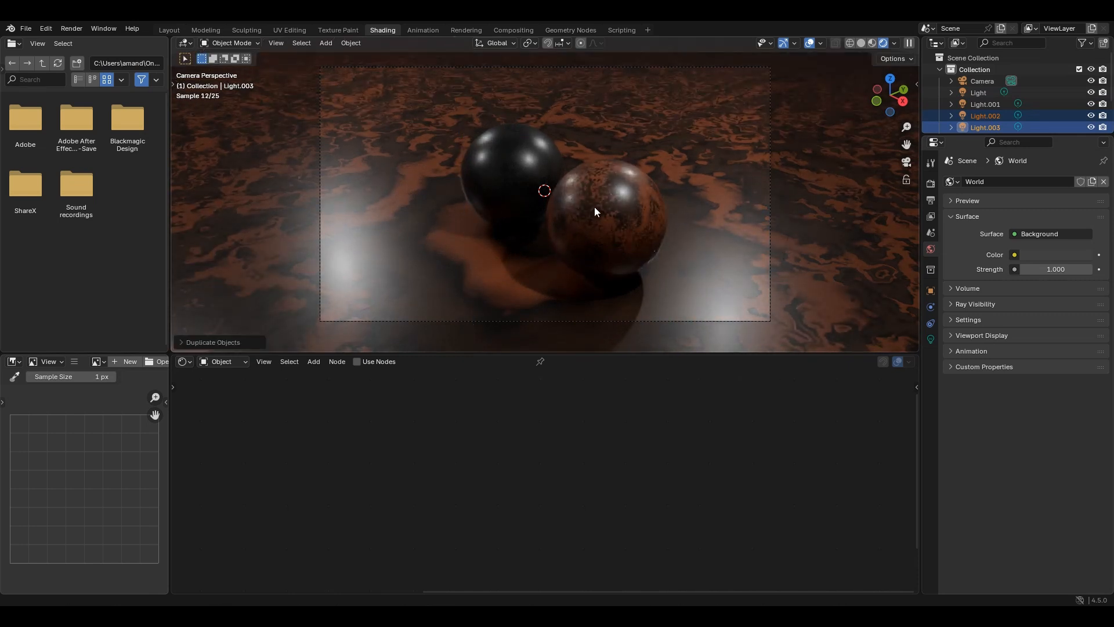
- Shift the two newly duplicated lights along the Y axis to adjust the highlights on the spheres and floor
key(g)
key(y)
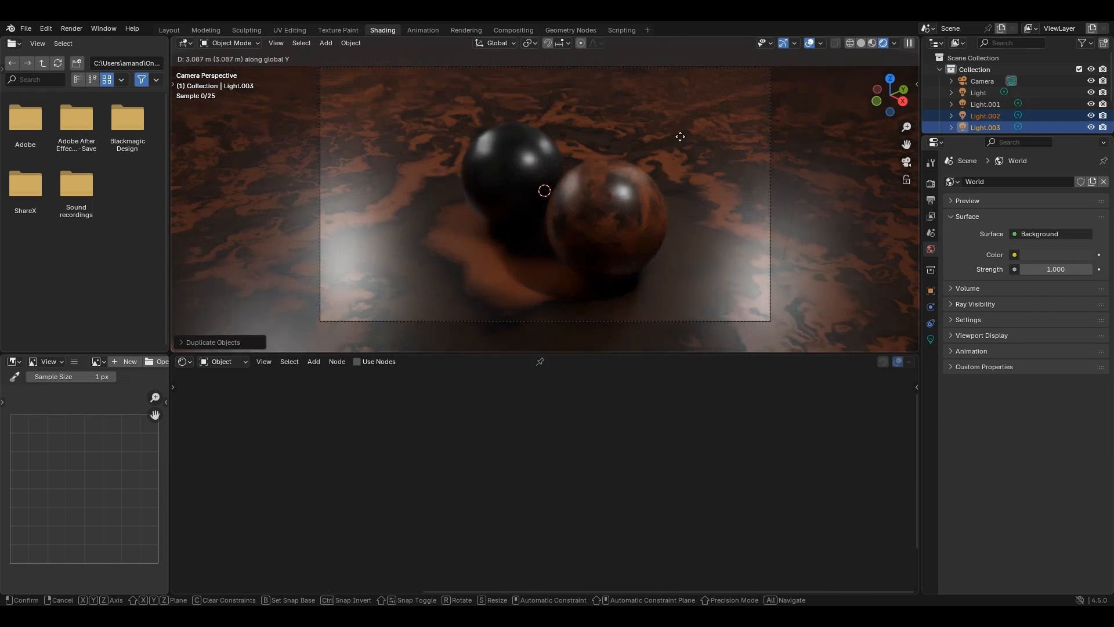
click(640, 157)
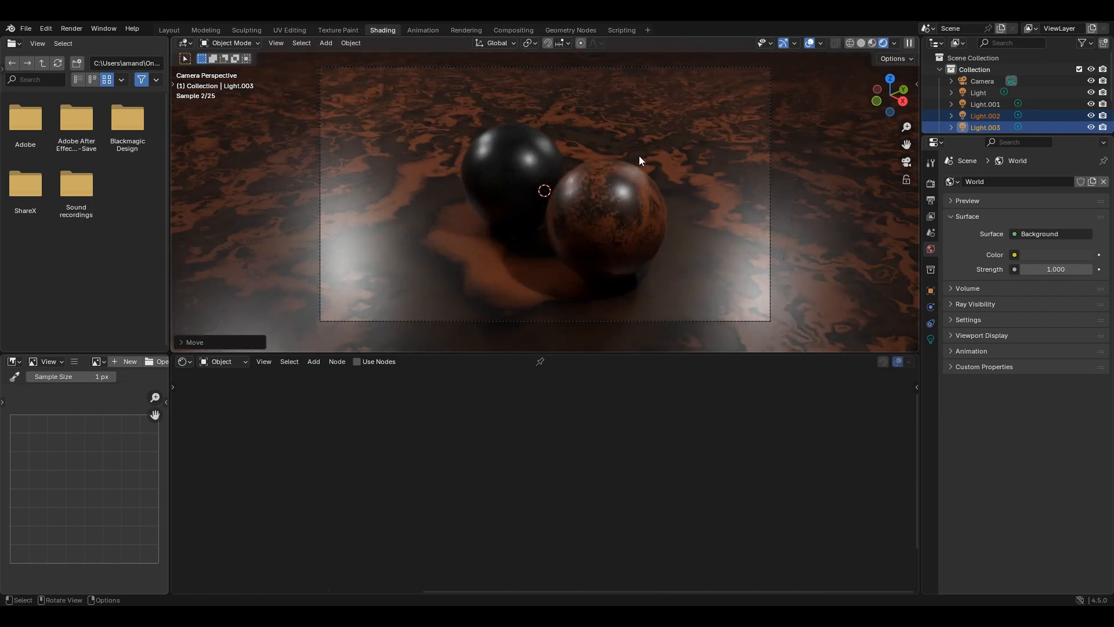
- Set the Bump node's Distance to 0.08 in the floor plane's leather material
click(826, 164)
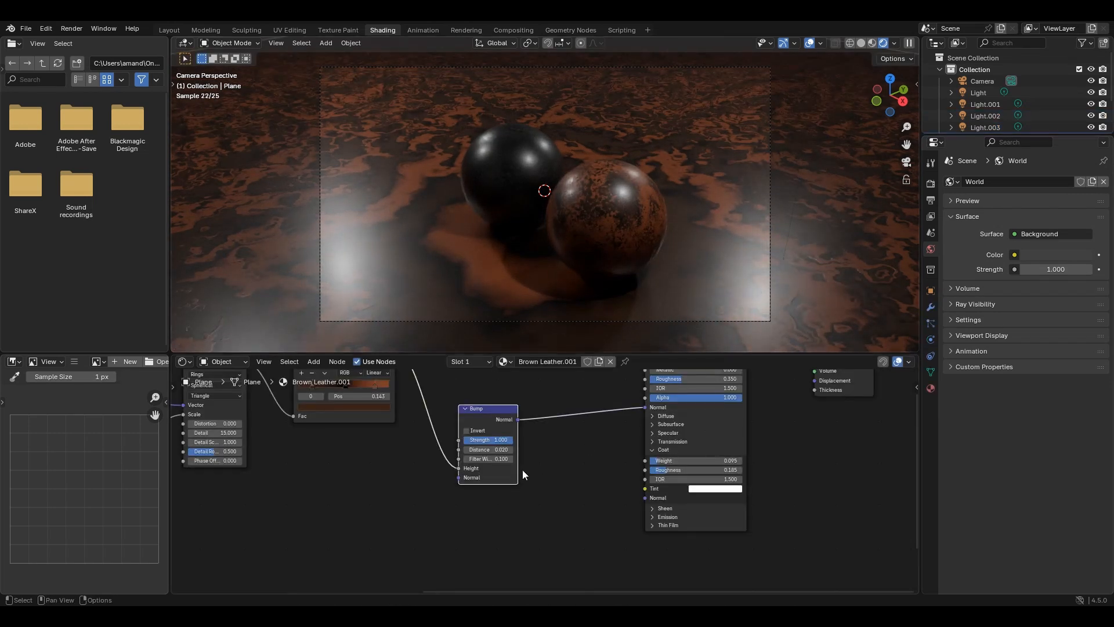
click(487, 450)
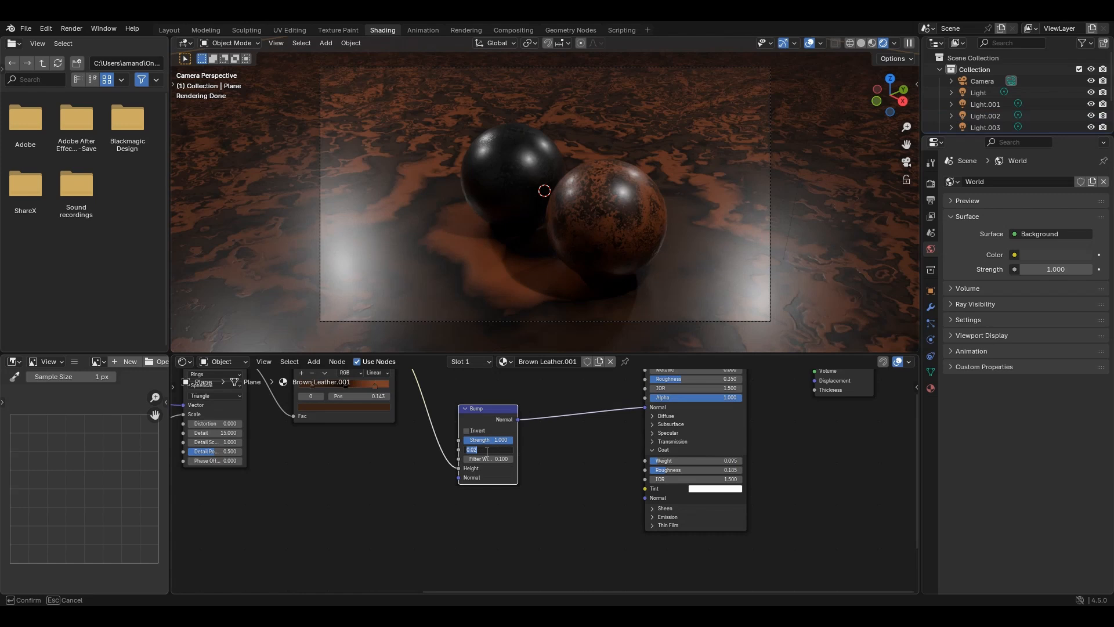
text(0.08)
key(Return)
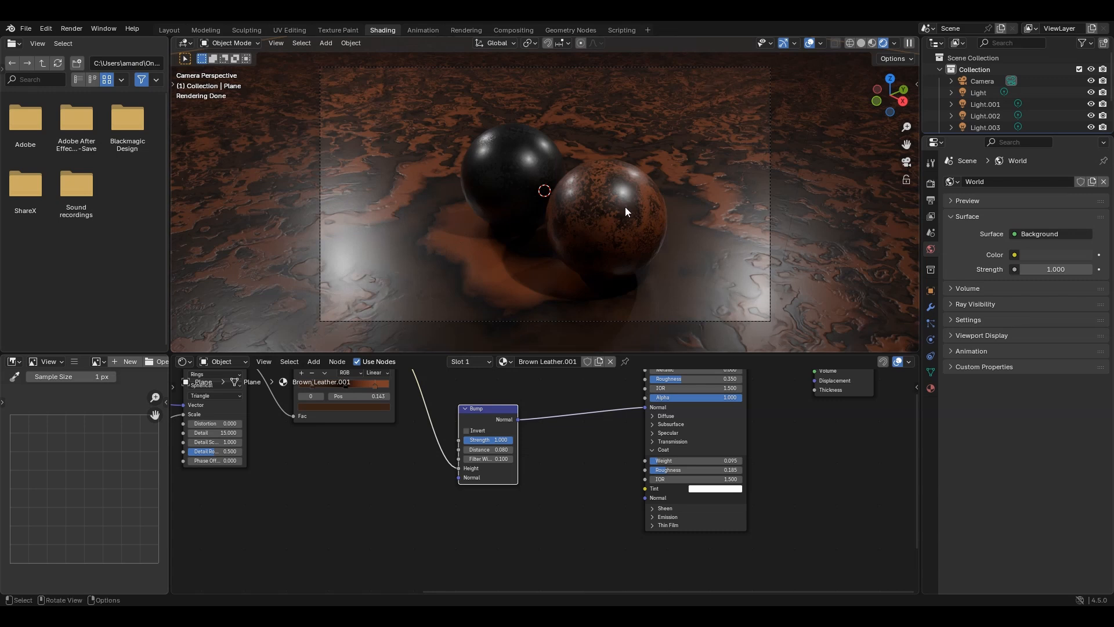
click(641, 212)
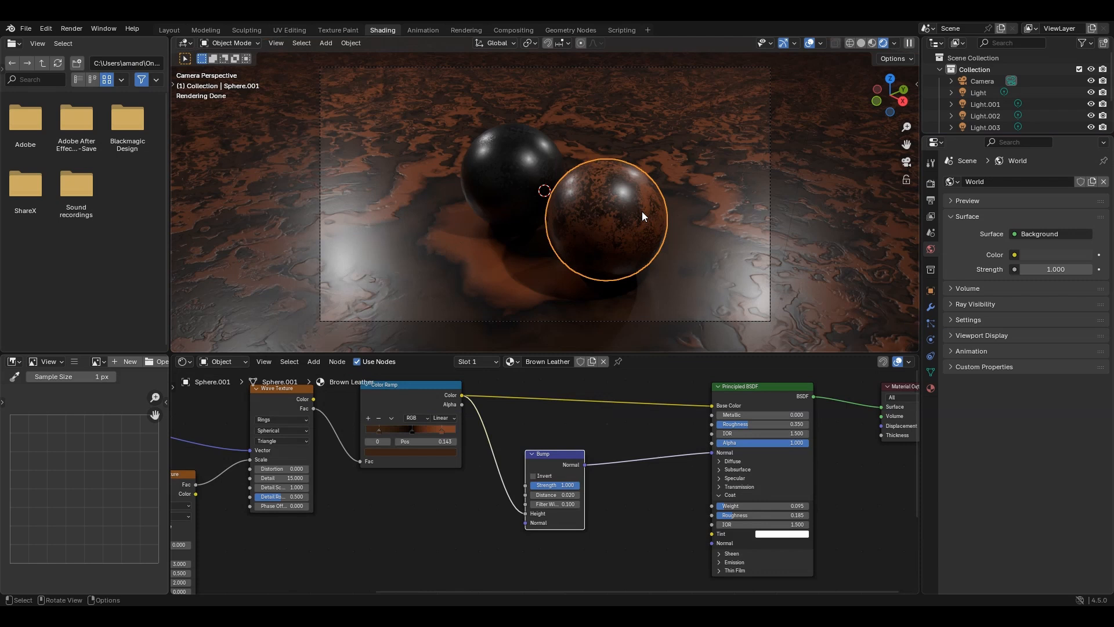
click(798, 181)
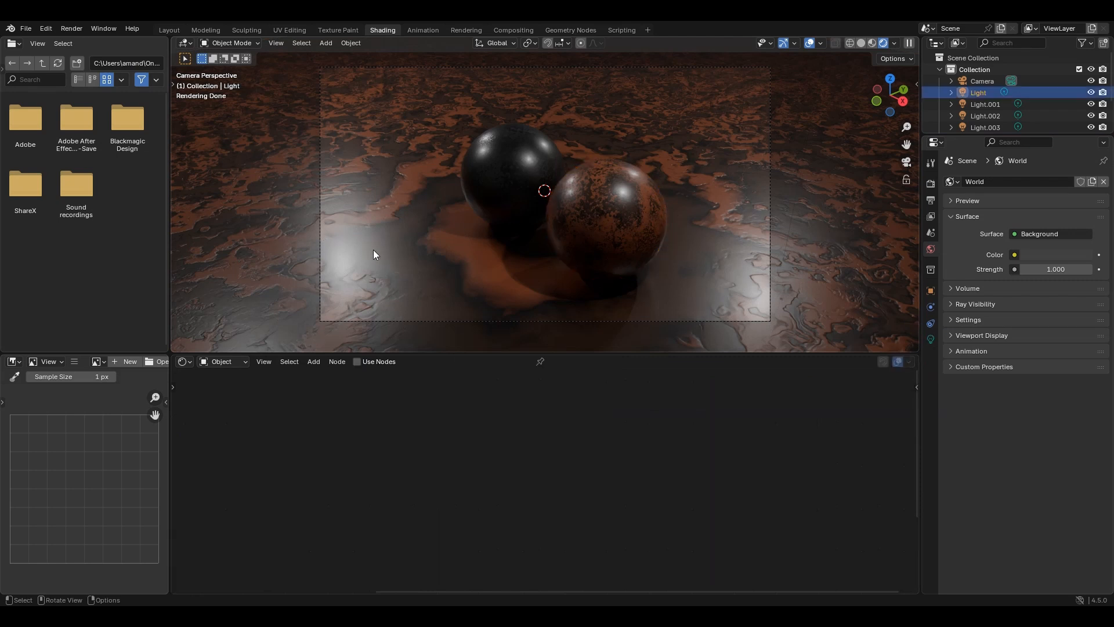
click(267, 270)
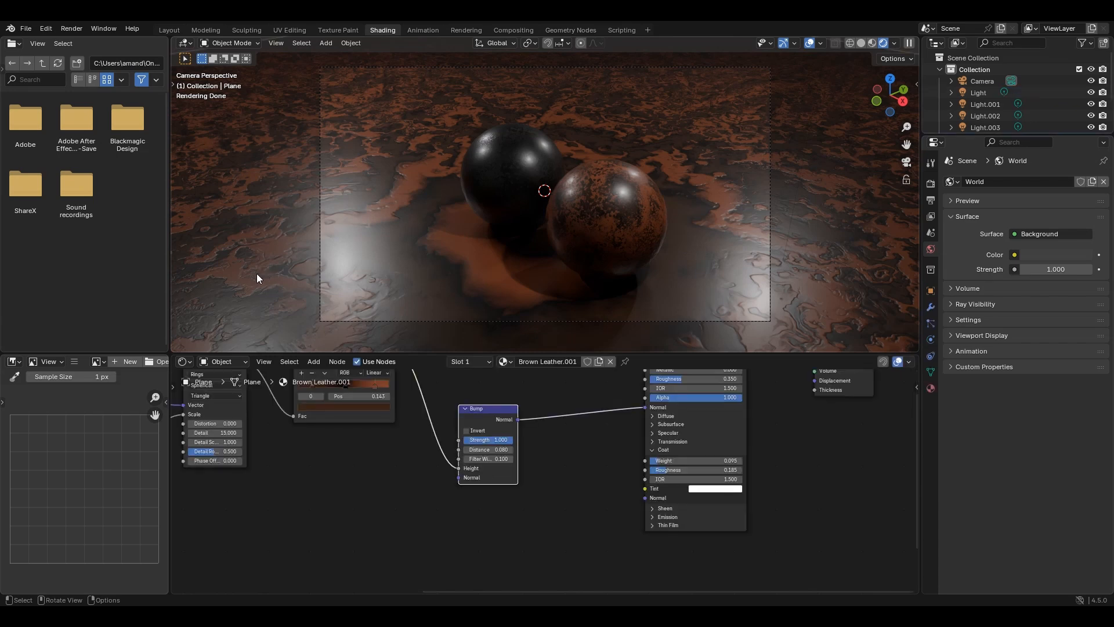
- Switch to the Layout workspace and show the camera view with Rendered shading
click(169, 31)
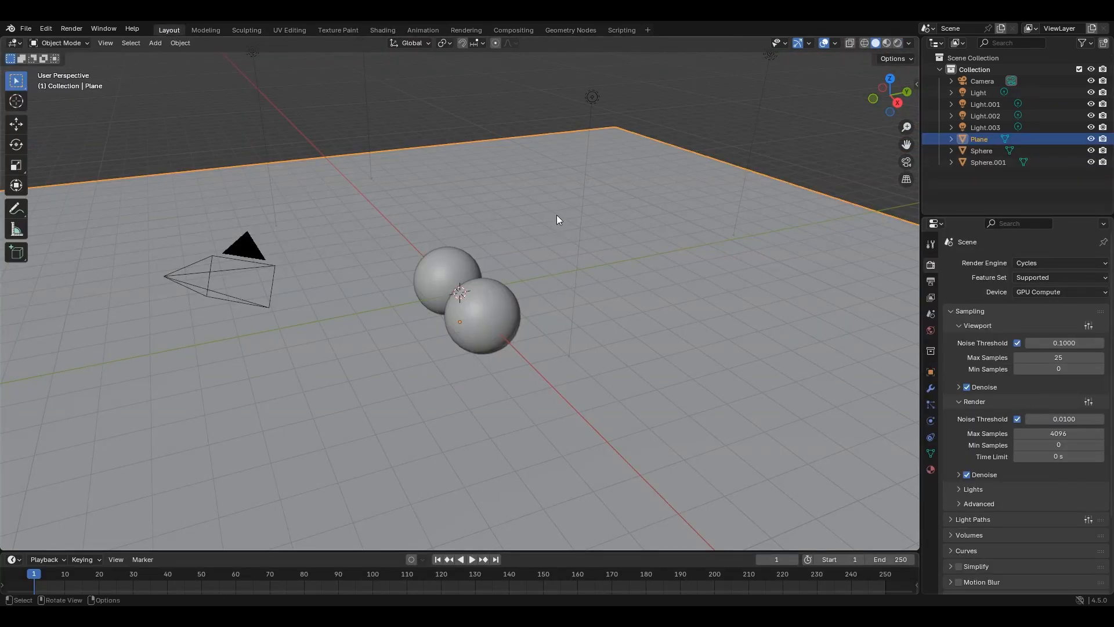
key(KP_0)
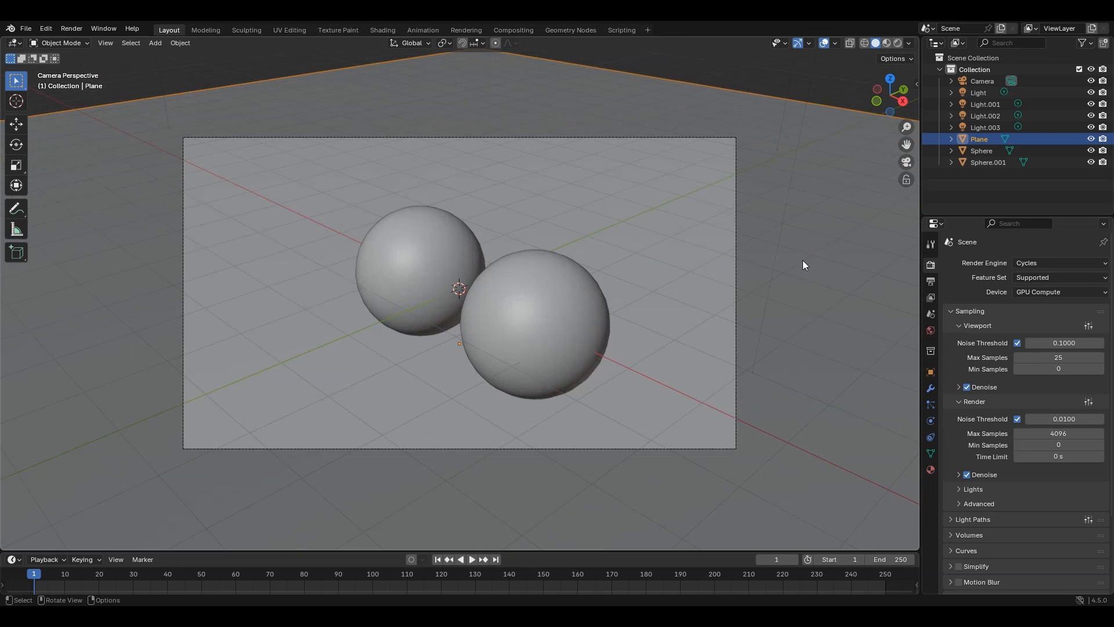
key(z)
click(789, 222)
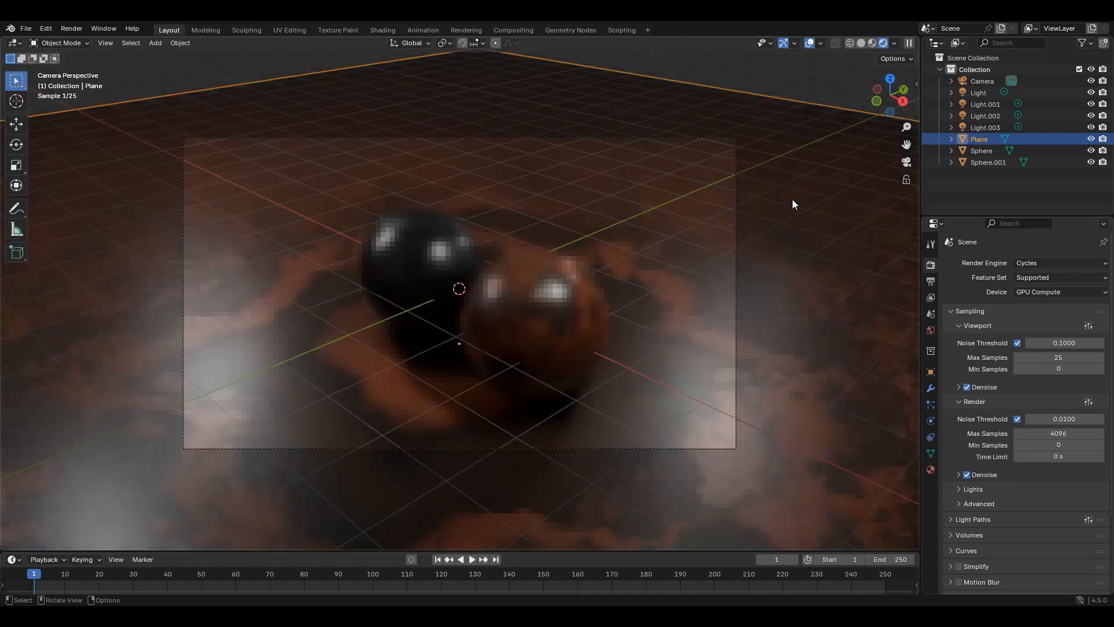